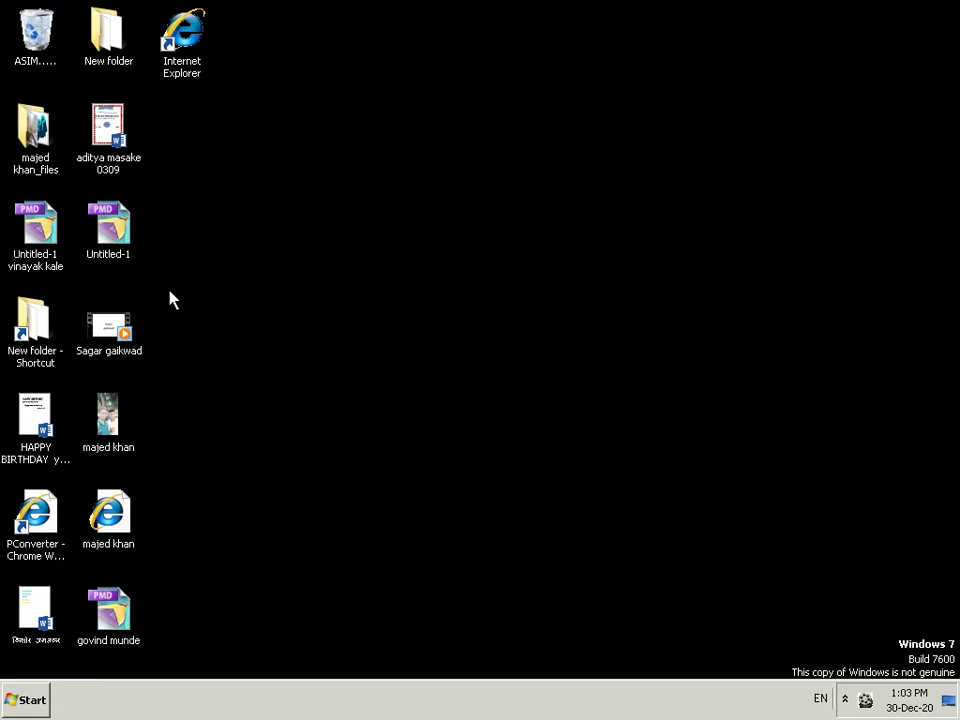
- Launch Word 2013 from the Start menu, dismiss the activation prompt, and create a blank document
click(27, 712)
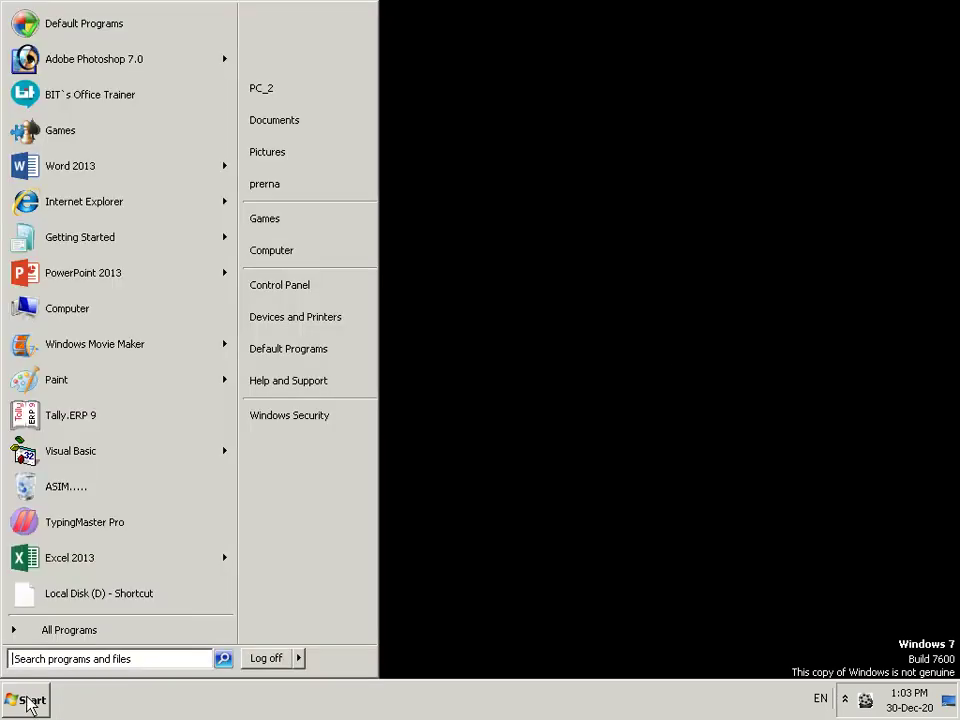
click(30, 166)
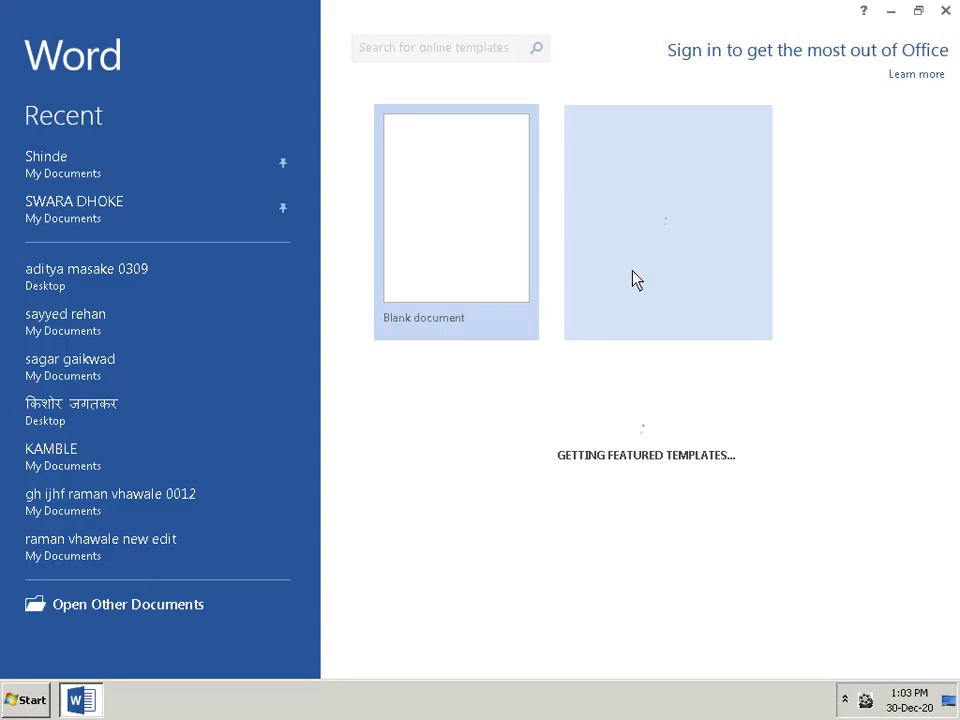
click(701, 145)
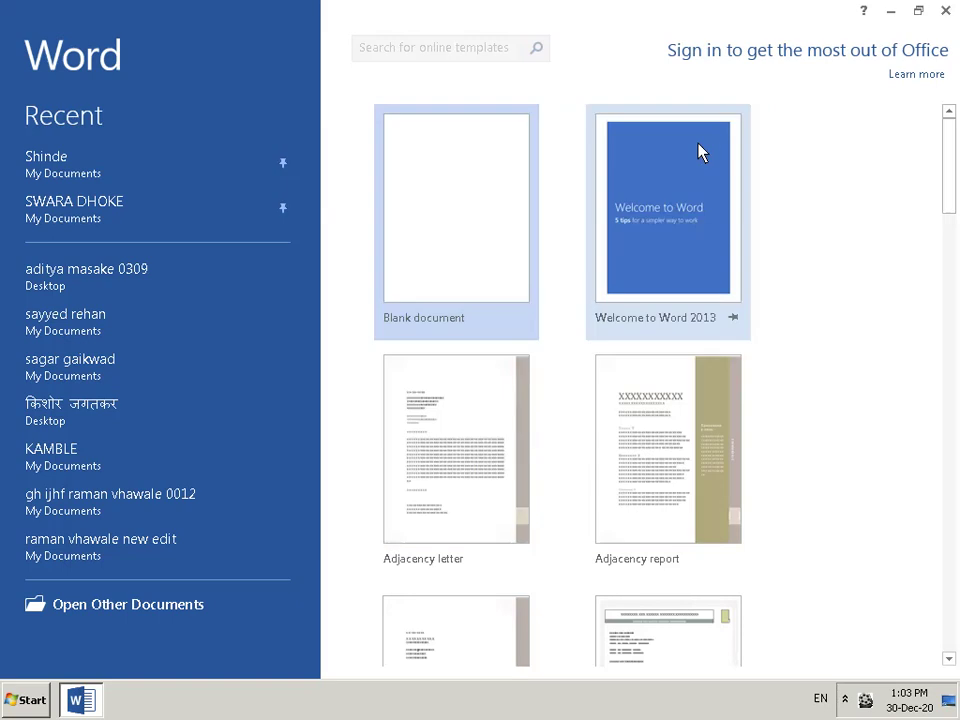
click(489, 189)
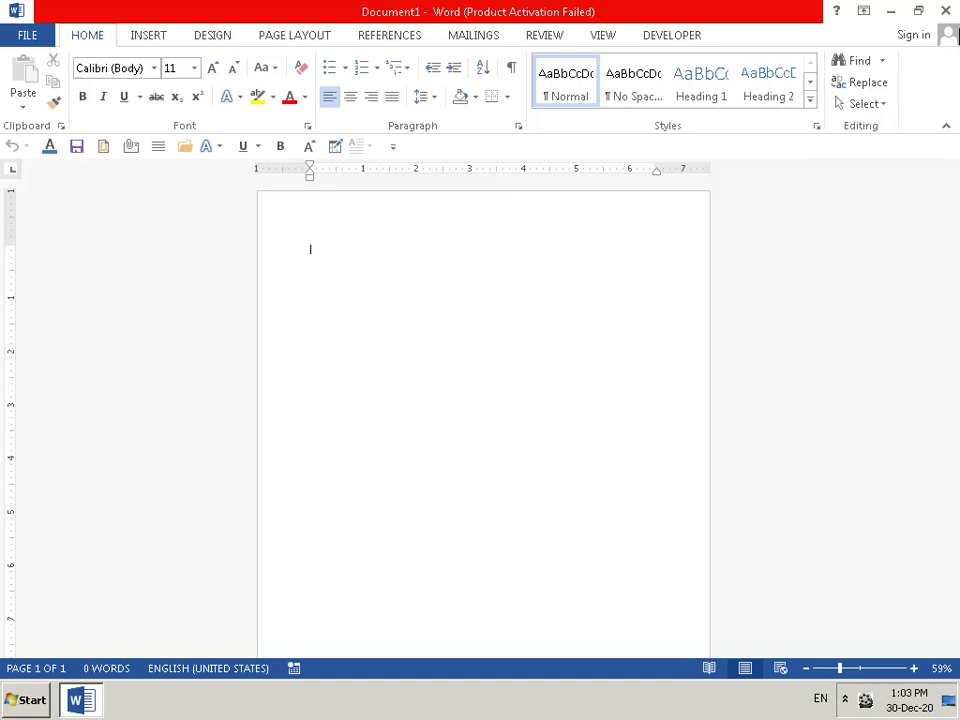
- Type the heading 'SHREE INFOTECH COMPUTERS' at font size 20
text(SH)
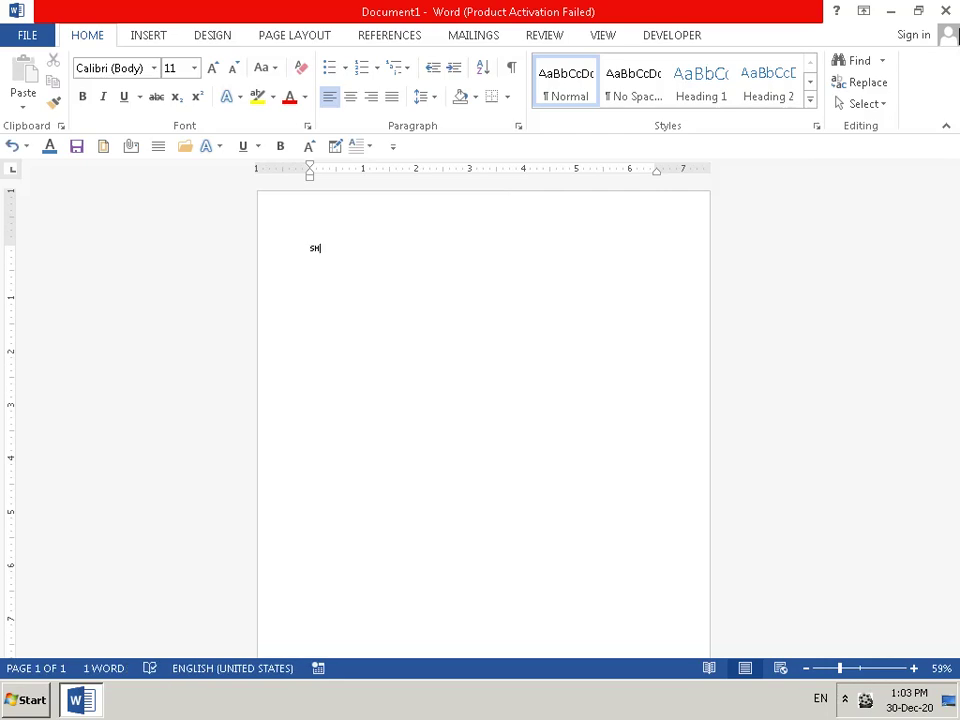
key(BackSpace)
key(BackSpace)
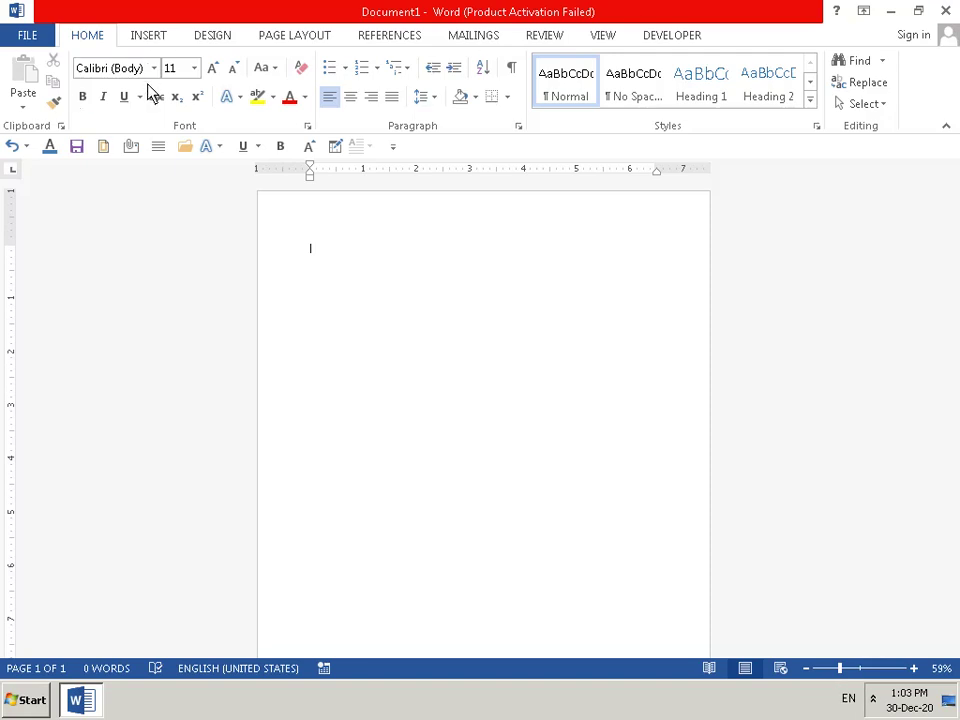
click(194, 68)
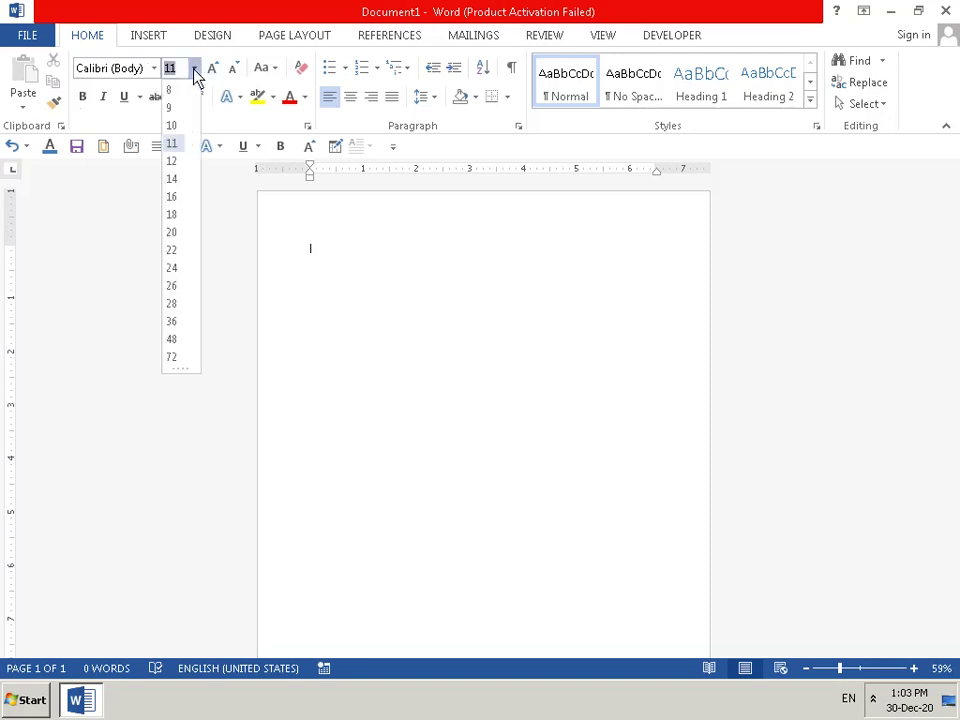
click(172, 232)
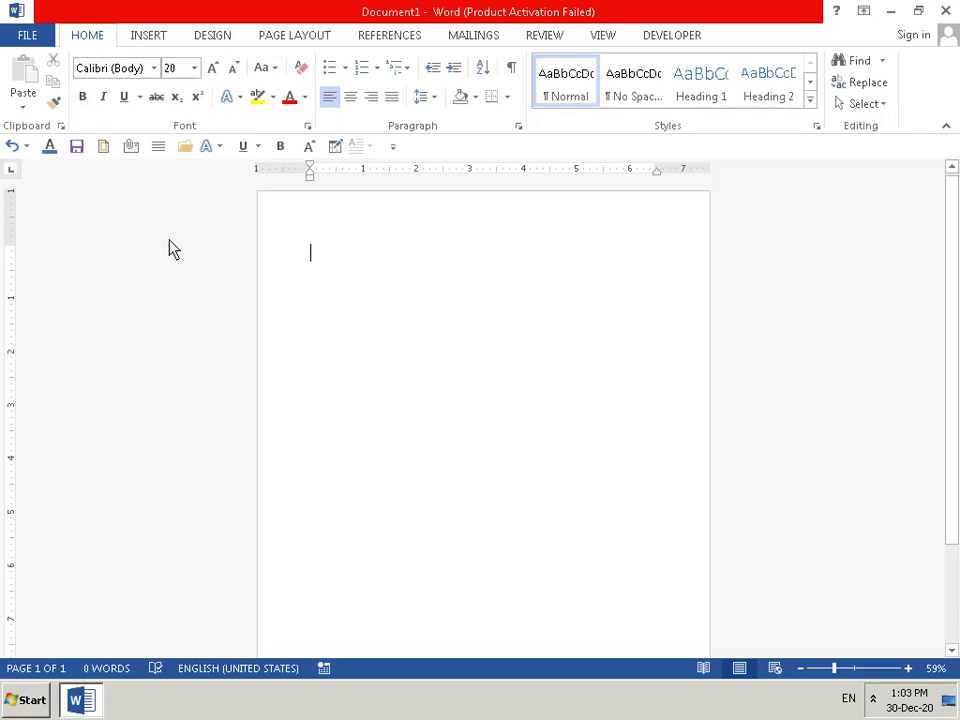
text(SHR)
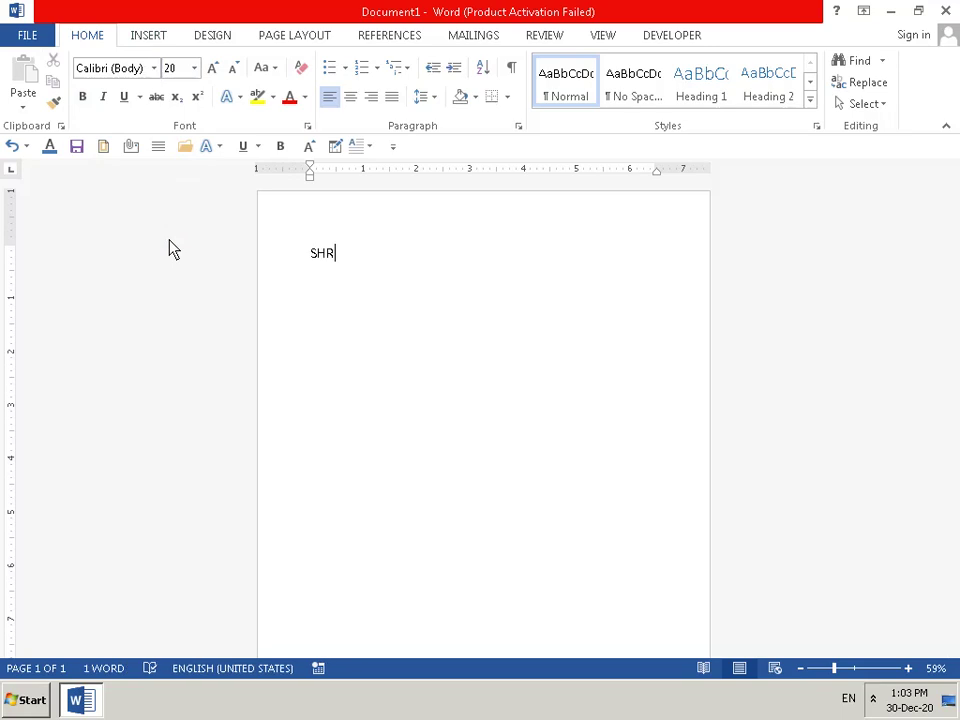
text(EE)
text( IN)
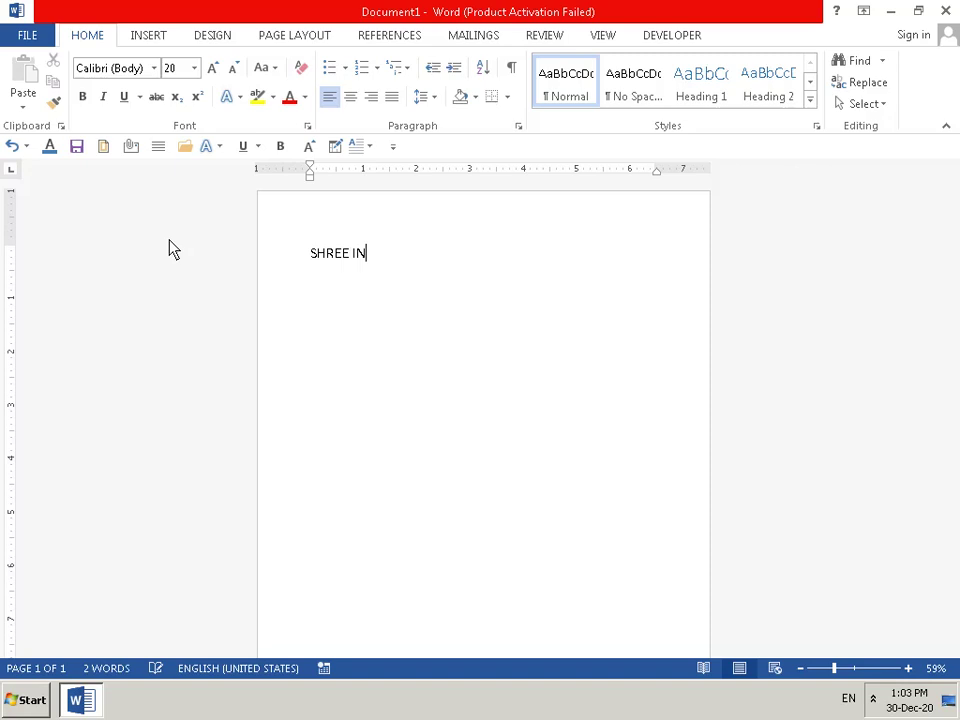
text(FO)
text(TED)
key(BackSpace)
key(BackSpace)
text(CH)
text( COM)
text(PUTER)
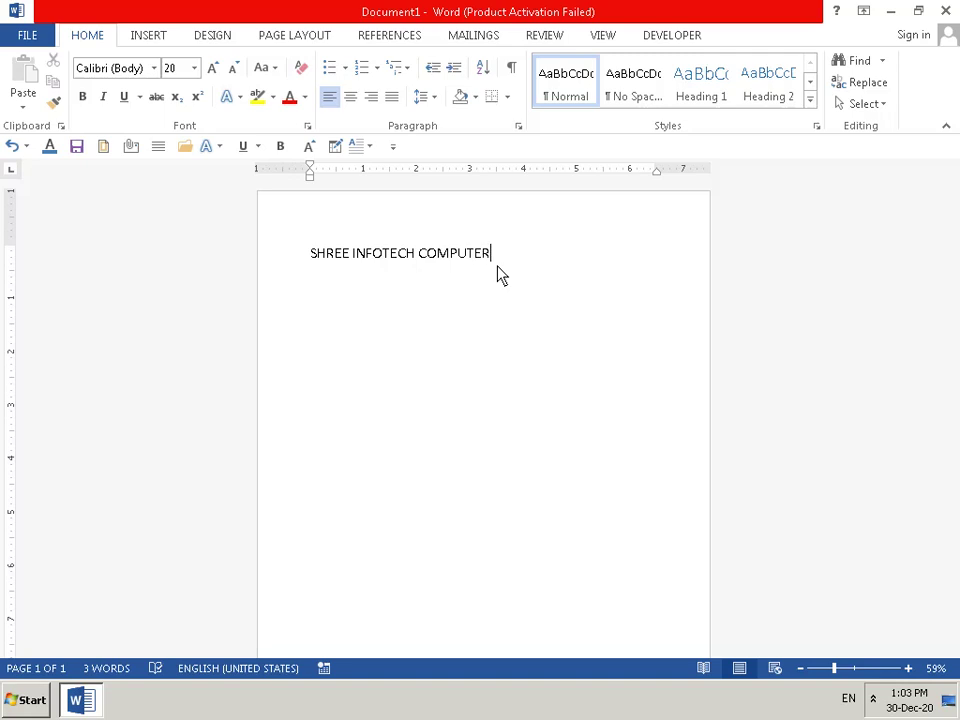
text(S)
- Give the heading the Fill - Gold, Accent 4, Soft Bevel effect and enlarge it to 36 pt
drag(489, 253, 330, 251)
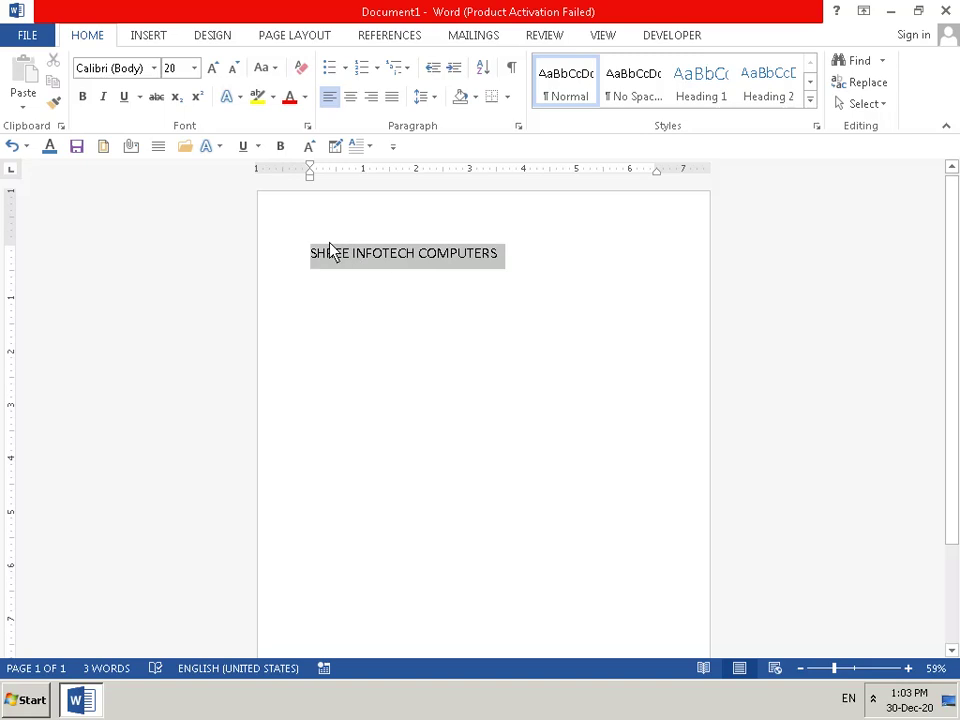
click(241, 100)
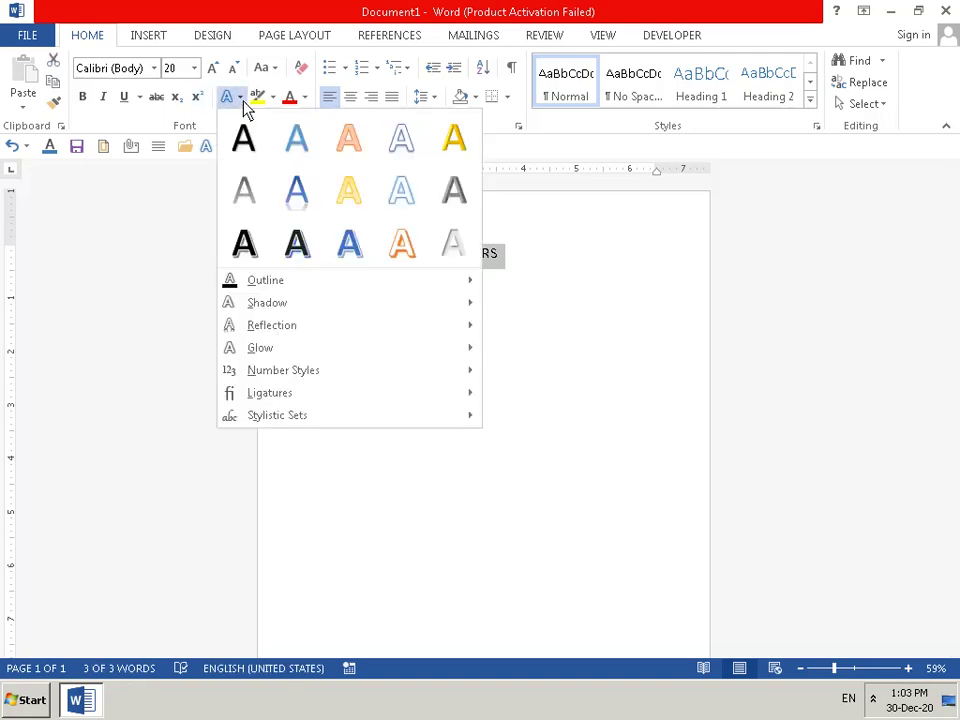
click(456, 145)
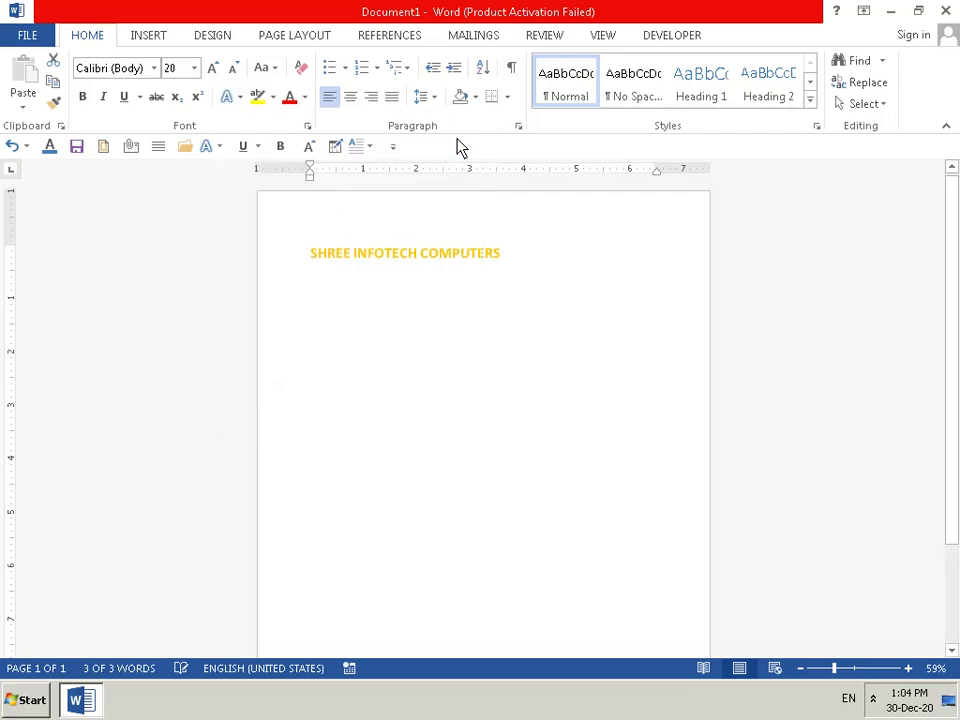
click(212, 78)
click(214, 77)
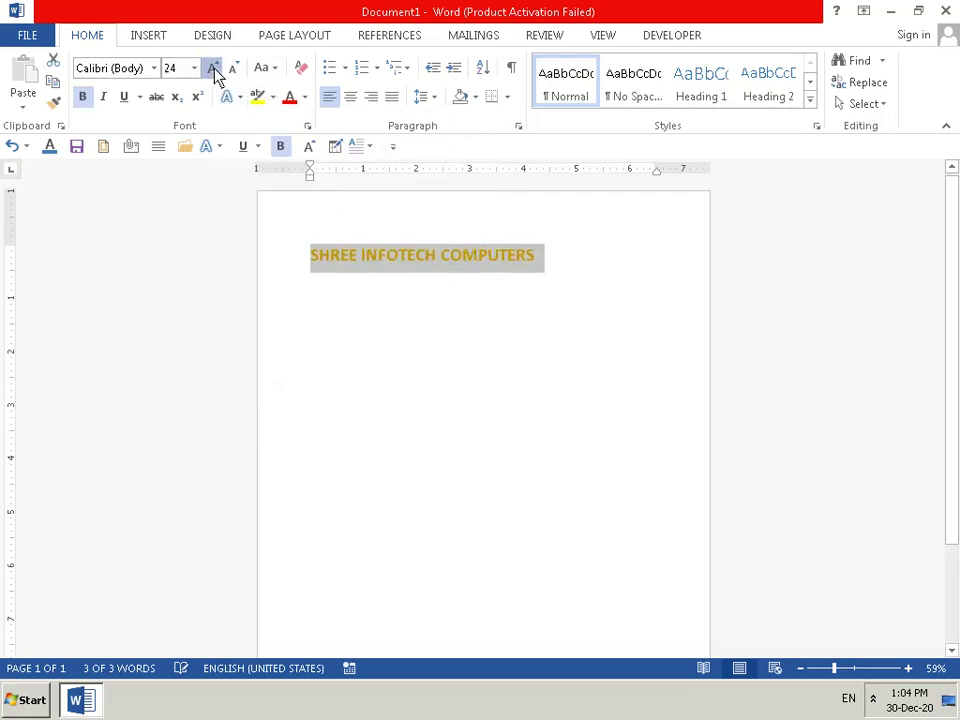
click(214, 74)
click(214, 74)
click(214, 74)
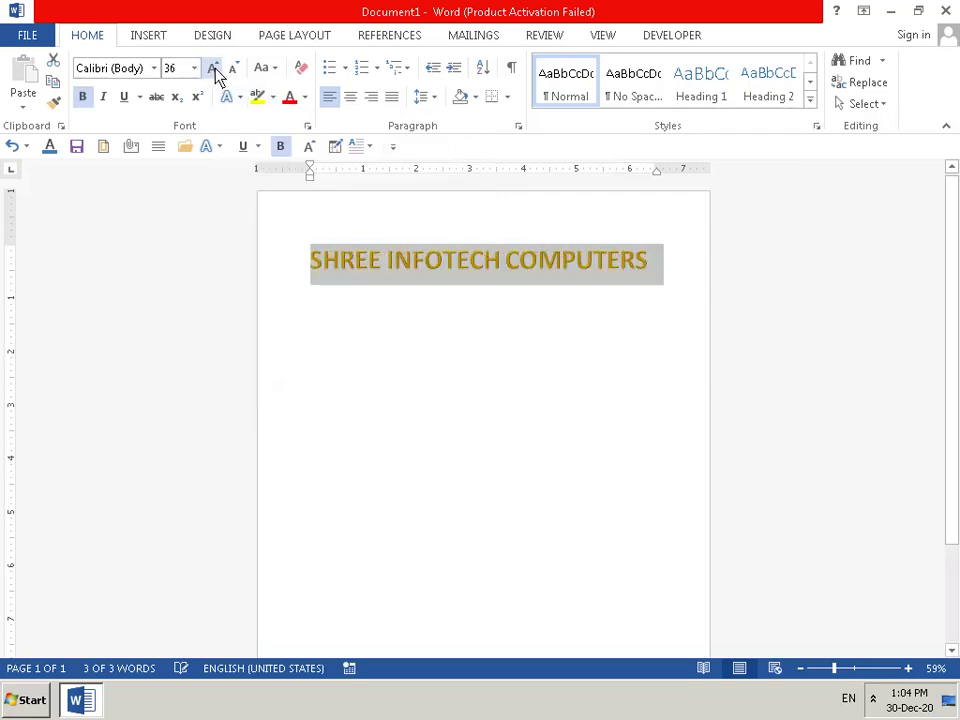
- Highlight the heading in Gray 25% and start a new line below it
click(273, 96)
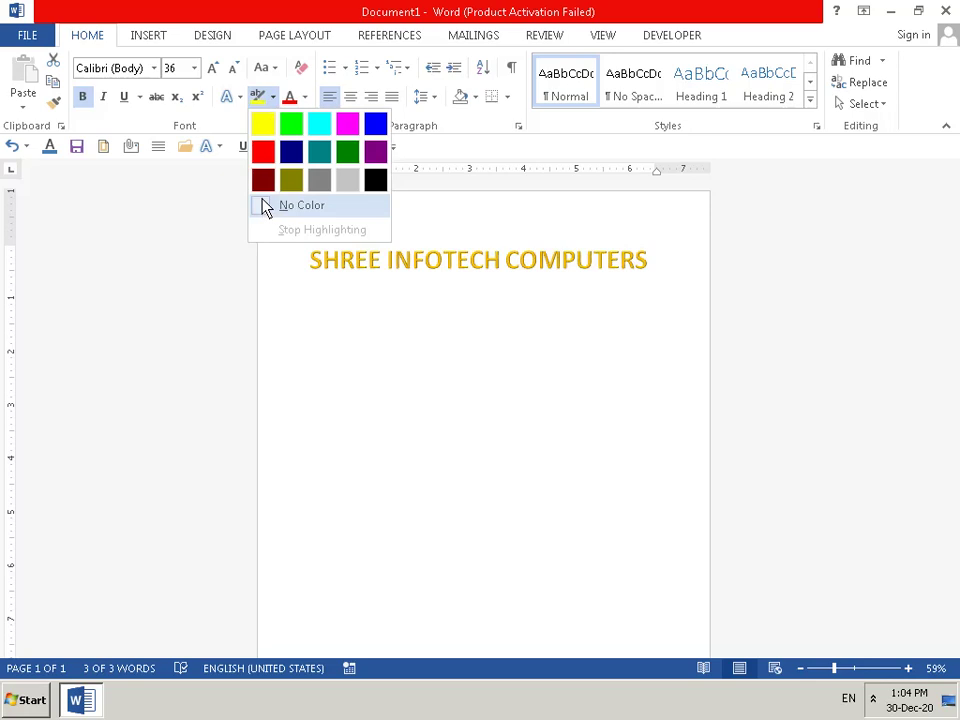
click(345, 182)
click(387, 345)
click(674, 274)
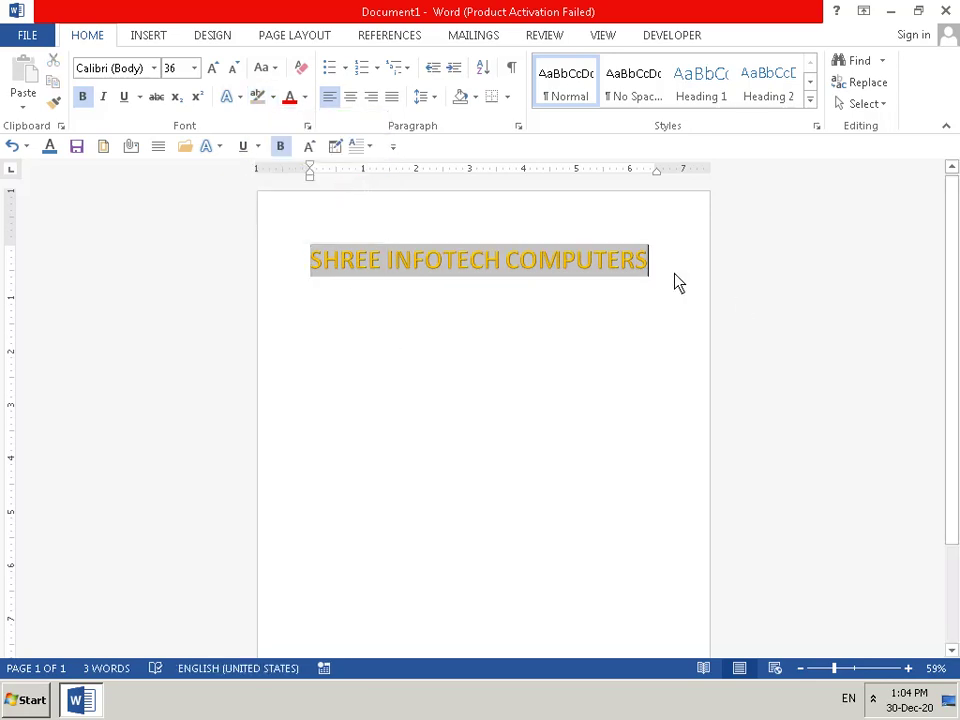
key(Return)
key(Return)
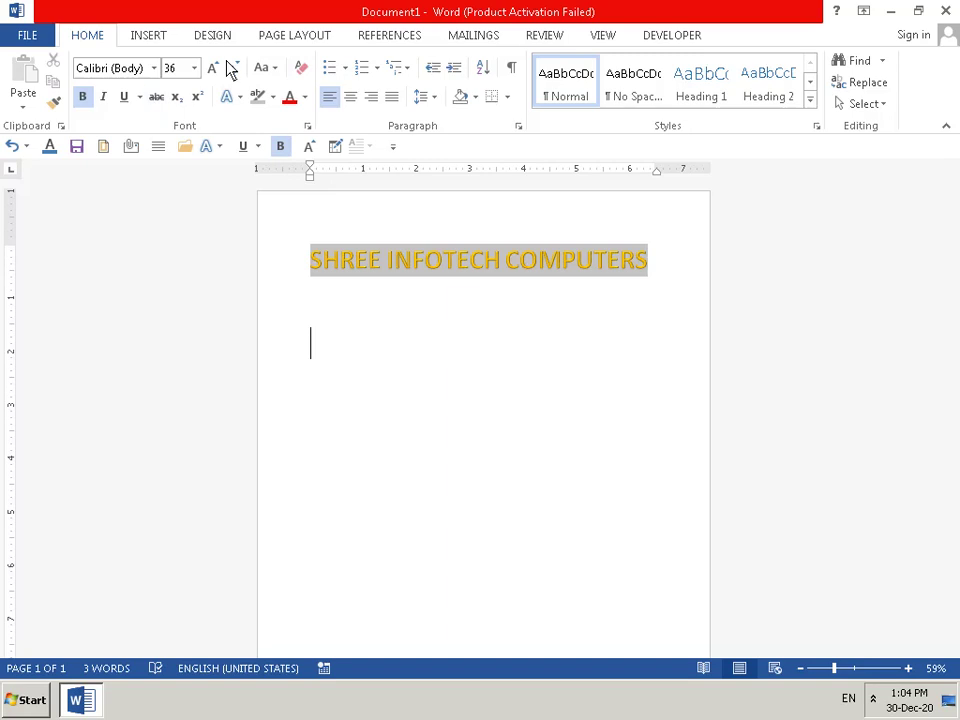
- Set the new line's font size to 14 and begin typing 'Ref No.'
click(194, 68)
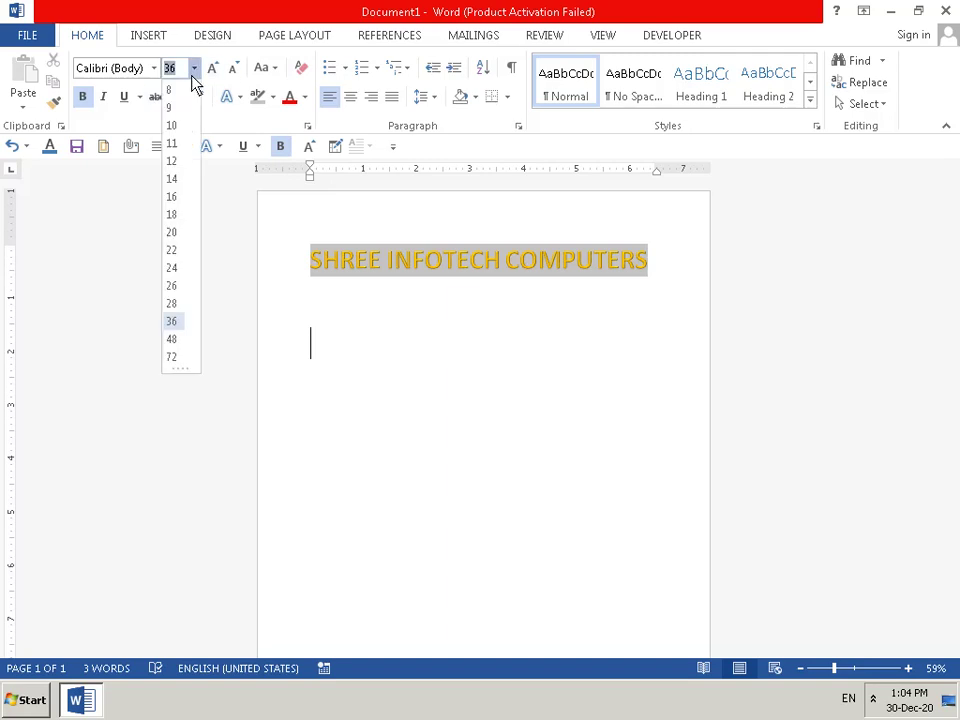
click(181, 168)
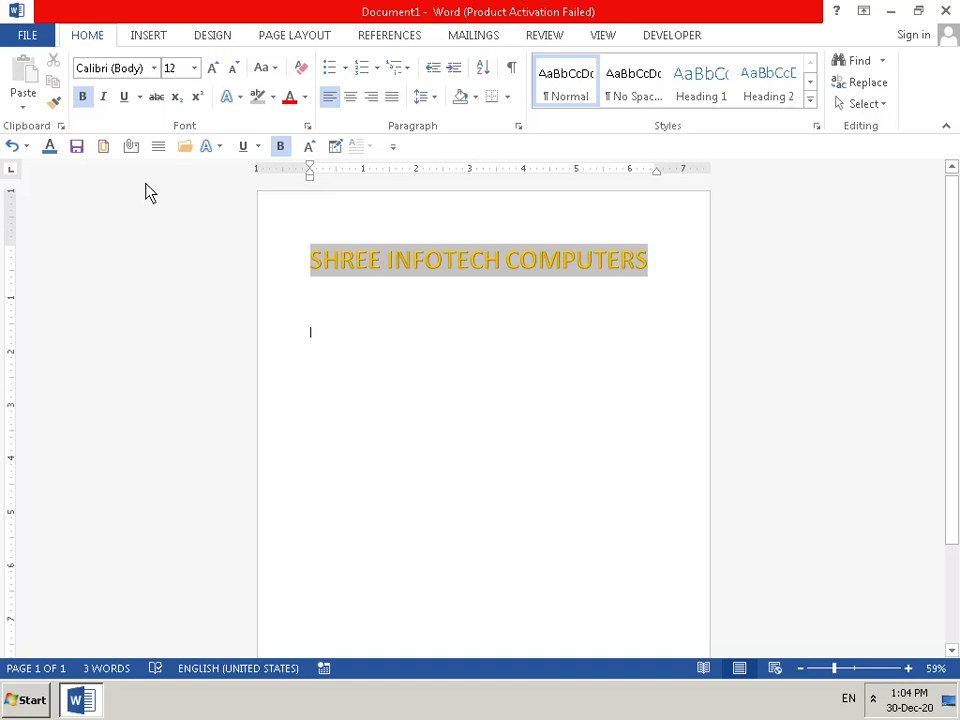
text(1)
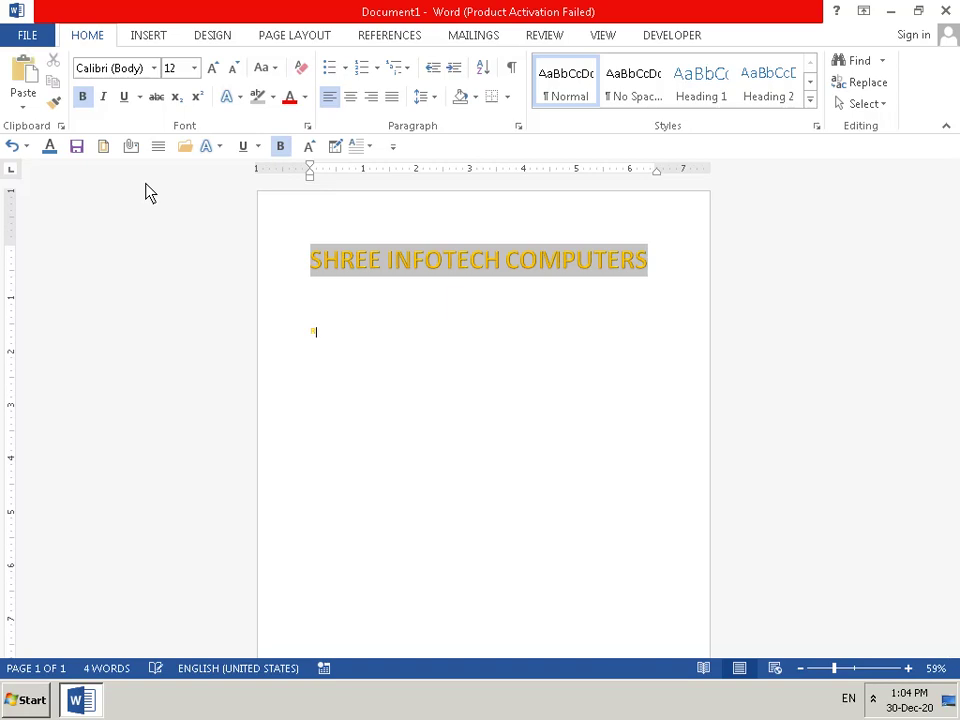
key(BackSpace)
click(305, 97)
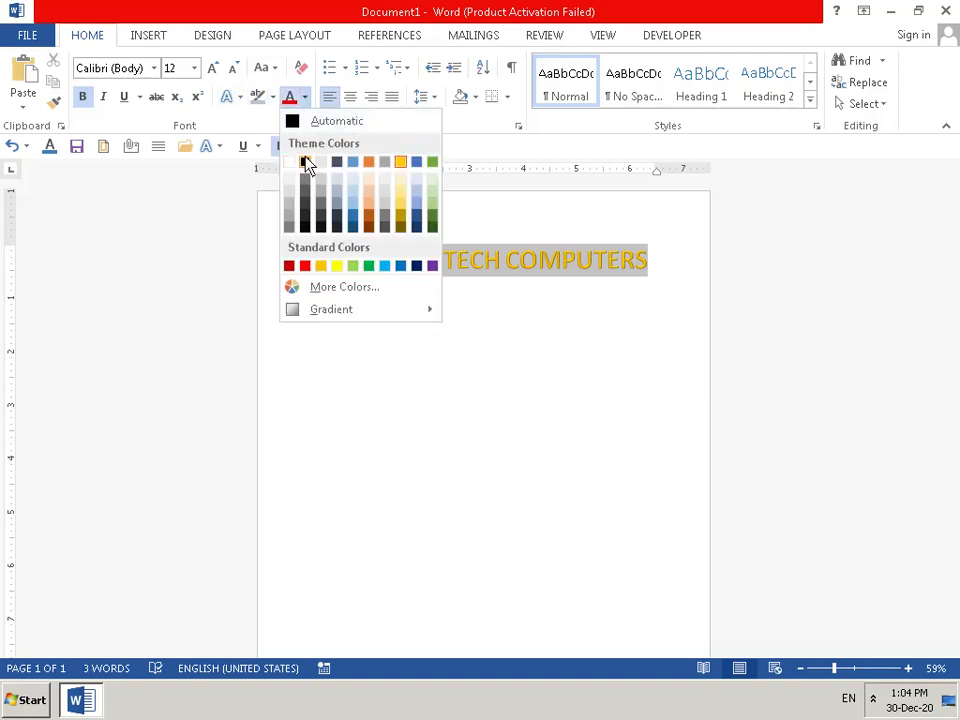
key(Escape)
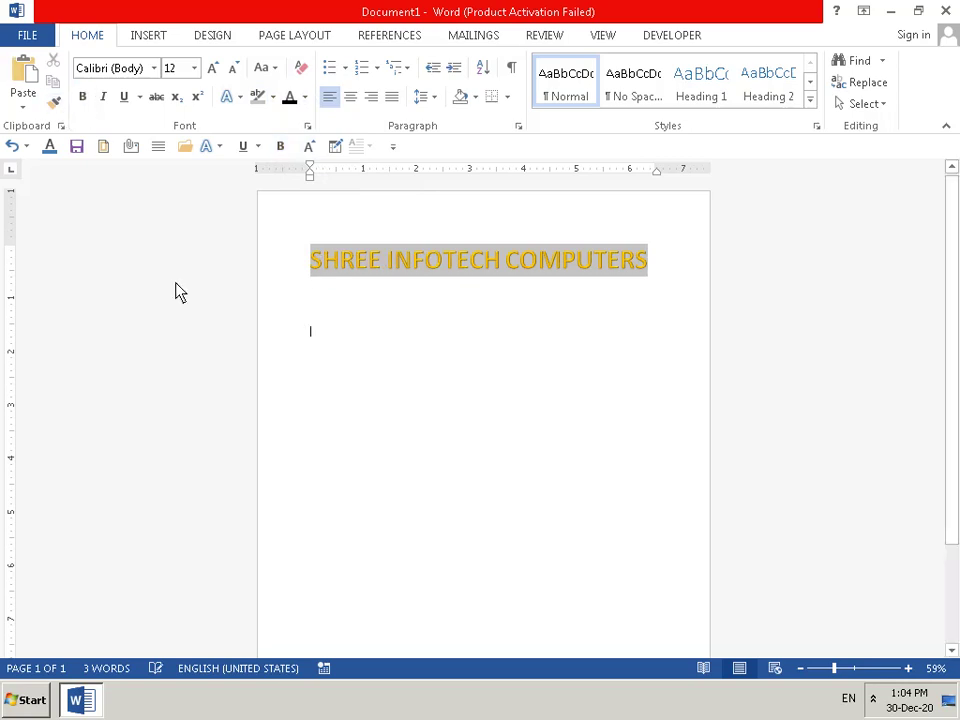
click(194, 68)
click(181, 181)
text(Reff)
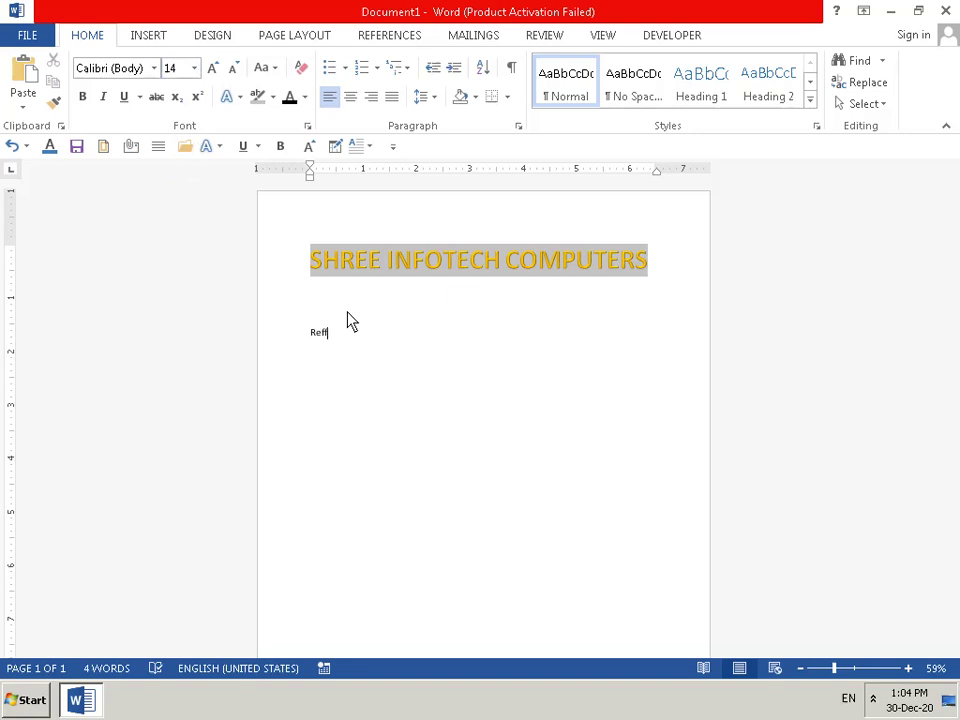
key(BackSpace)
text(No.)
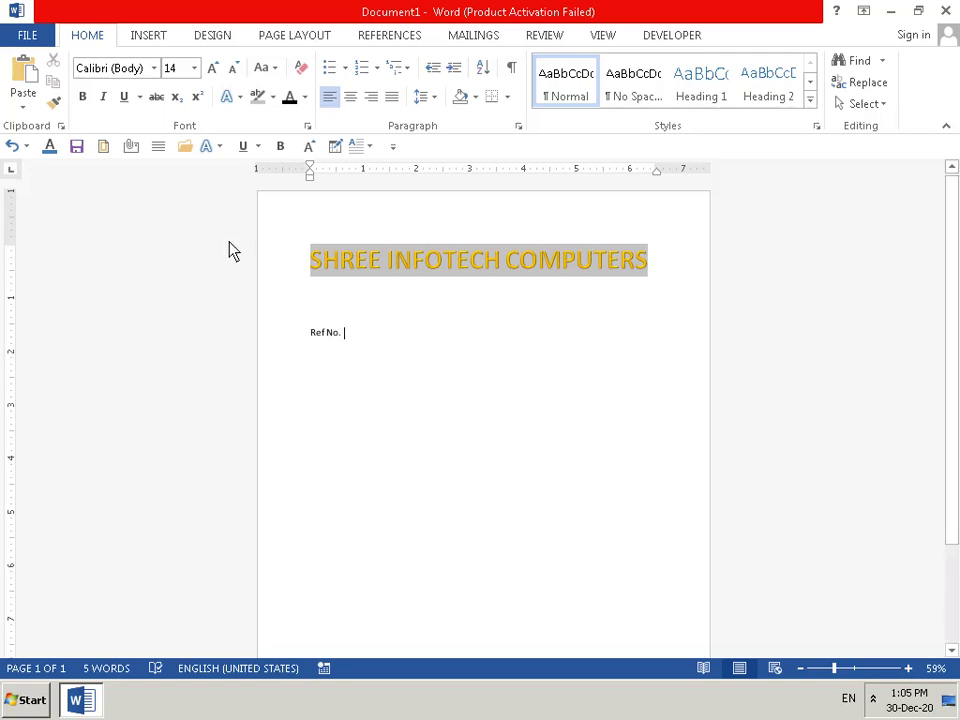
- Enlarge the 'Ref No.' text to 18 pt and remove its trailing space
drag(348, 337, 295, 338)
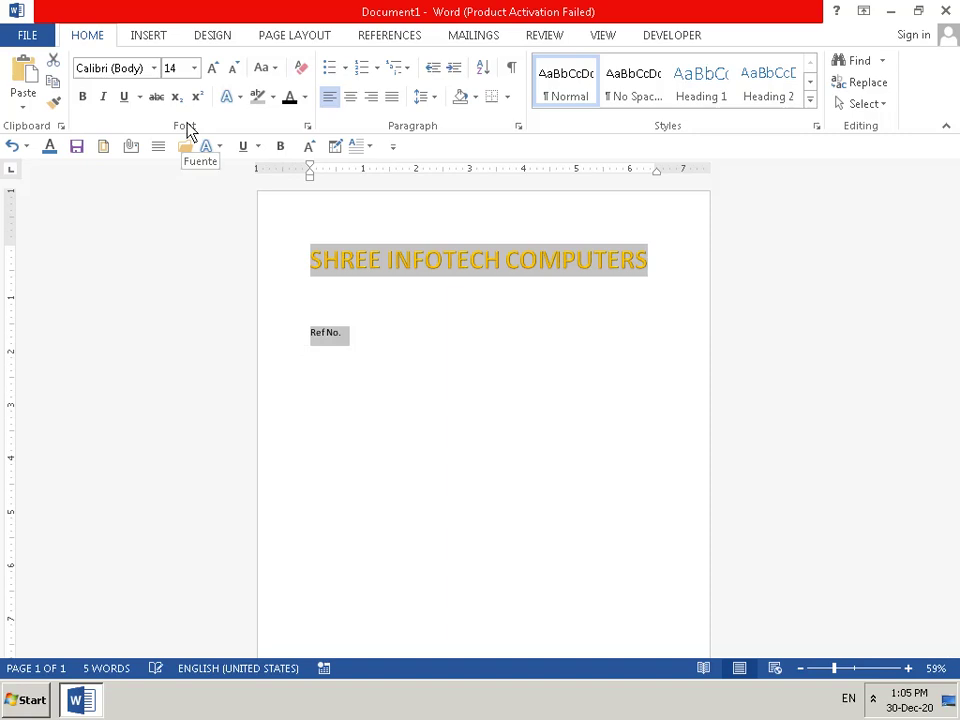
click(194, 68)
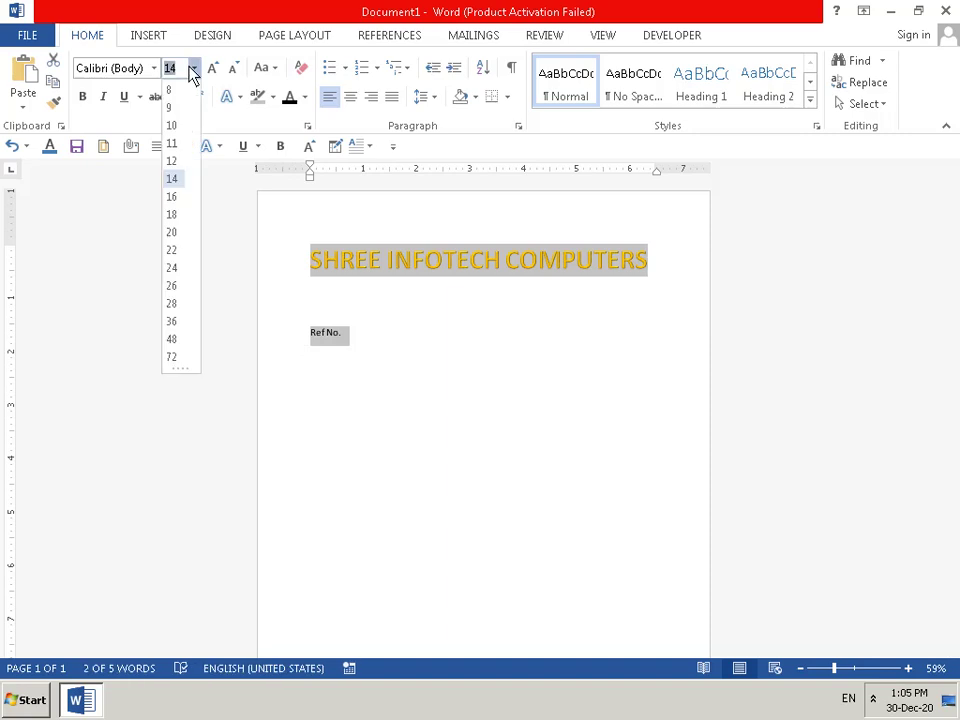
click(172, 216)
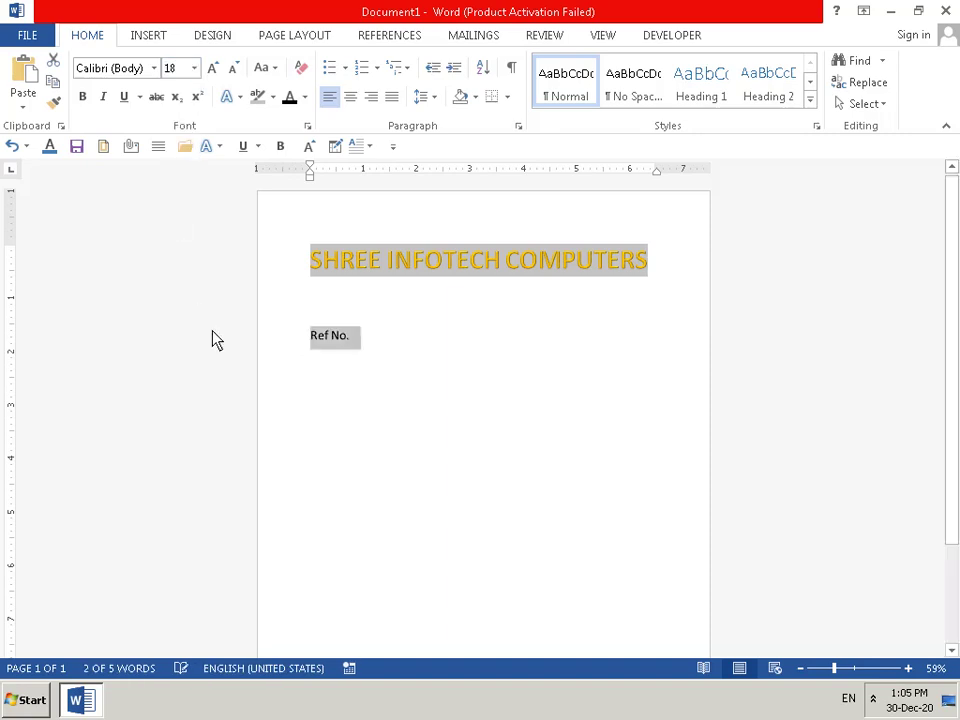
click(392, 340)
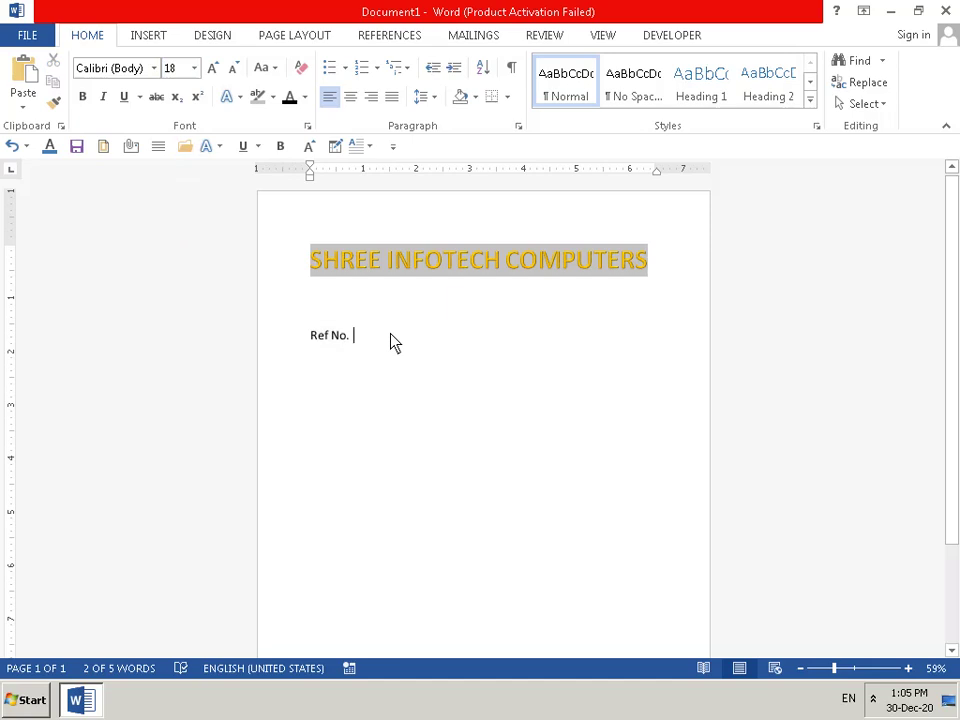
key(BackSpace)
text(:)
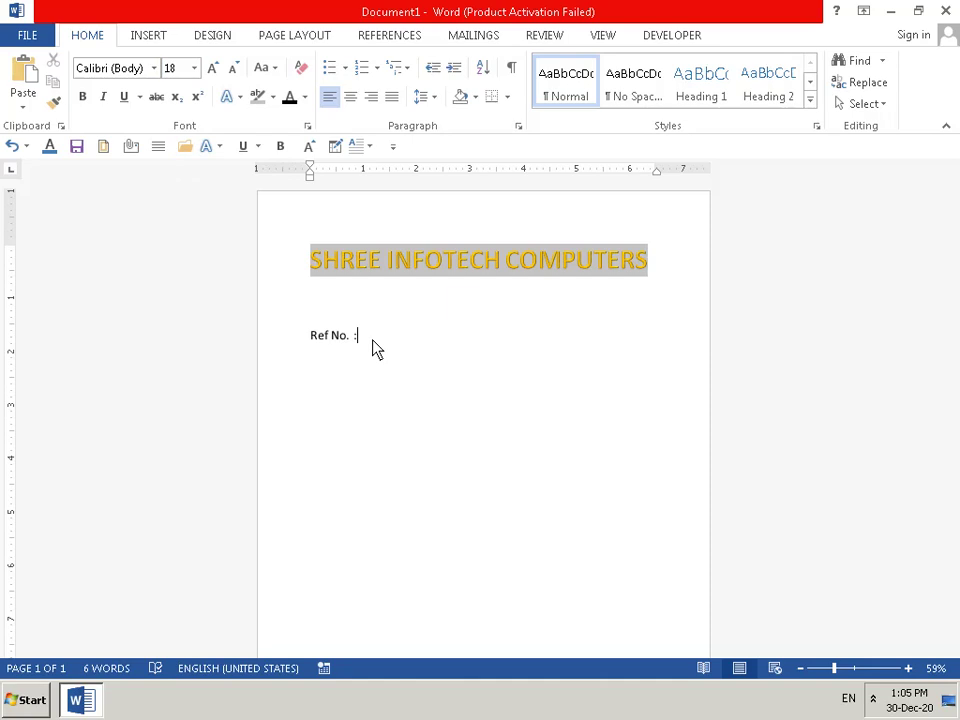
- After a blank line, type 'To,' and then 'Co-ordinater' on the next line
key(Return)
key(Return)
text(T)
text(o,)
key(Return)
text(C)
text(o)
text(-)
text(o)
text(r)
text(dina)
text(ter)
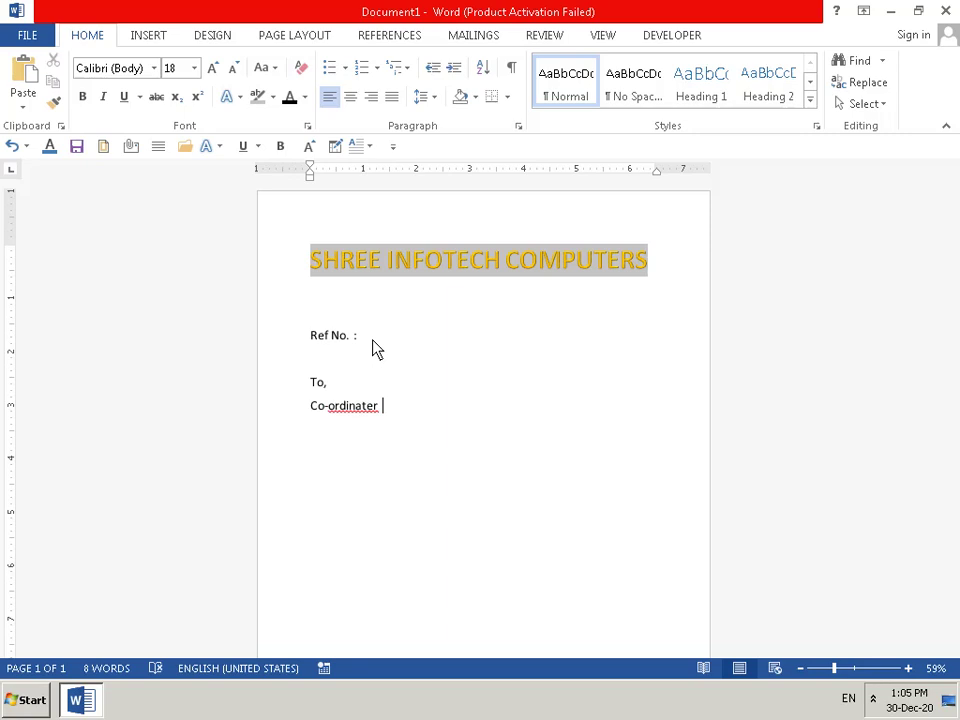
- Add the address lines 'District Head office,' and 'Beed District'
key(Return)
text(D)
text(i)
text(st)
text(ric)
text(t )
text(H)
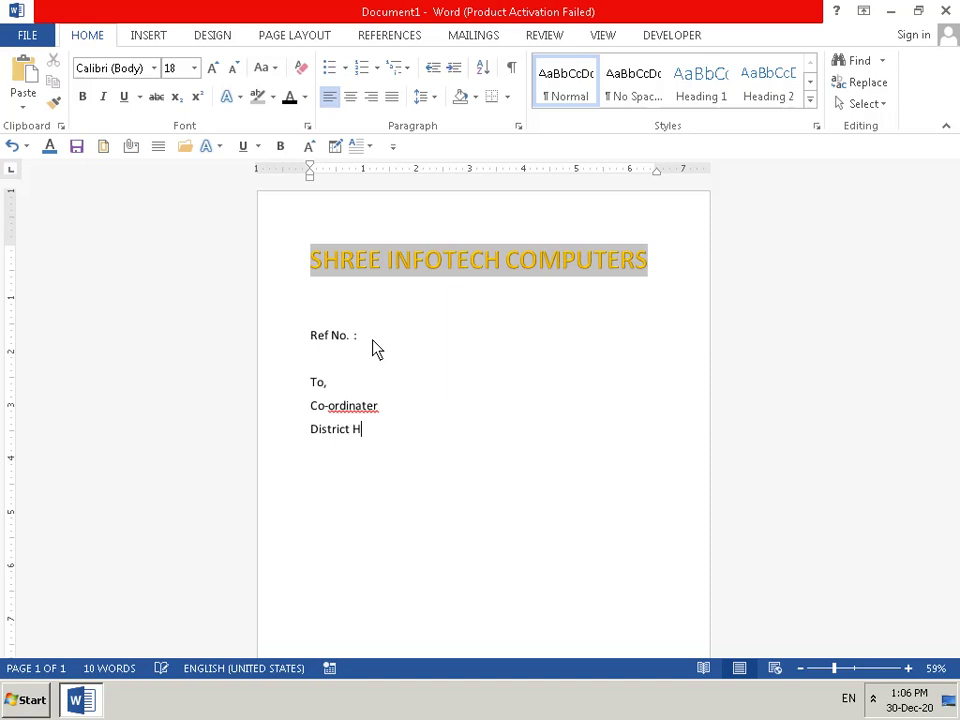
text(ead )
text(o)
text(ffic)
text(e)
text(,)
key(Return)
text(B)
text(ee)
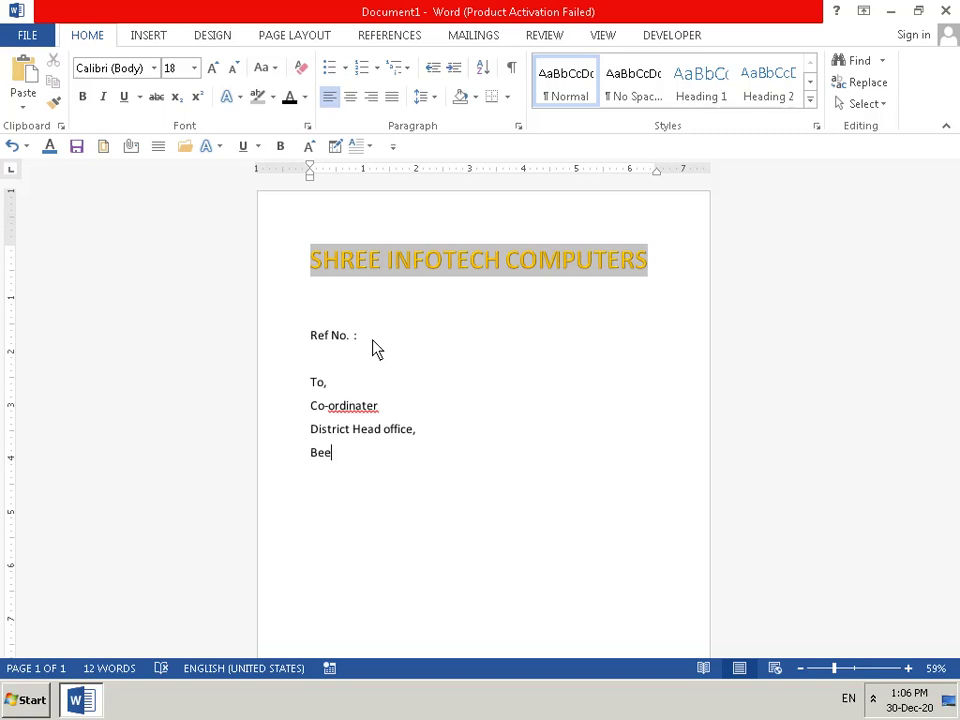
text(d)
text(d)
key(BackSpace)
text(Du)
text(i)
key(BackSpace)
key(BackSpace)
text(i)
text(sri)
key(BackSpace)
key(BackSpace)
text(tri)
text(c)
text(t)
- Type the line 'Subject : List of student for examination.'
key(Return)
text(Su)
text(b)
text(je)
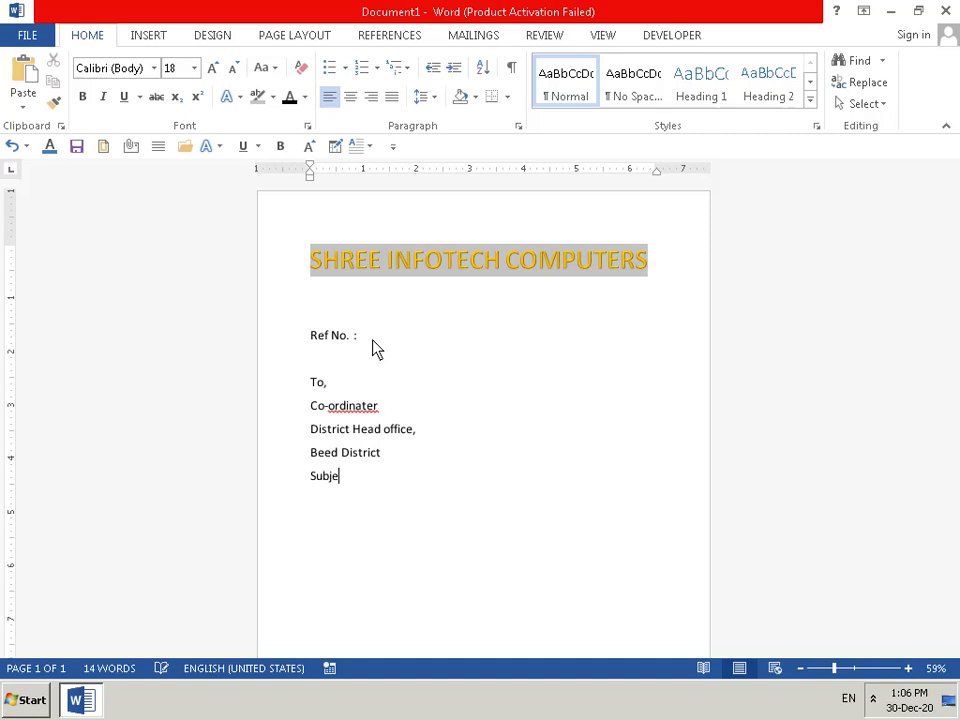
text(ct)
text( : )
text(Lis)
text(t )
text(o)
key(BackSpace)
text(of )
text(stu)
text(de)
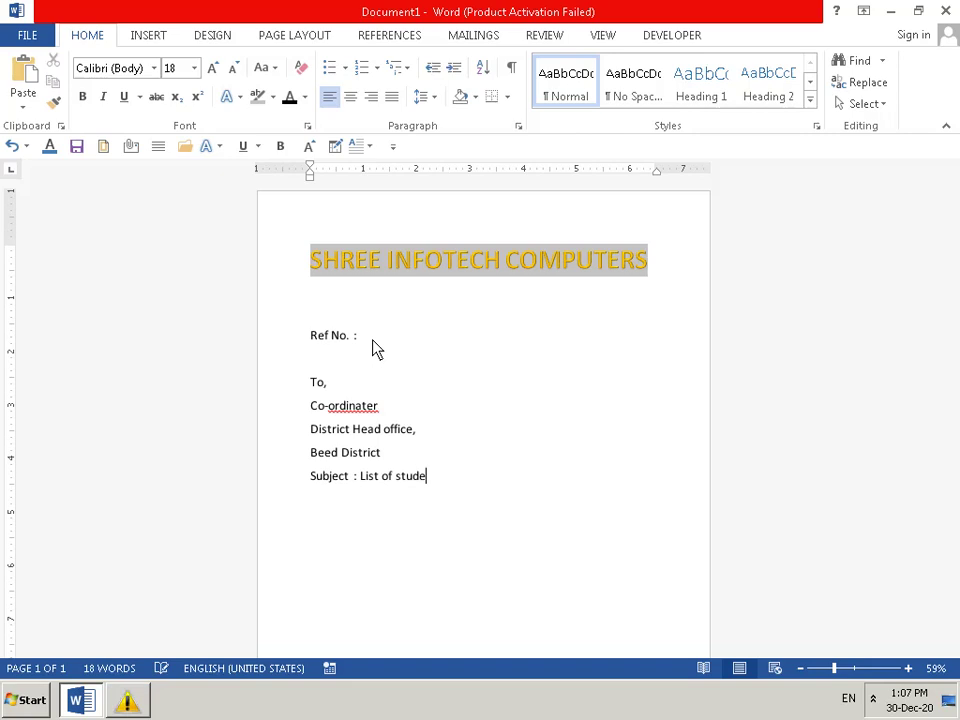
text(nt )
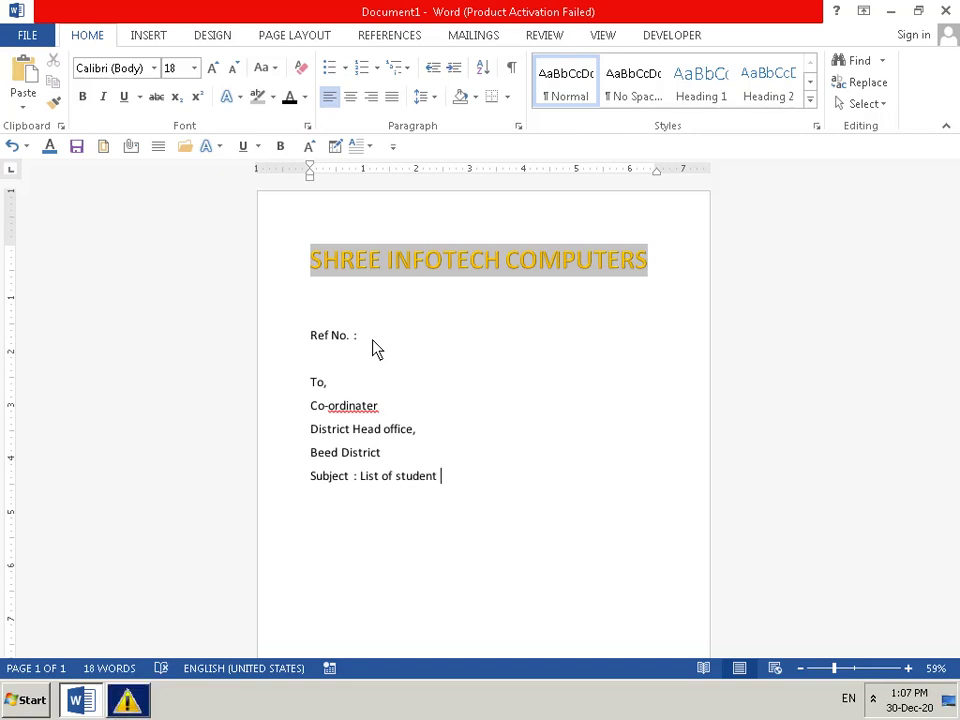
text(for )
text(ex)
text(am)
text(inat)
text(a)
key(BackSpace)
text(ion)
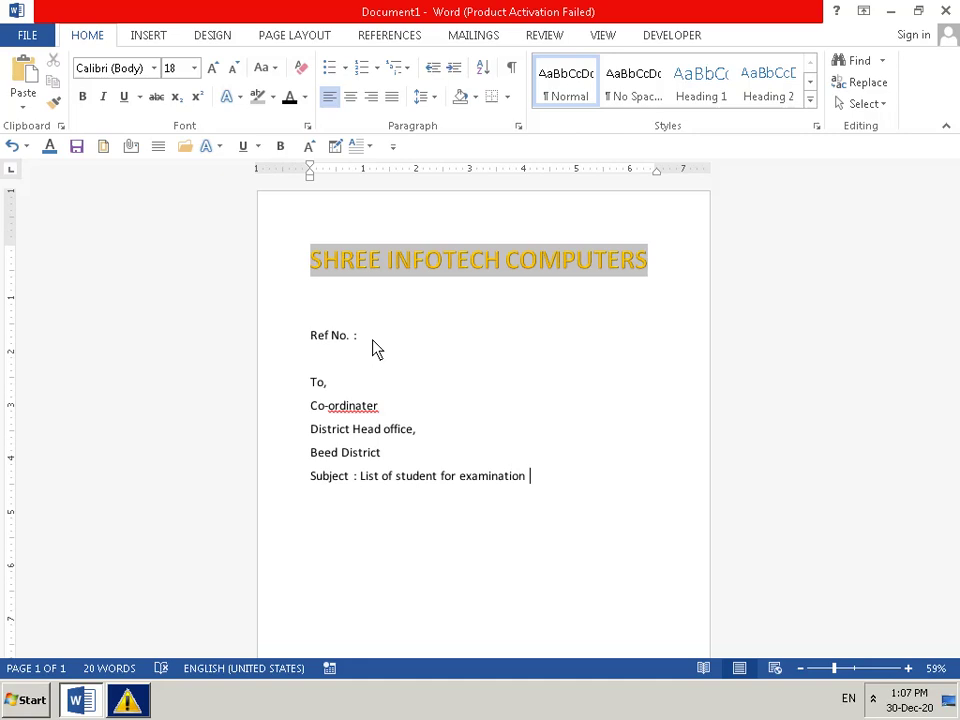
key(BackSpace)
text(.)
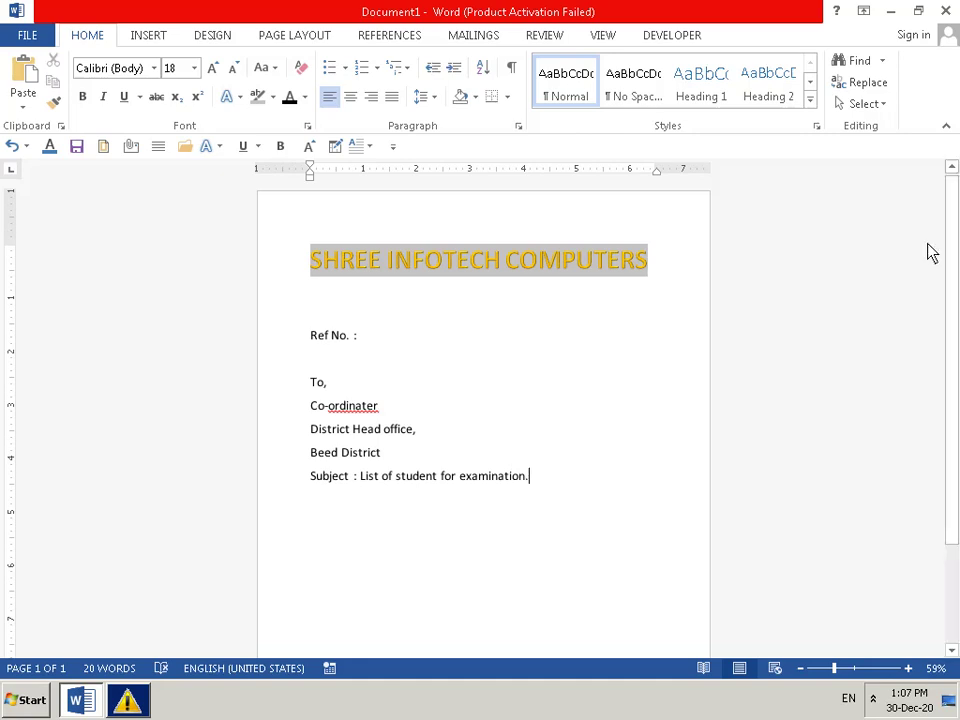
- Set the Subject line to font size 22 and underline it
drag(528, 478, 312, 480)
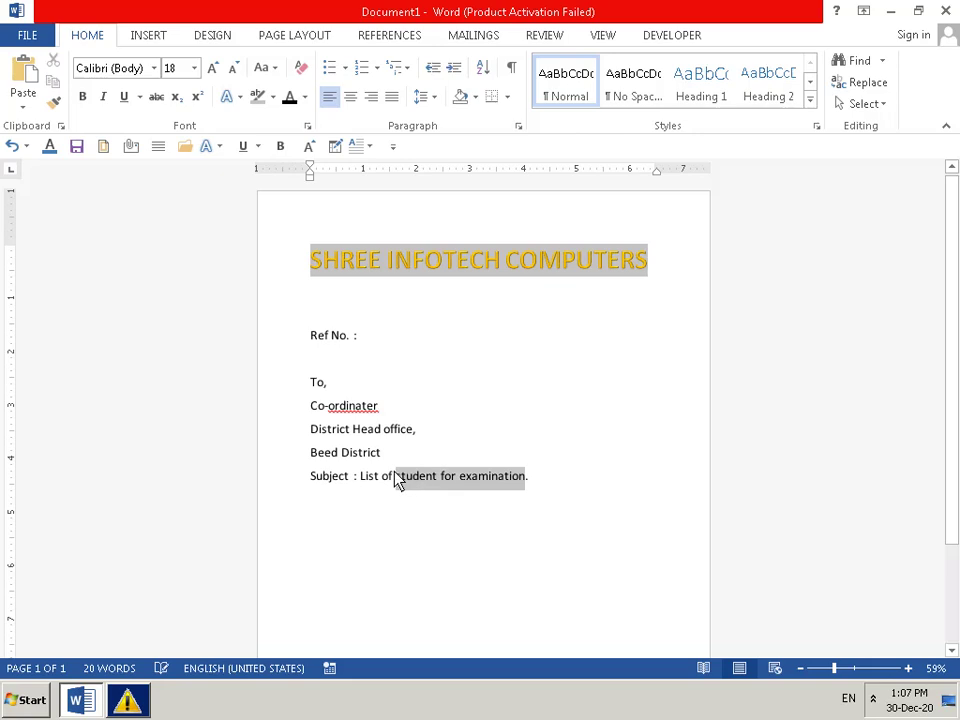
double_click(312, 480)
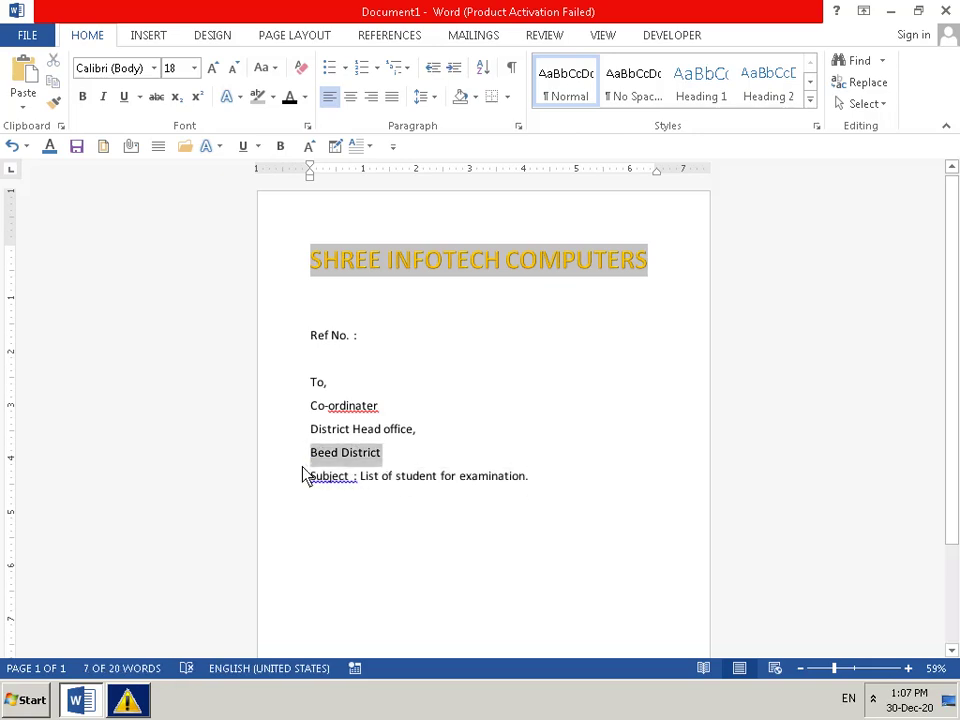
drag(560, 482, 322, 488)
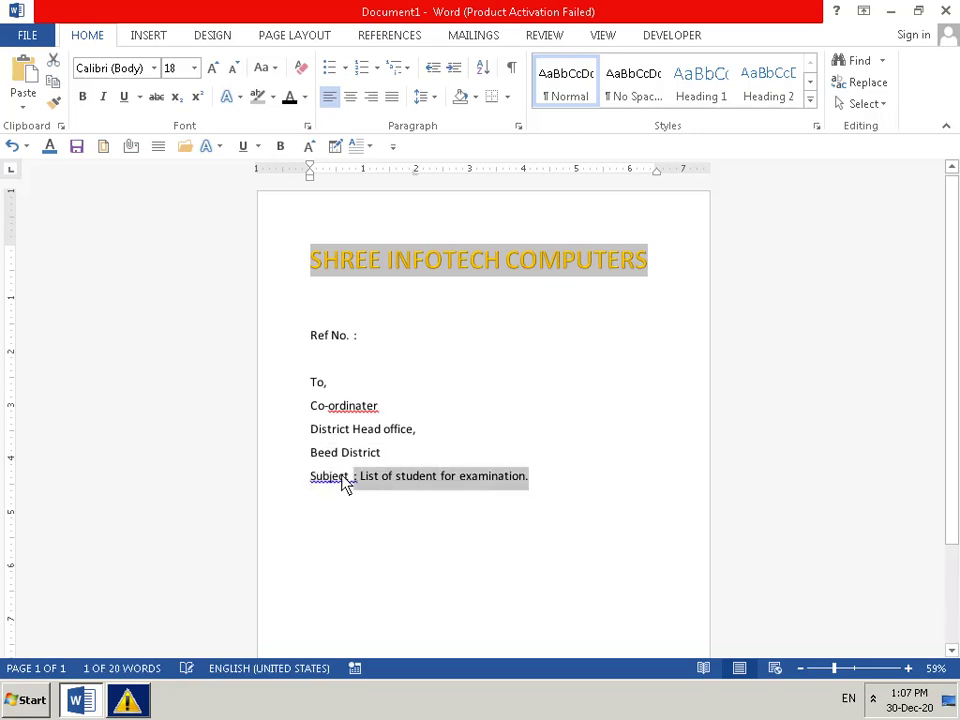
click(444, 432)
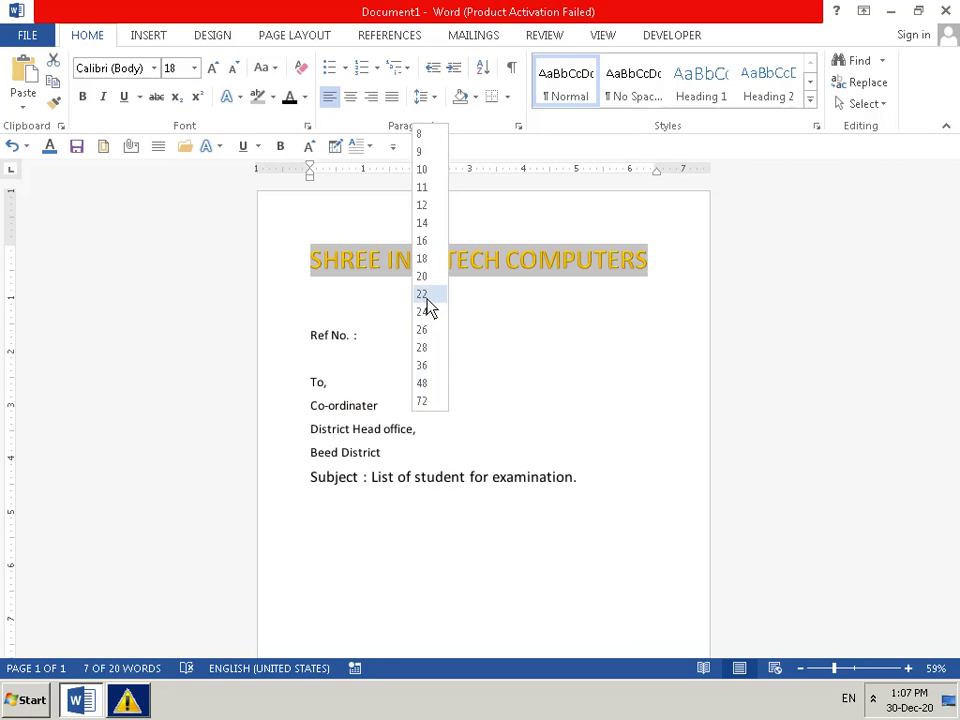
click(427, 300)
key(ctrl+u)
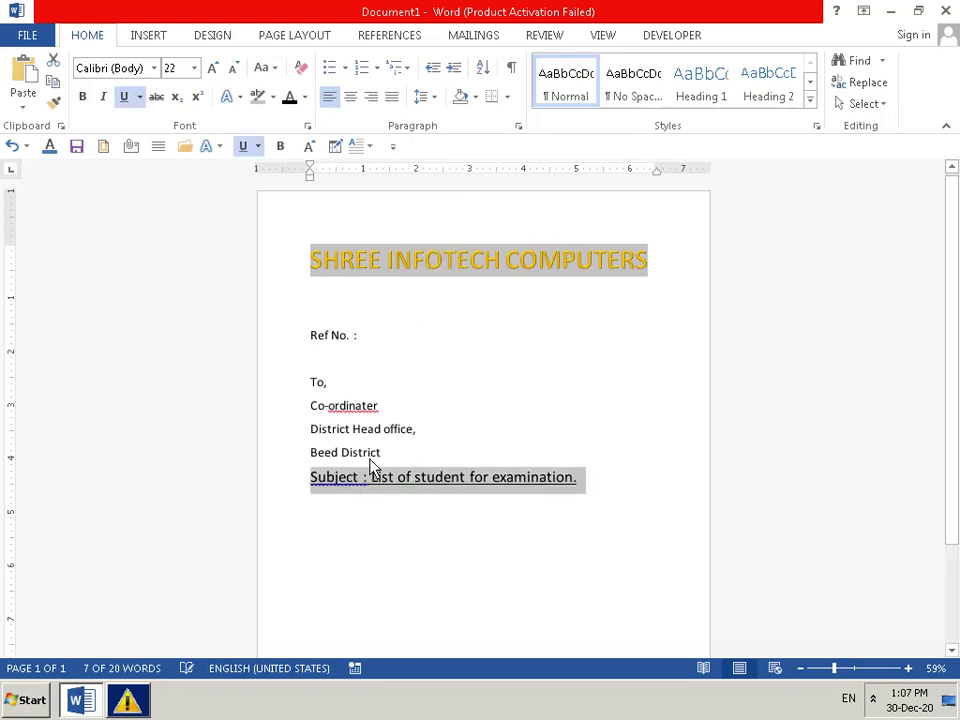
- Delete the space before the colon so it reads 'Subject:'
click(363, 477)
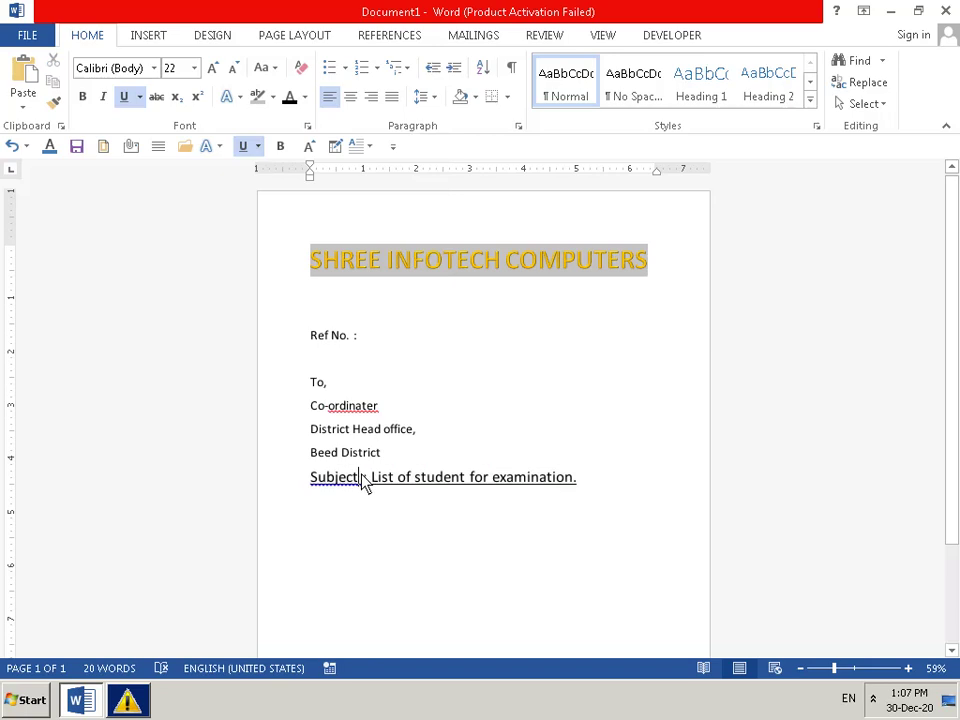
key(Right)
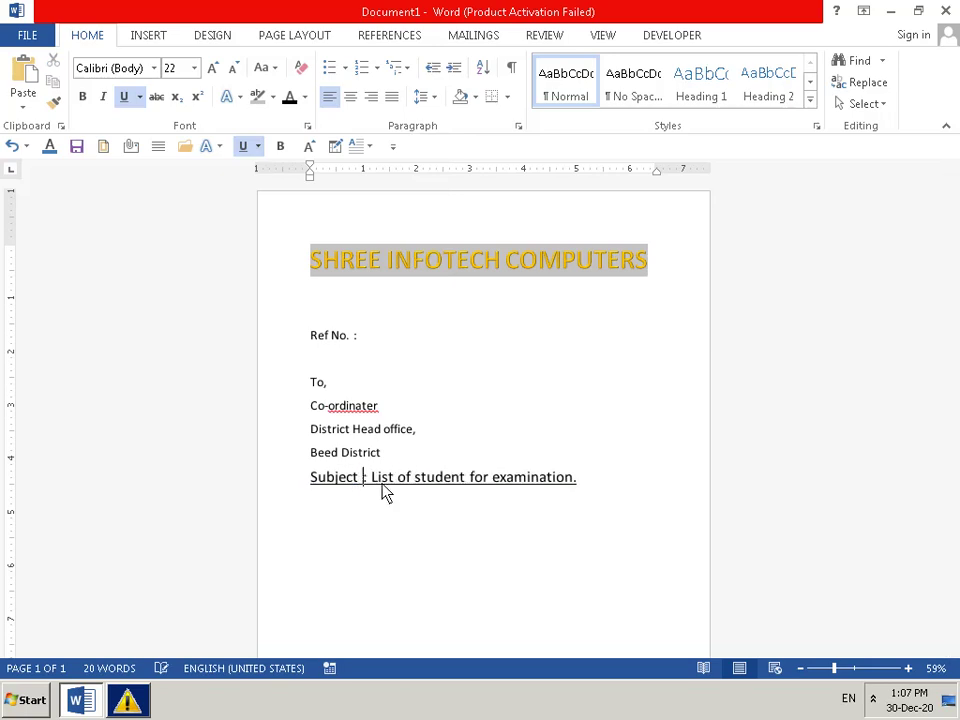
key(BackSpace)
click(600, 366)
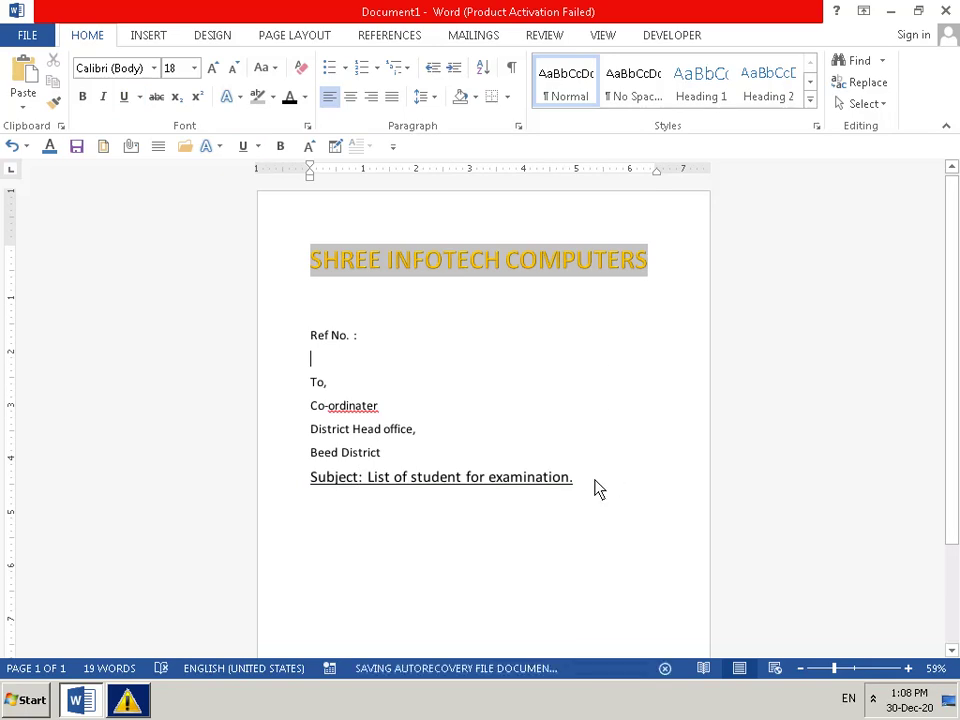
click(360, 485)
click(648, 465)
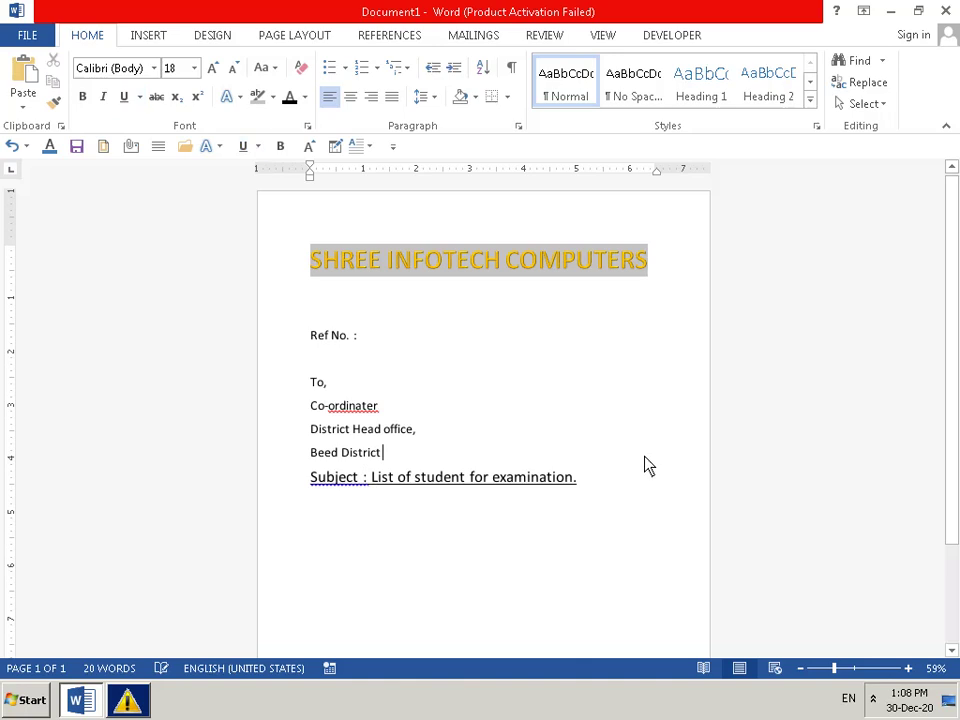
click(363, 484)
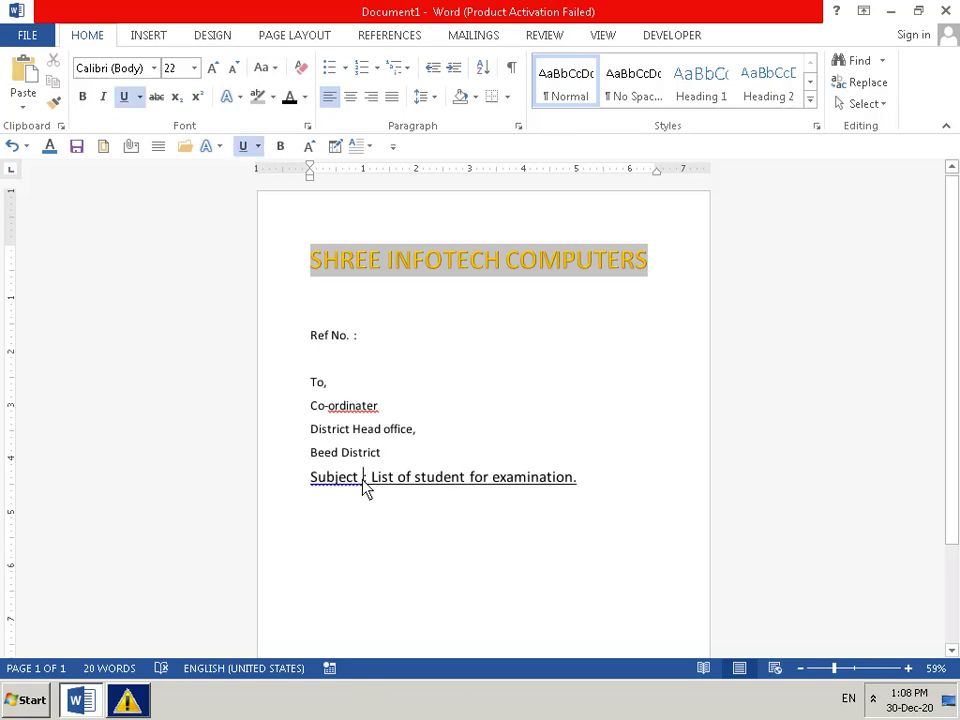
key(BackSpace)
click(621, 440)
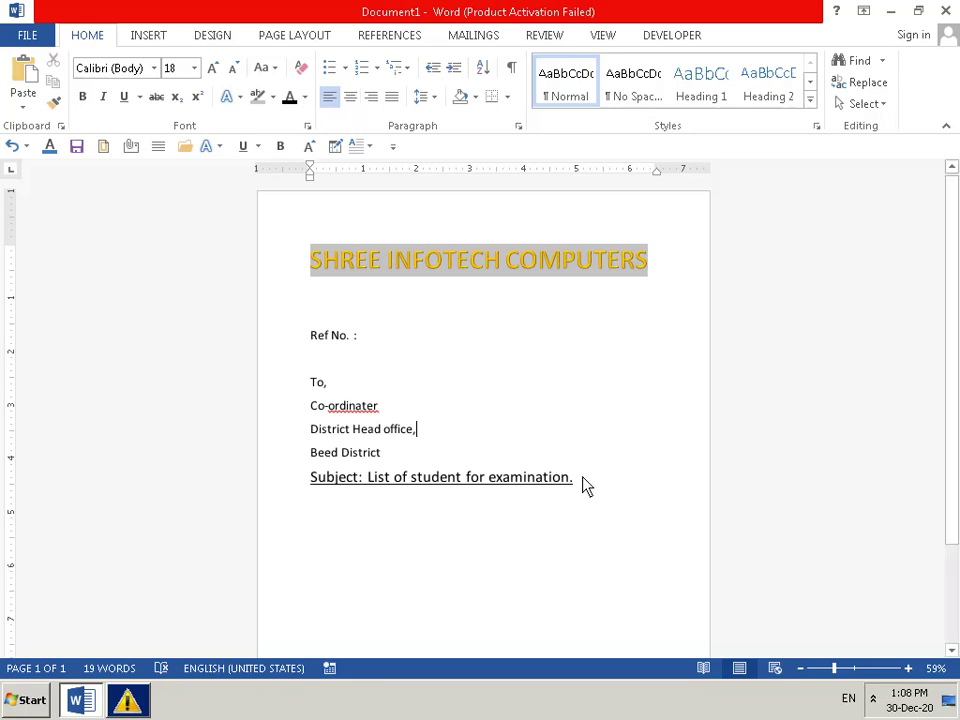
- Add an empty line below the Subject line and reselect the whole Subject paragraph
drag(585, 485, 176, 506)
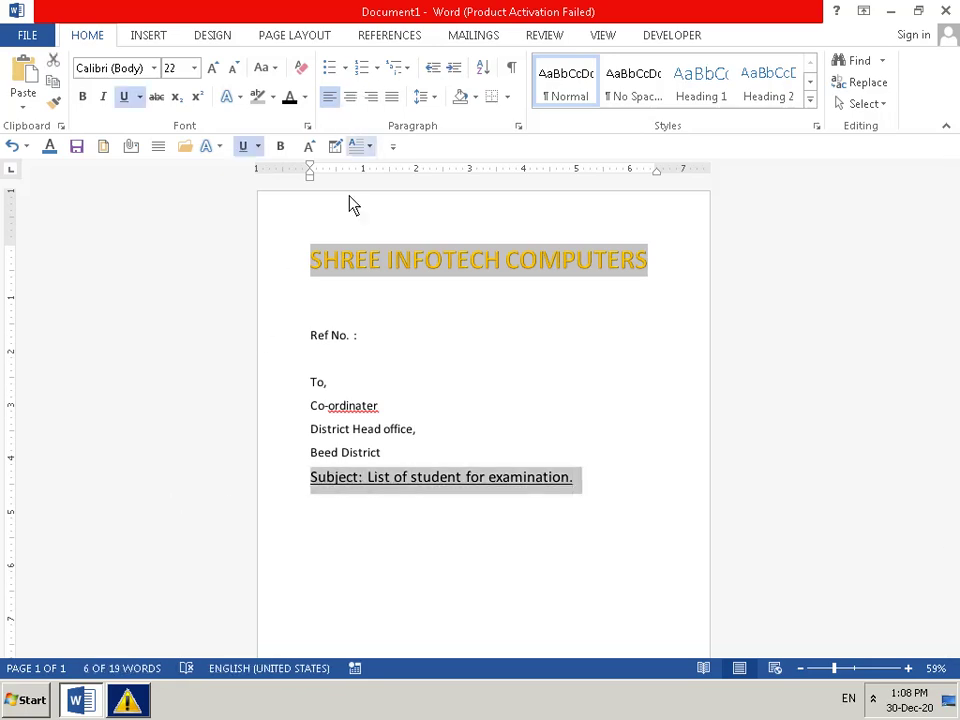
click(590, 490)
key(Return)
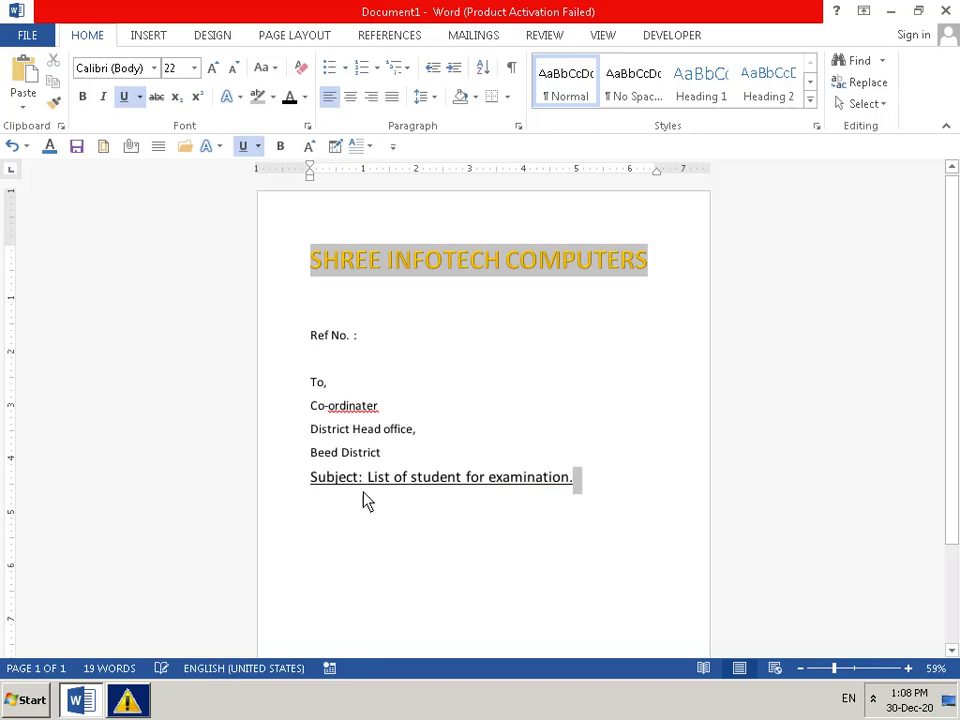
drag(378, 493, 554, 494)
click(519, 491)
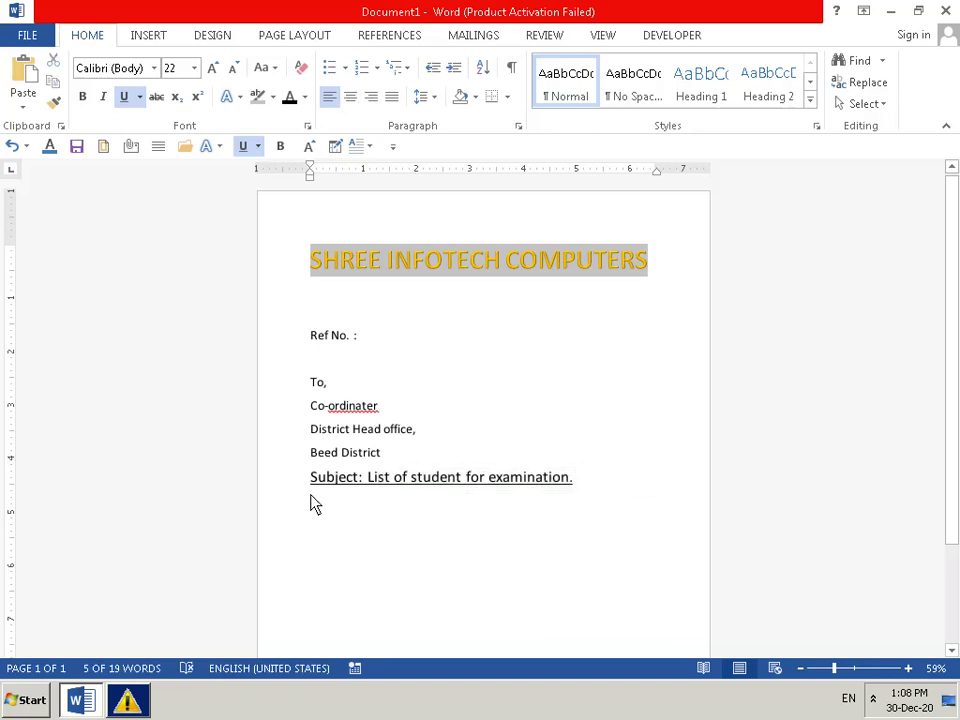
triple_click(338, 480)
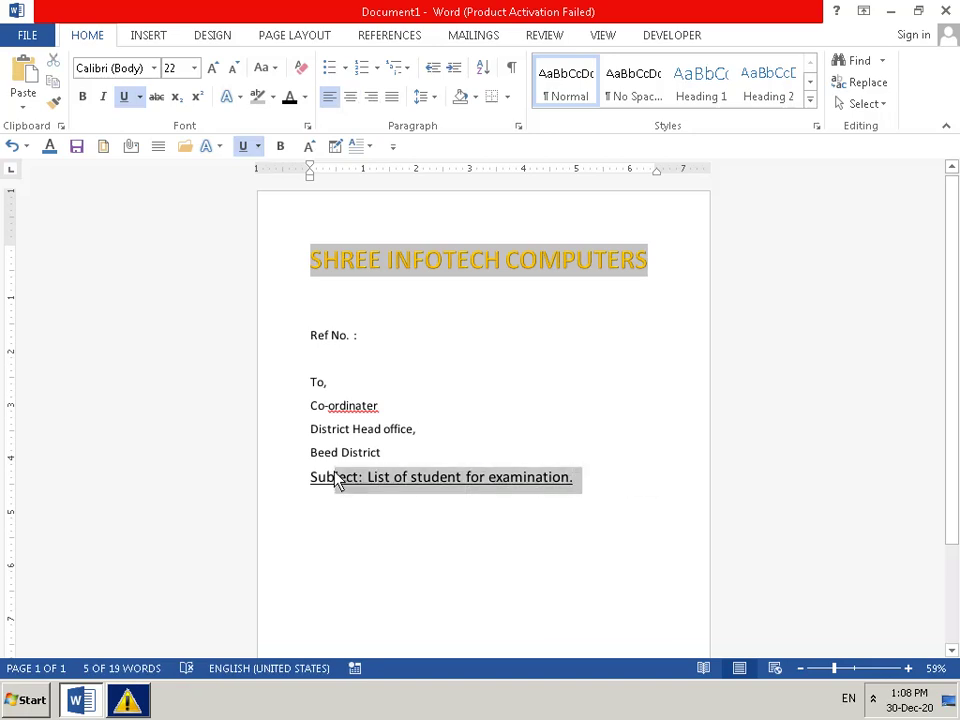
- Remove the accidental numbering from the Subject line and centre it on the page
click(476, 455)
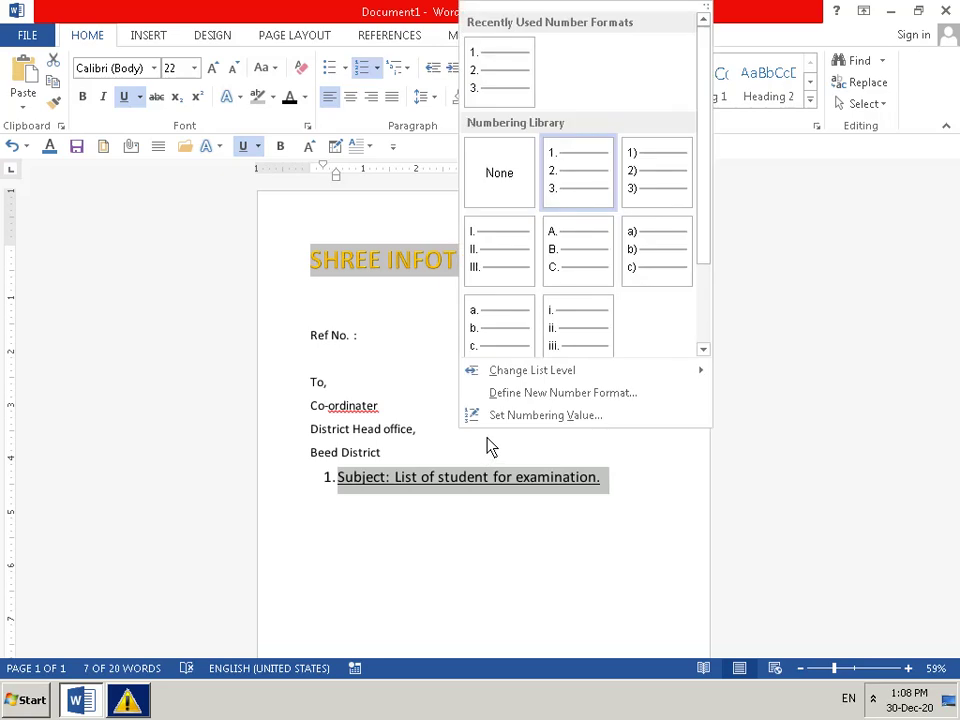
key(Escape)
click(337, 482)
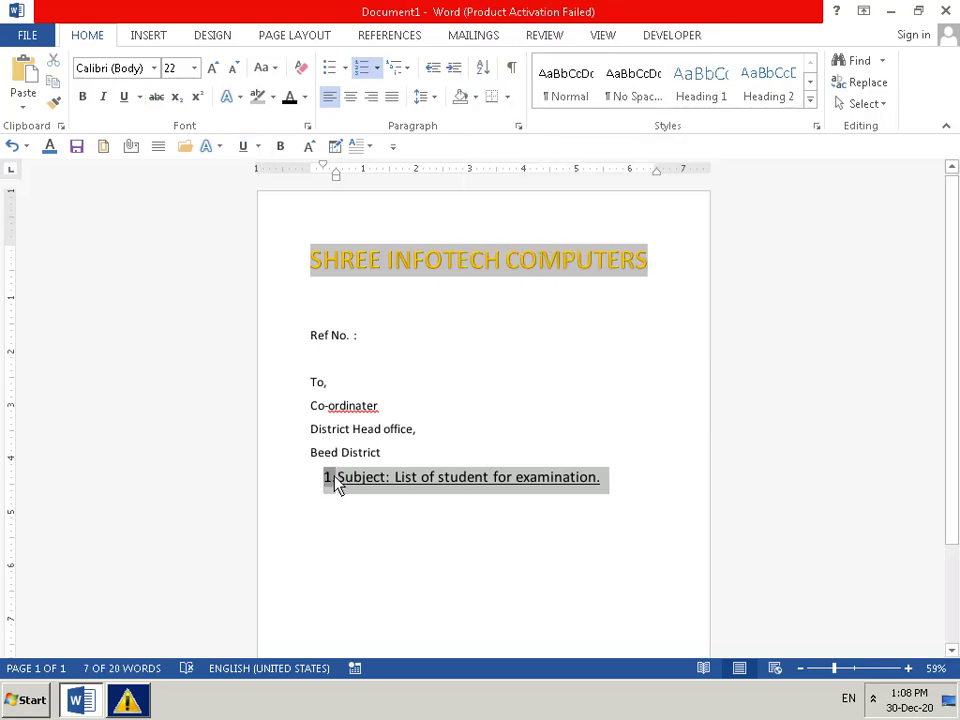
key(BackSpace)
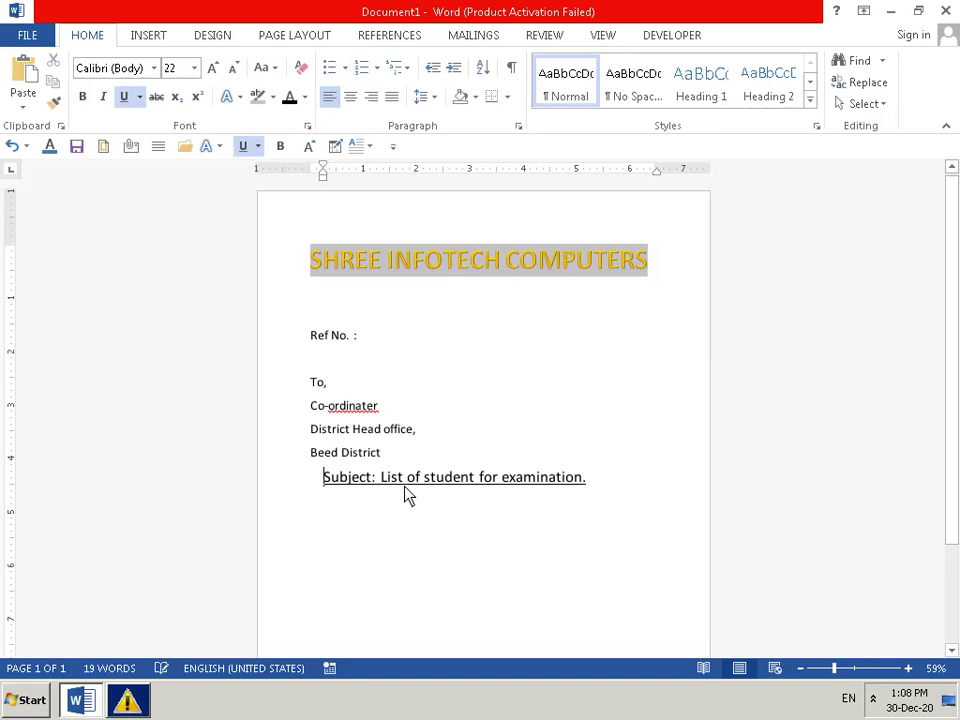
drag(588, 479, 325, 478)
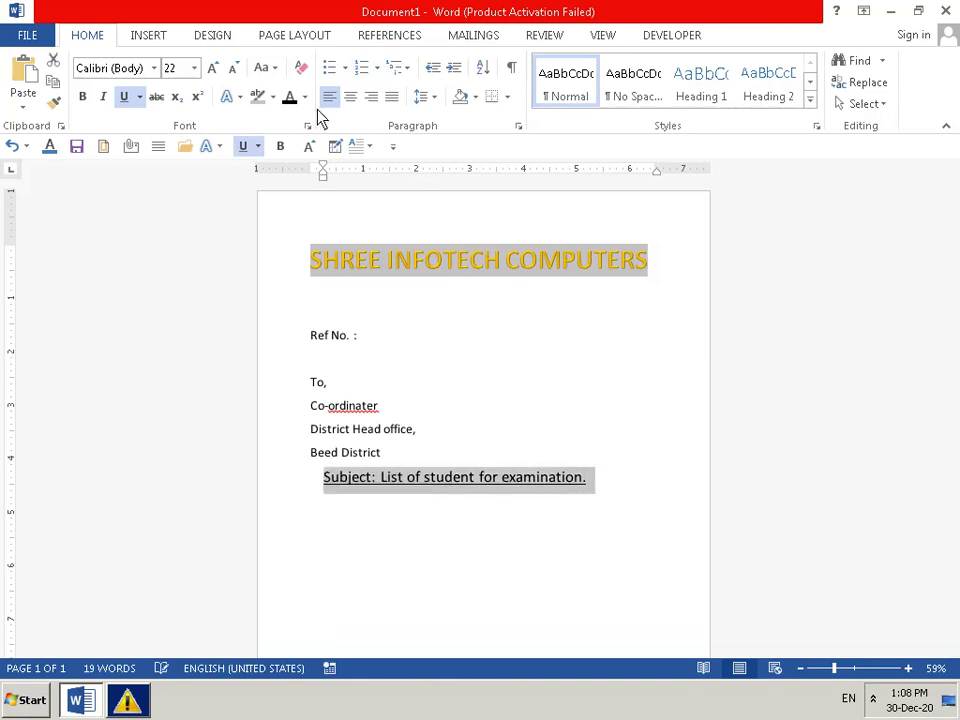
click(352, 97)
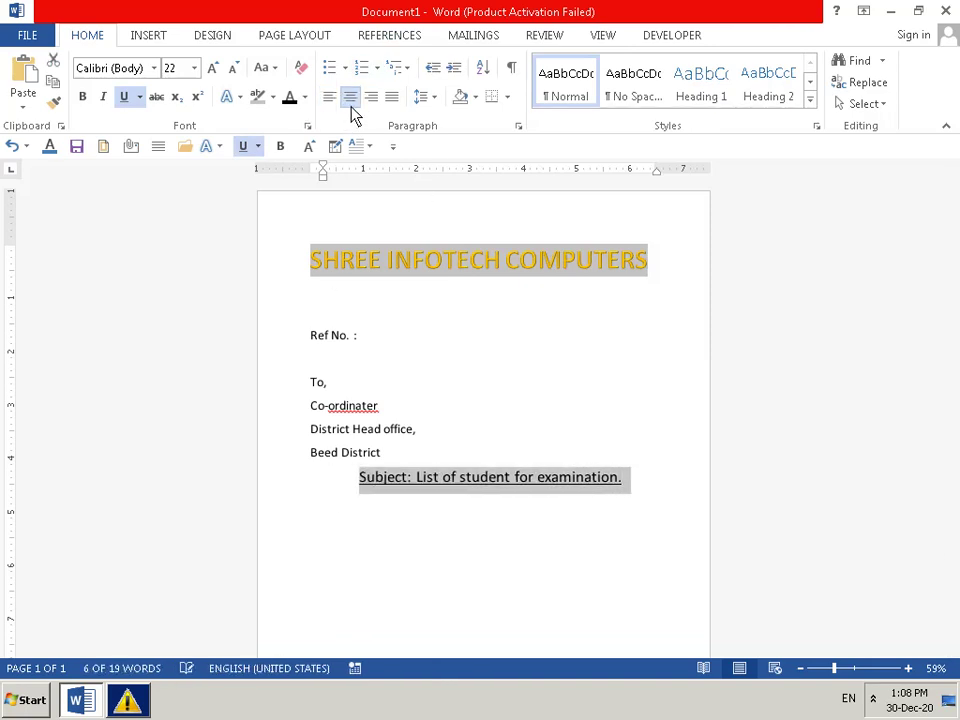
click(639, 527)
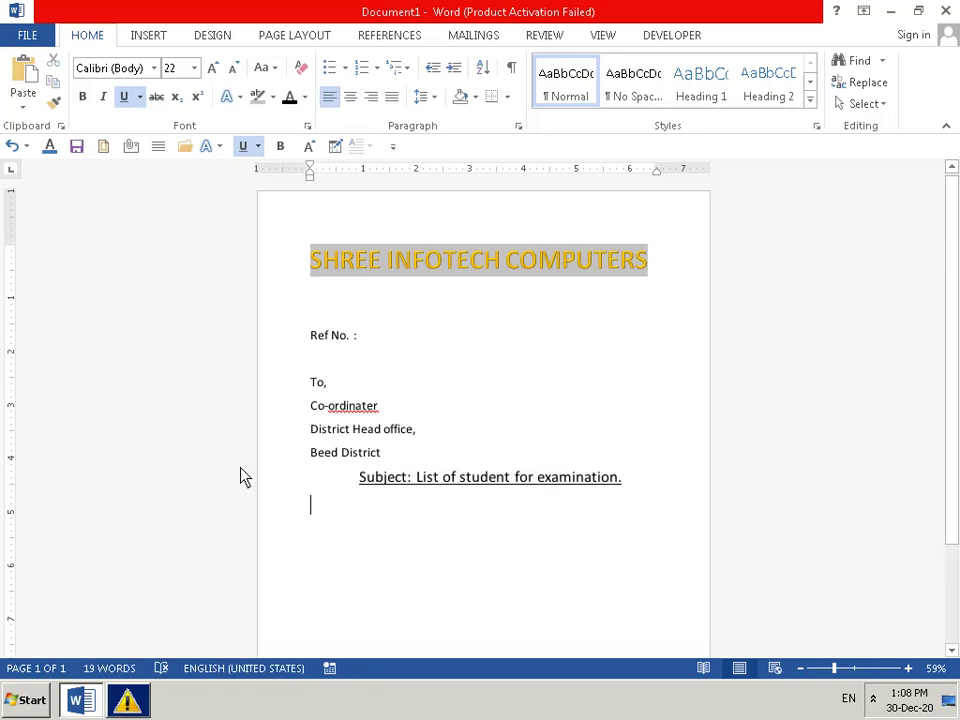
- Type the salutation 'Dear Sir,' without underlining
text(D)
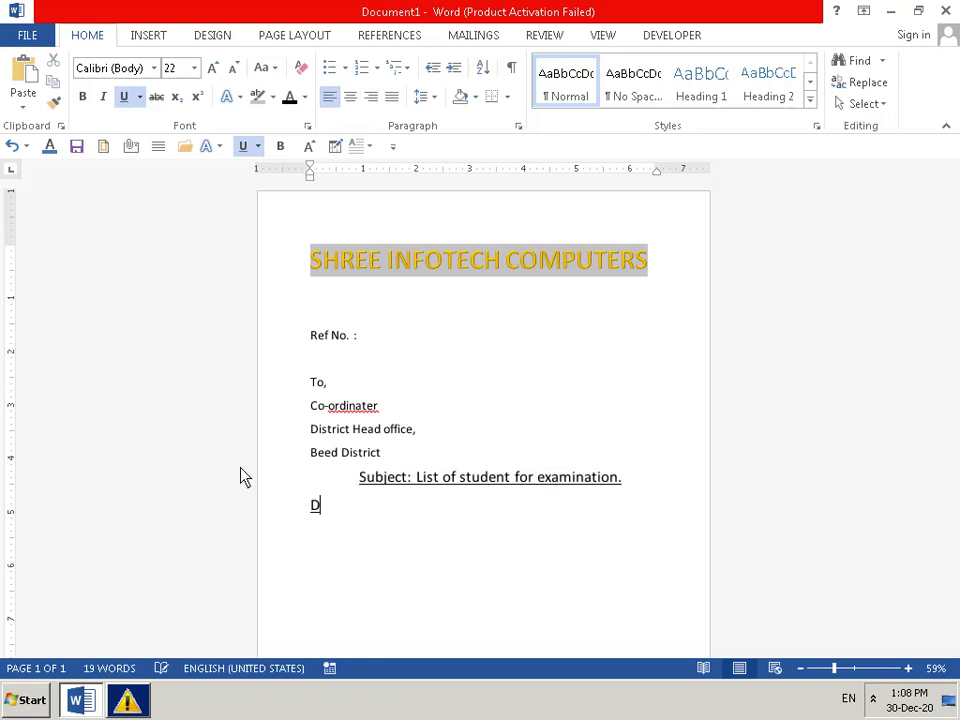
text(ear)
click(123, 97)
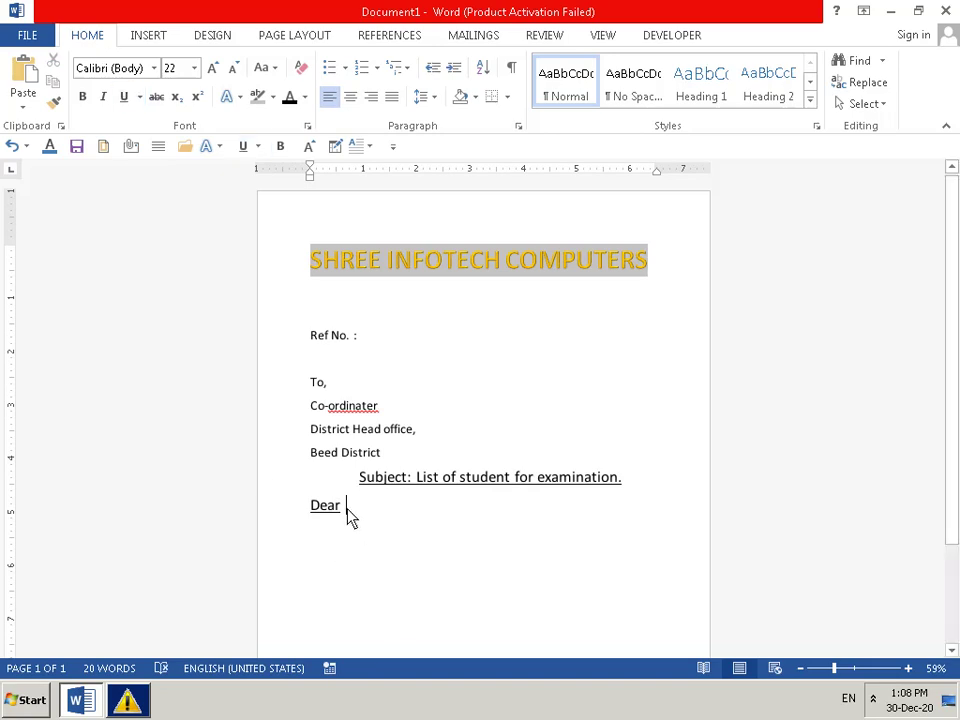
drag(349, 510, 270, 522)
click(123, 97)
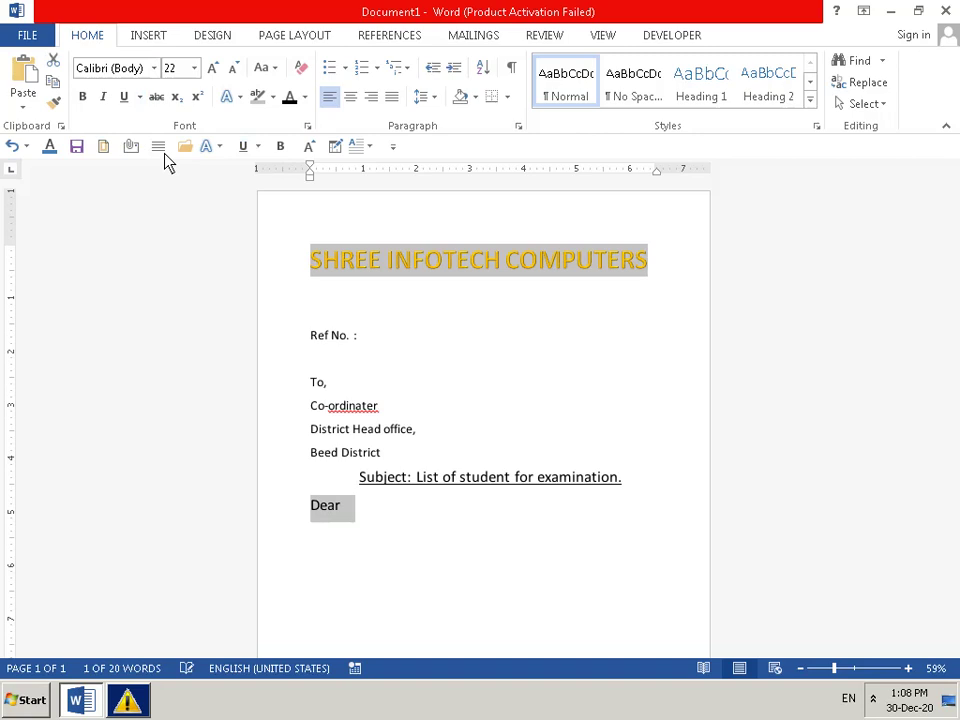
click(437, 538)
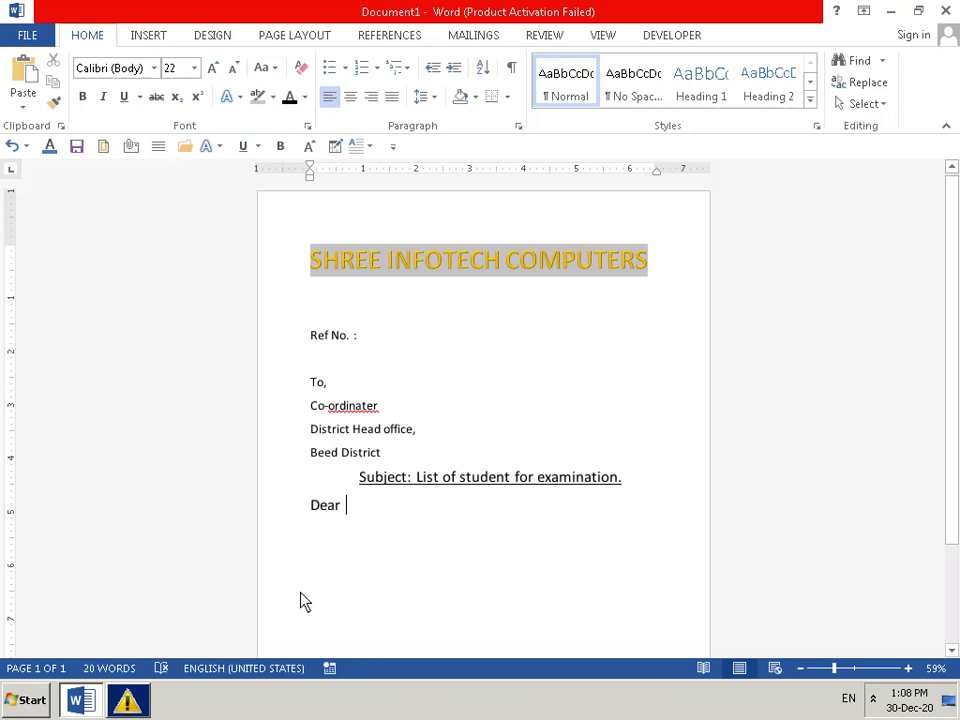
text(Sir)
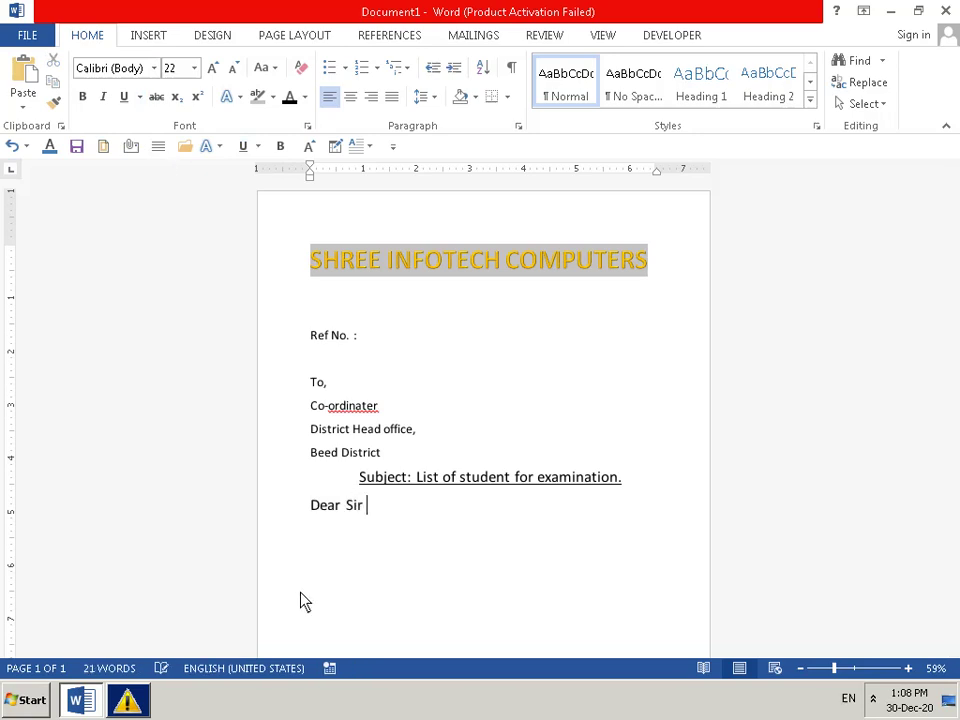
key(BackSpace)
text(,)
- Start an indented body paragraph beginning 'My certer'
key(Return)
key(Tab)
key(Tab)
text(My)
text( ce)
text(rt)
text(er)
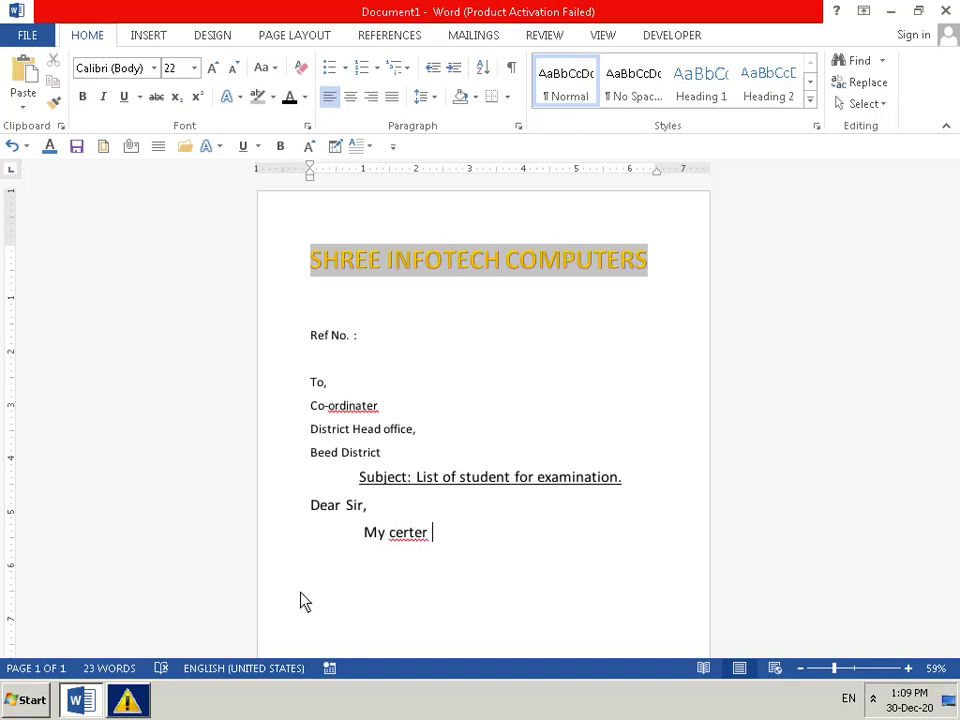
- Extend the body text to 'My certer's 5 student have been completed the CIT course in'
key(BackSpace)
text(<)
key(BackSpace)
text(')
text(s)
text( 5)
text( s)
text(tud)
text(e)
text(nt )
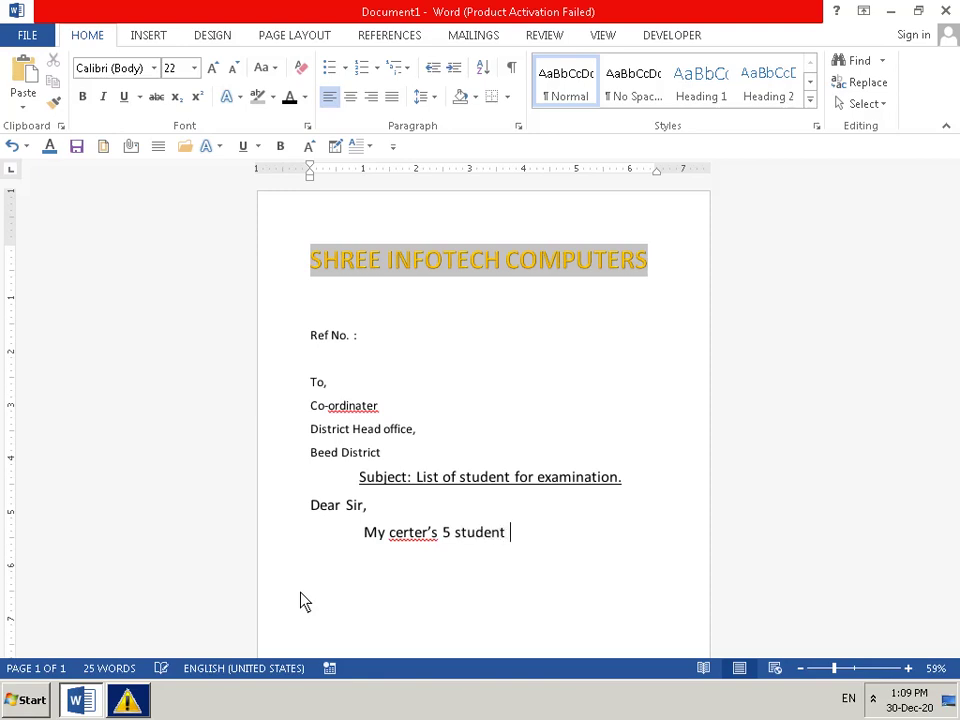
text(h)
text(ave b)
text(ee)
text(n )
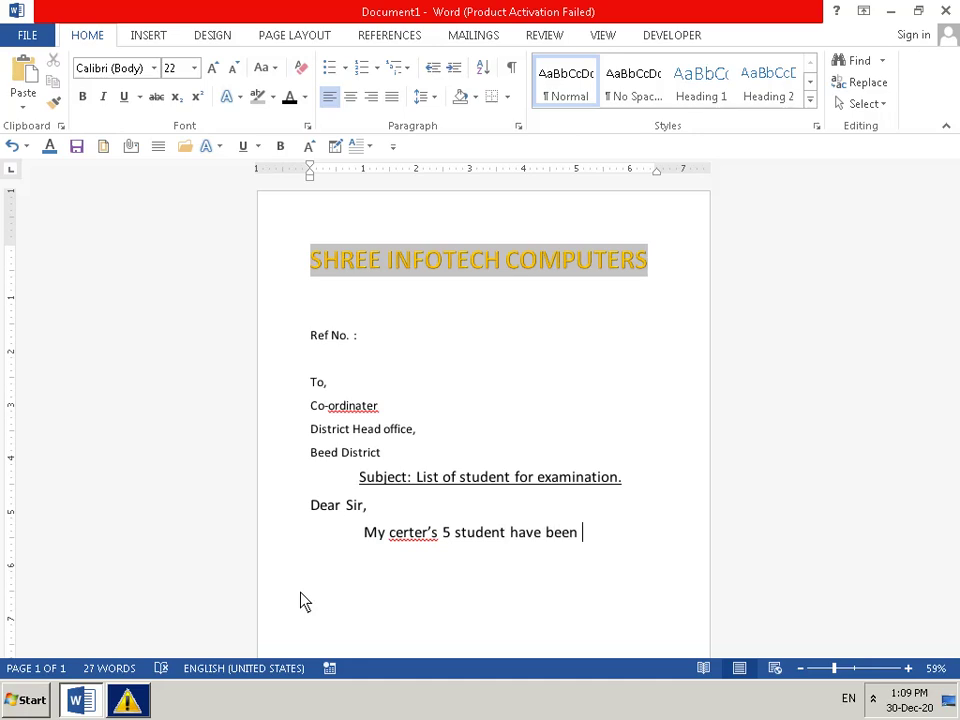
text(comp)
text(le)
text(ted )
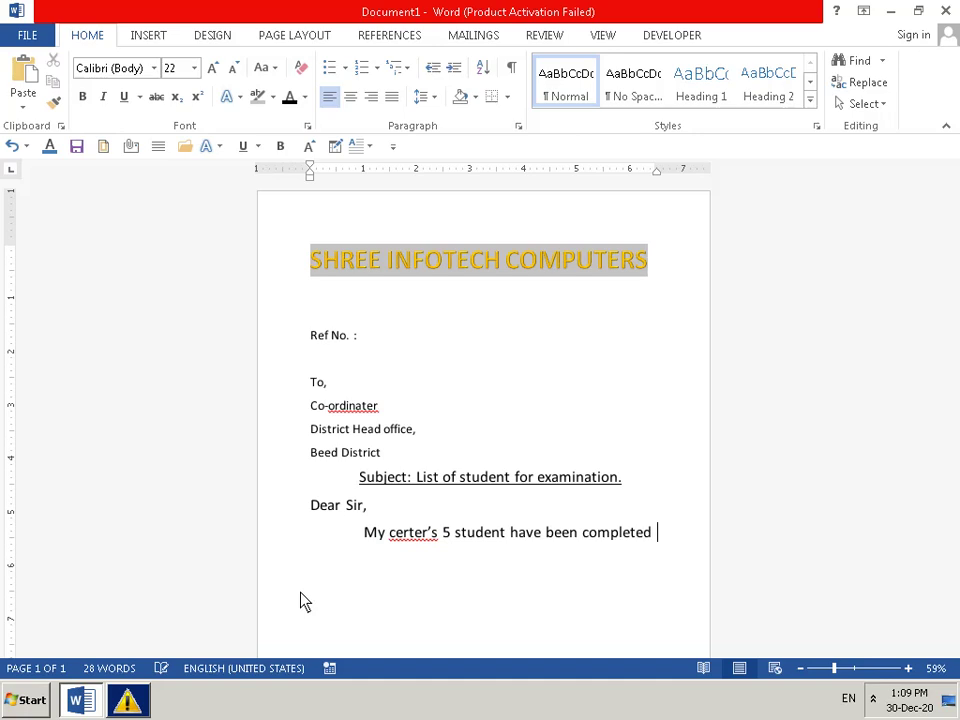
text(t)
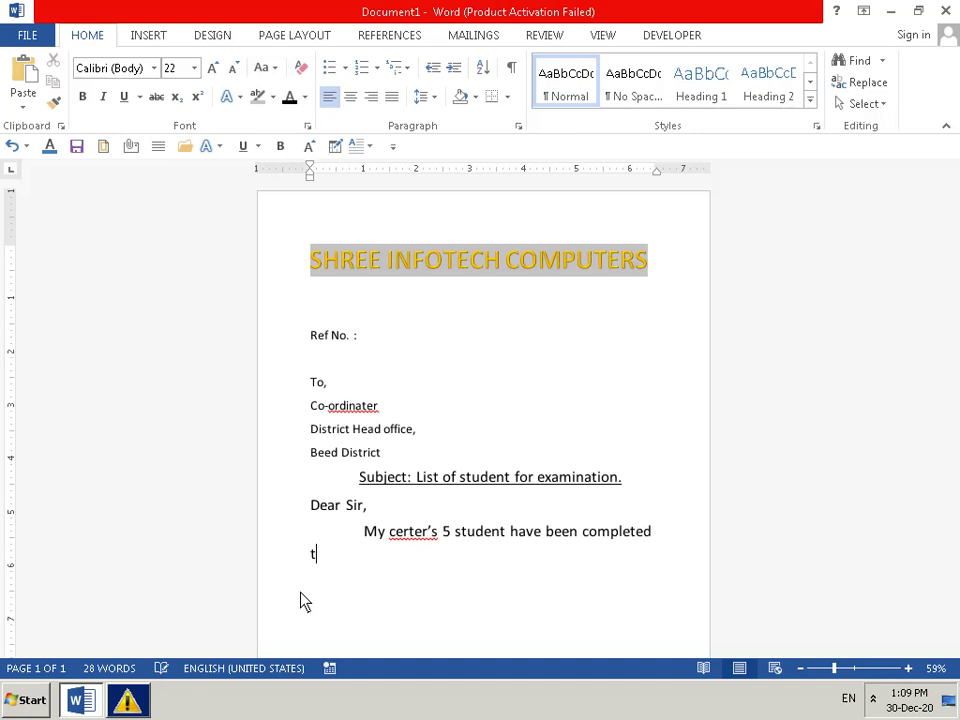
text(he )
text(CI)
text(T )
text(co)
text(urde)
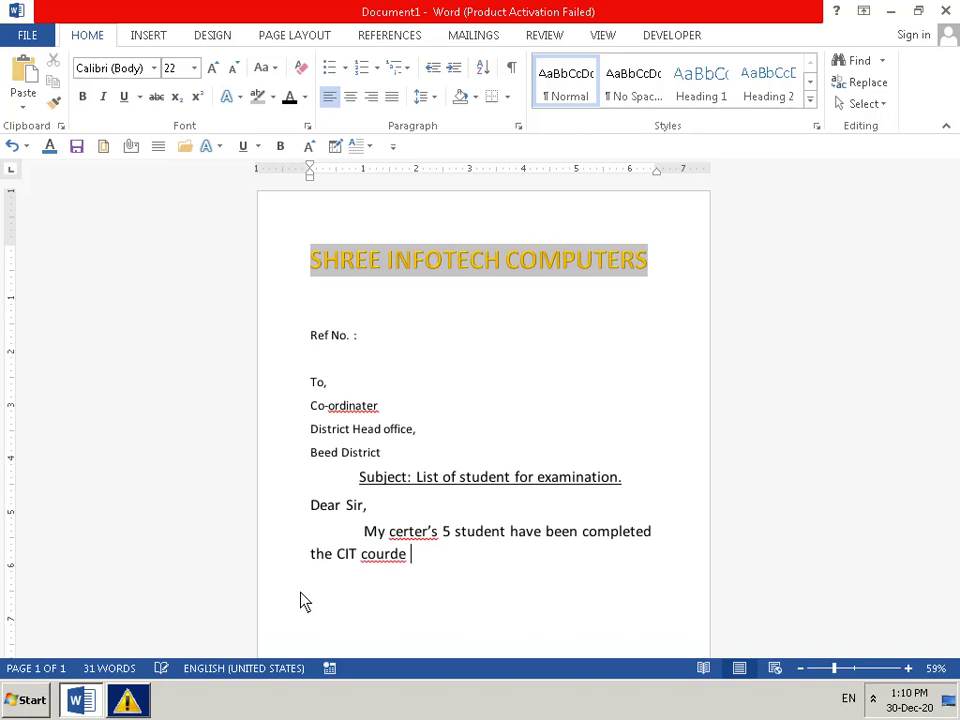
key(BackSpace)
key(BackSpace)
key(BackSpace)
text(se )
text(in tj)
key(BackSpace)
text(h)
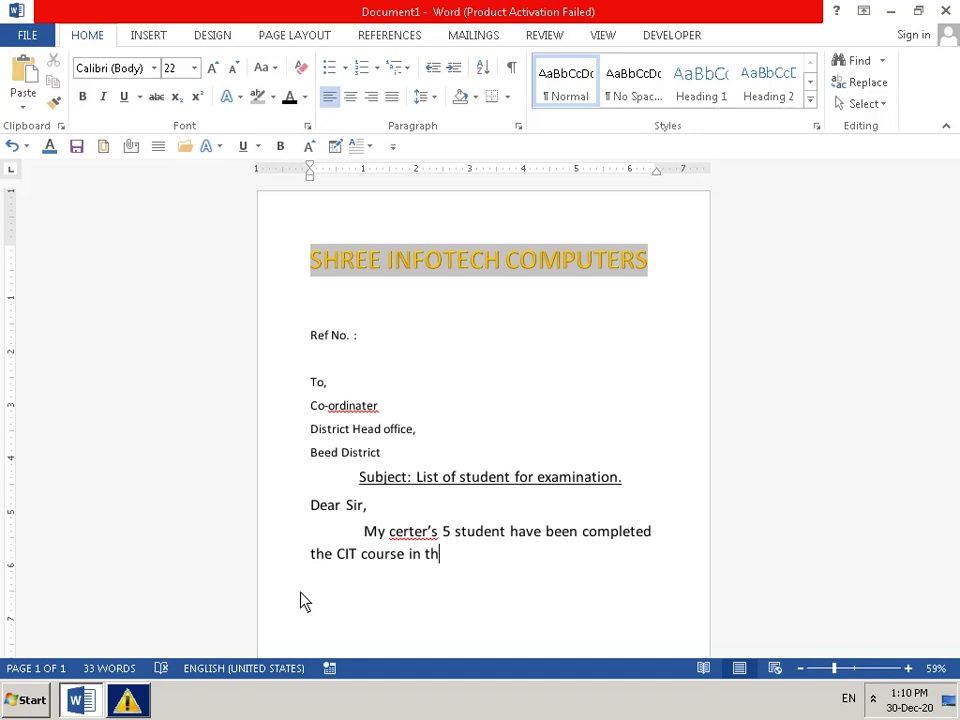
text(r)
key(BackSpace)
key(BackSpace)
text(e)
key(BackSpace)
key(BackSpace)
key(BackSpace)
key(BackSpace)
- Continue the paragraph: 'next month and they are ready for examination. So please plan any date and conduct examination in next month'
text(ne)
text(xt )
text(mon)
text(th )
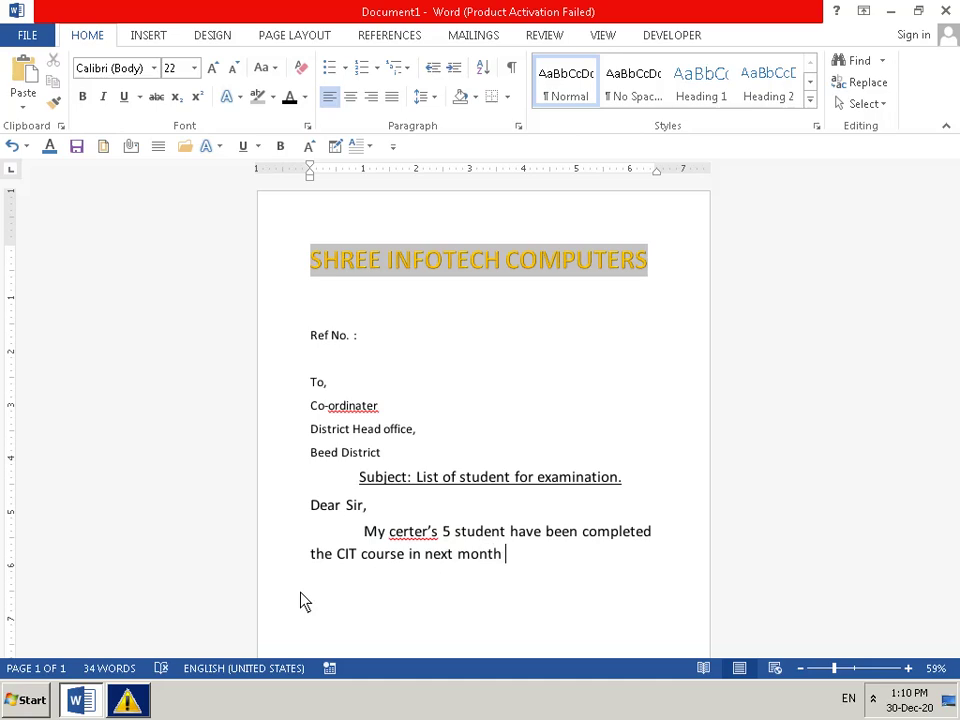
text(and )
text(th)
text(ey )
text(are )
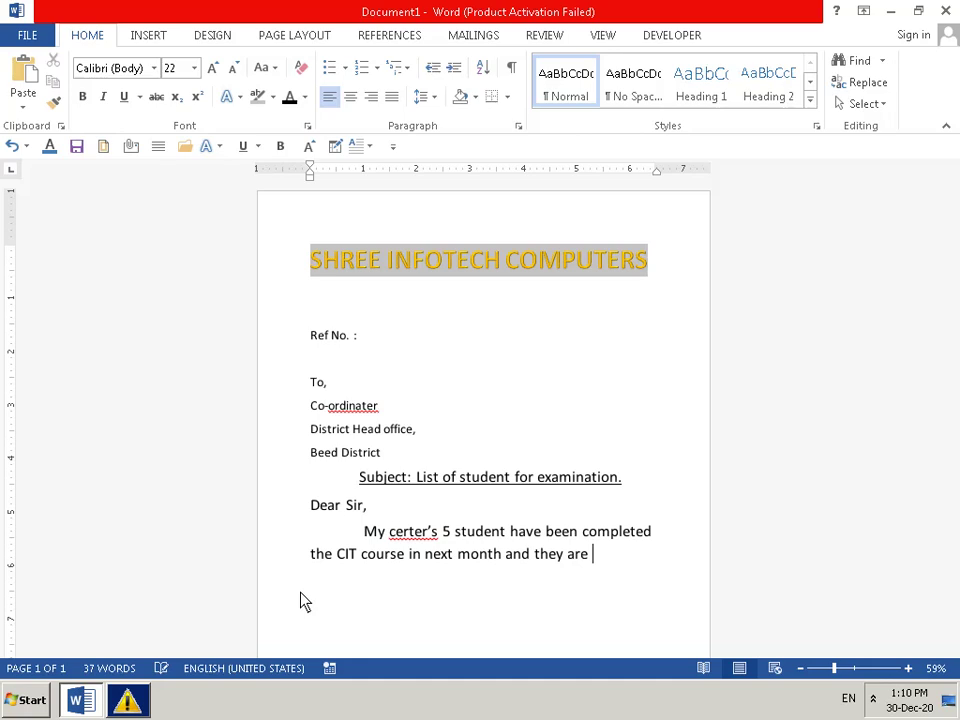
text(rea)
text(dy )
text(for )
text(ex)
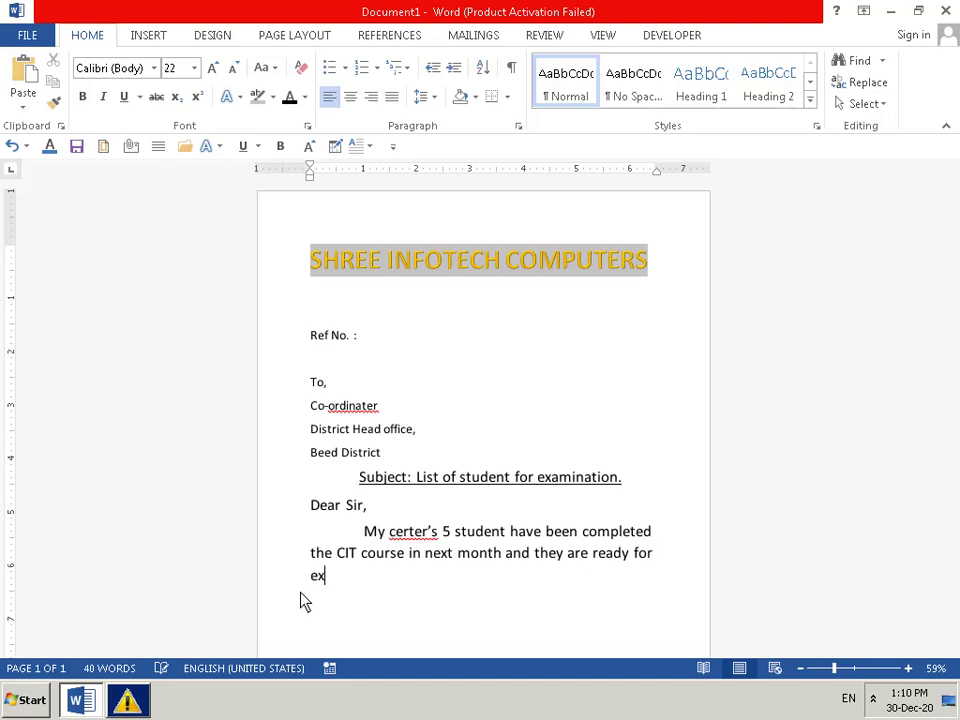
text(amin)
text(ation )
text(in )
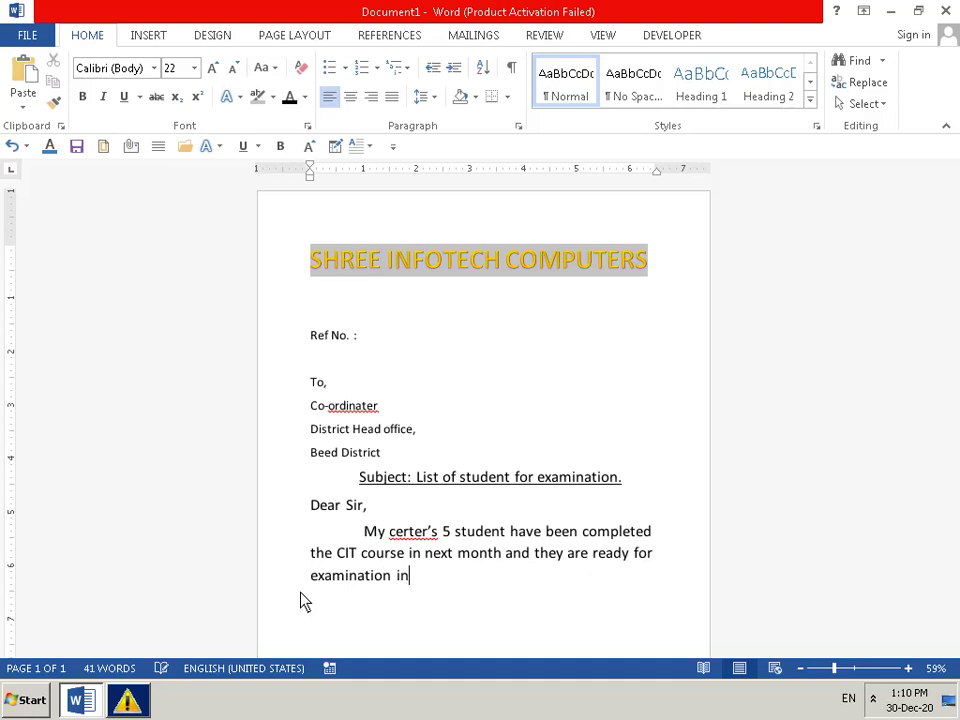
text(t)
text(he)
key(BackSpace)
key(BackSpace)
key(BackSpace)
key(BackSpace)
key(BackSpace)
key(BackSpace)
key(BackSpace)
key(BackSpace)
text(.)
text( So)
text( pl)
text(eas)
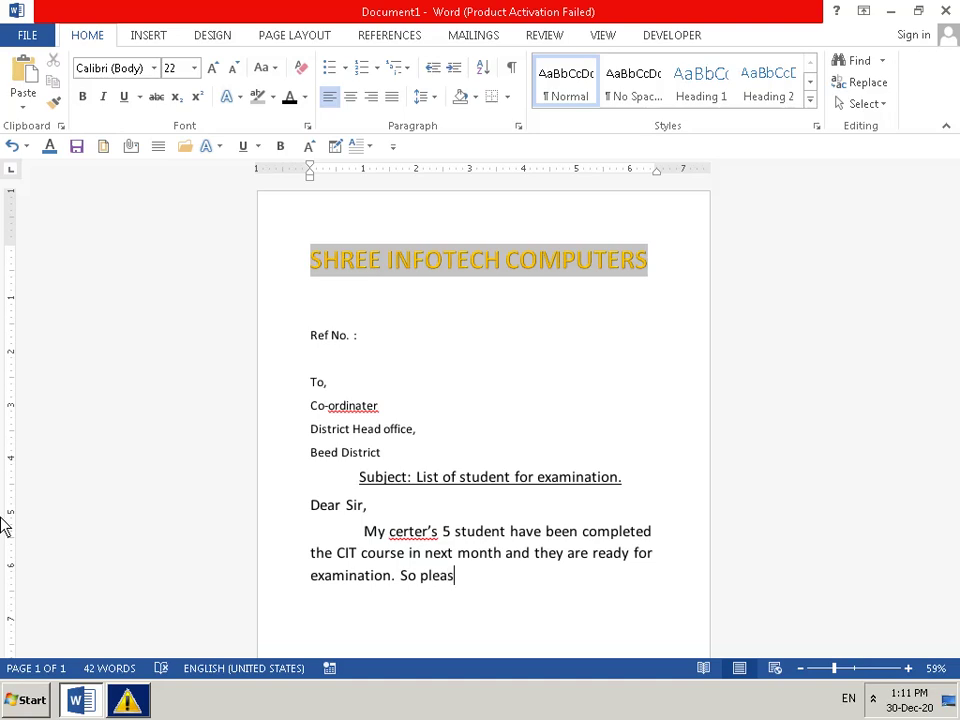
text(e)
text(plane)
key(BackSpace)
key(BackSpace)
text(anyu)
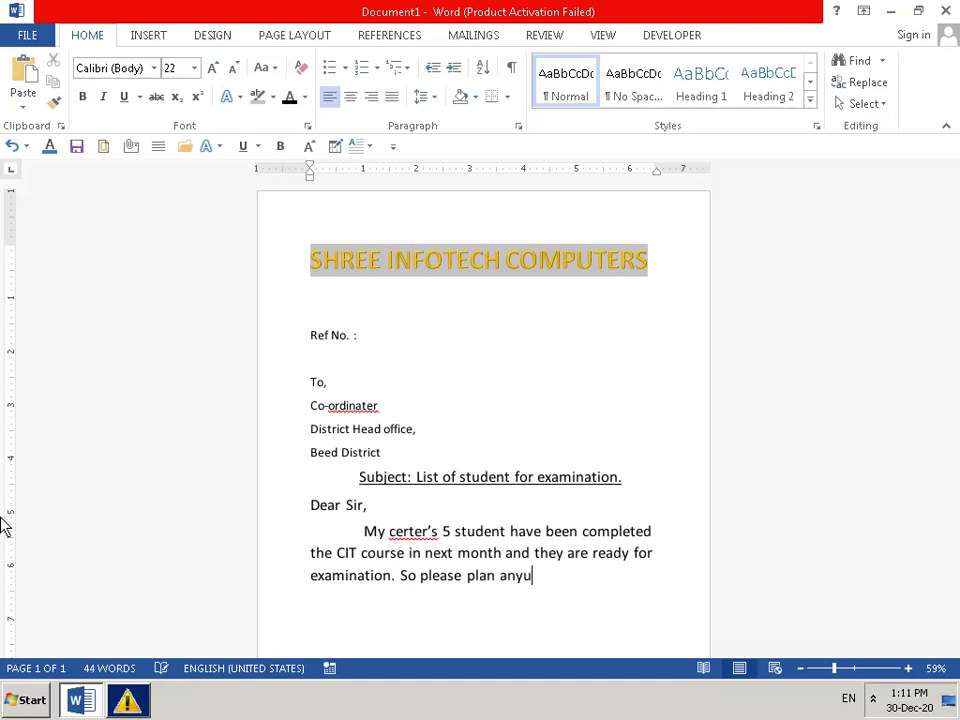
key(BackSpace)
text(da)
text(t)
text(e )
text(and )
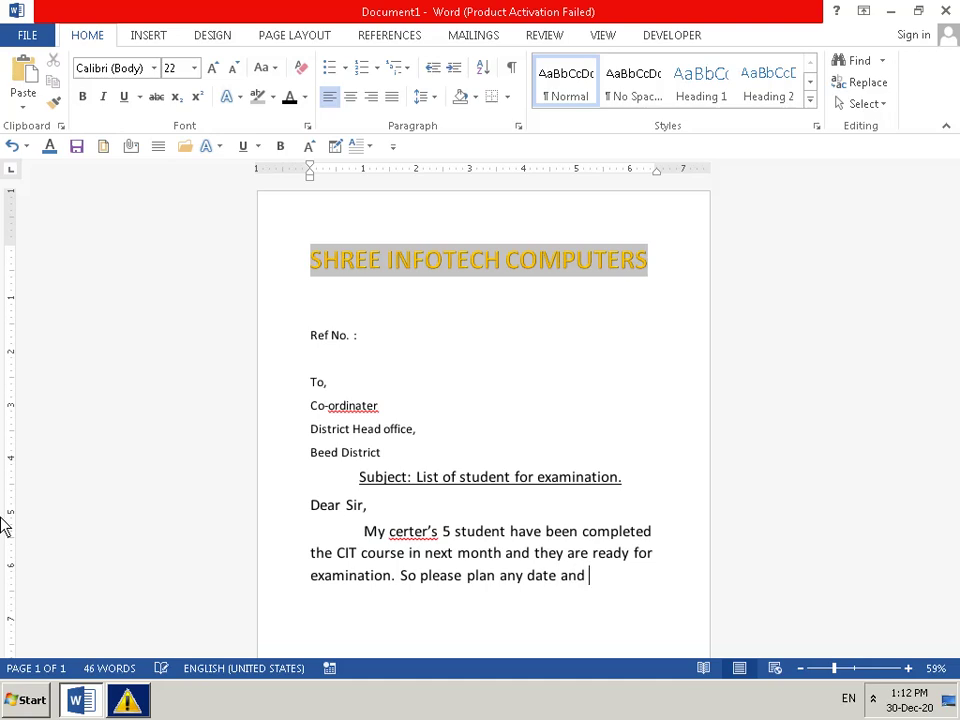
text(co)
text(ndi)
text(tio)
text(n)
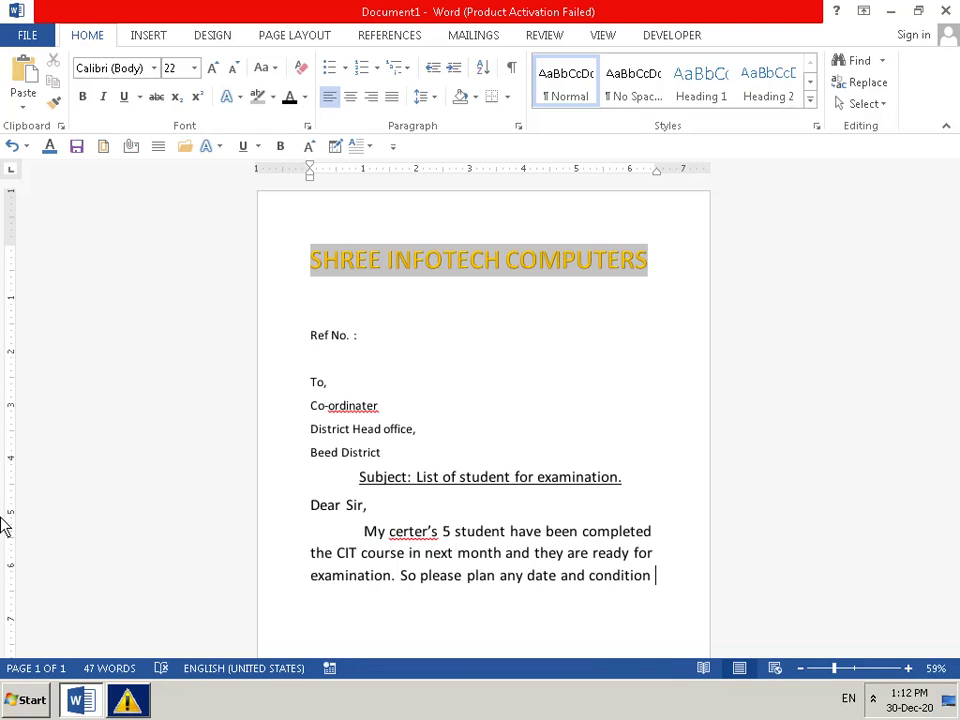
key(BackSpace)
key(BackSpace)
key(BackSpace)
key(BackSpace)
key(BackSpace)
key(BackSpace)
text(u)
text(ct )
text(e)
text(xa)
text(min)
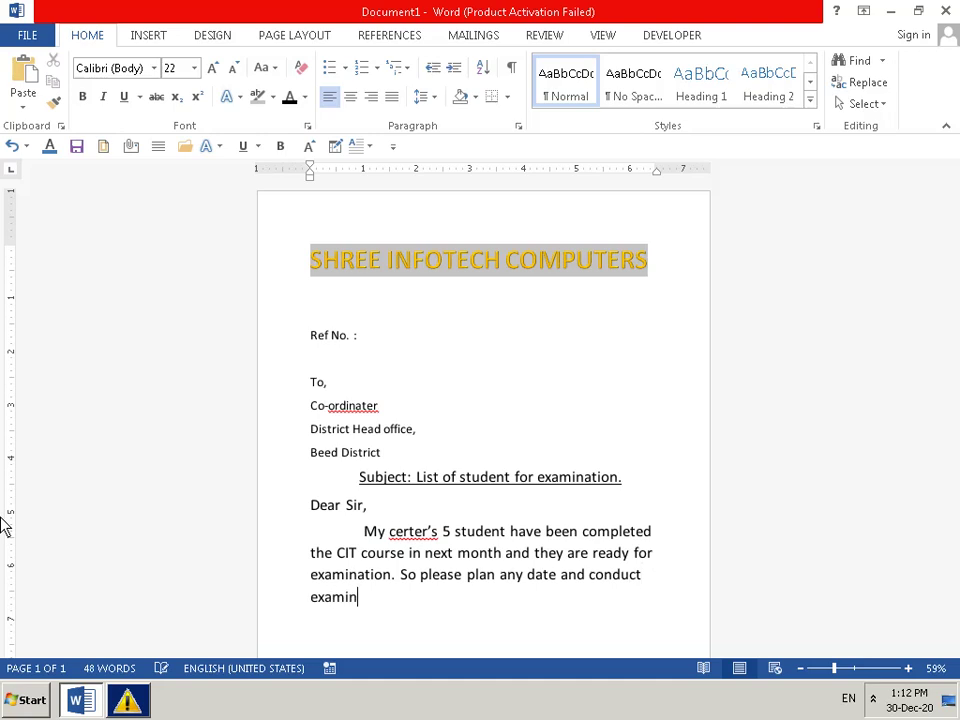
text(ation )
text(in )
text(ne)
text(xt m)
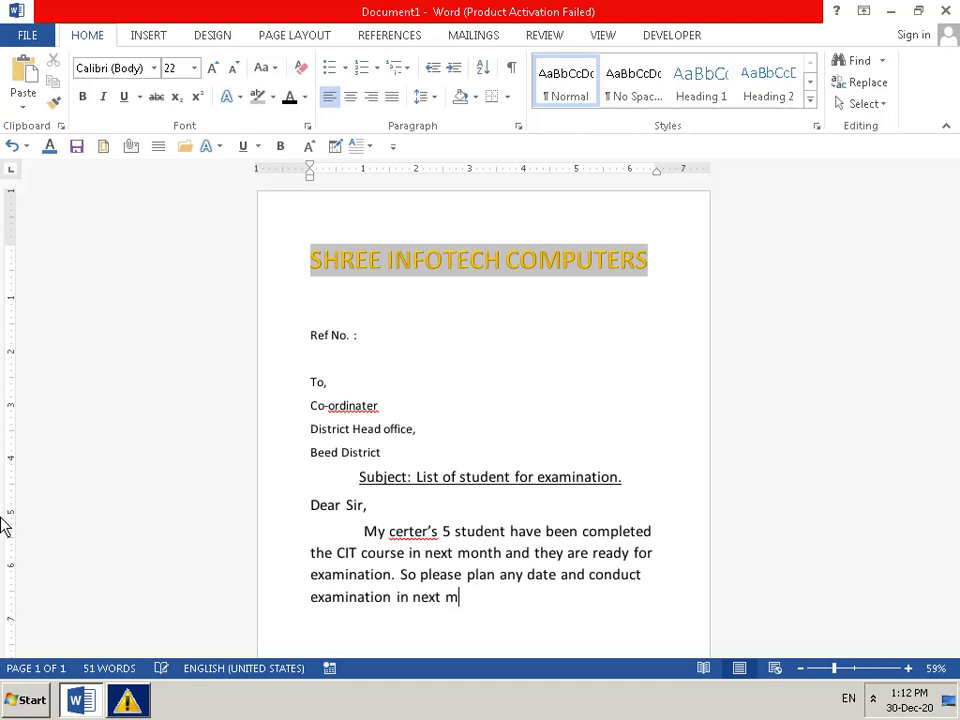
text(onth)
- End the paragraph with 'Following are the student list of CIT' and add a 'Course' line below
key(BackSpace)
text(;)
key(BackSpace)
key(BackSpace)
text(h)
text(. )
text(F)
text(ollo)
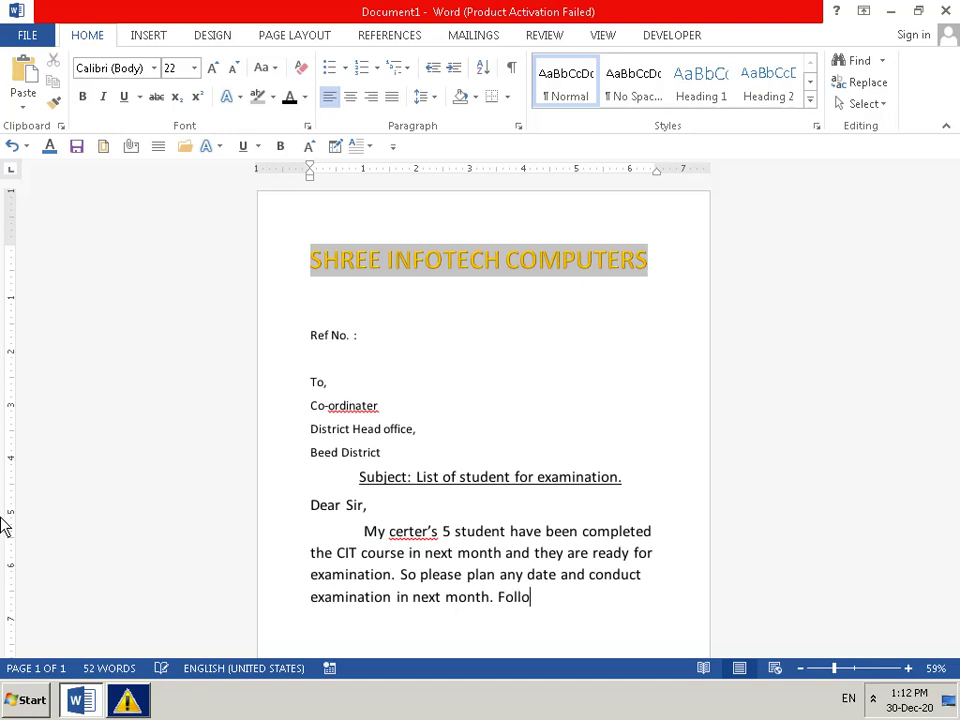
text(win)
text(h )
text(g \\\)
key(BackSpace)
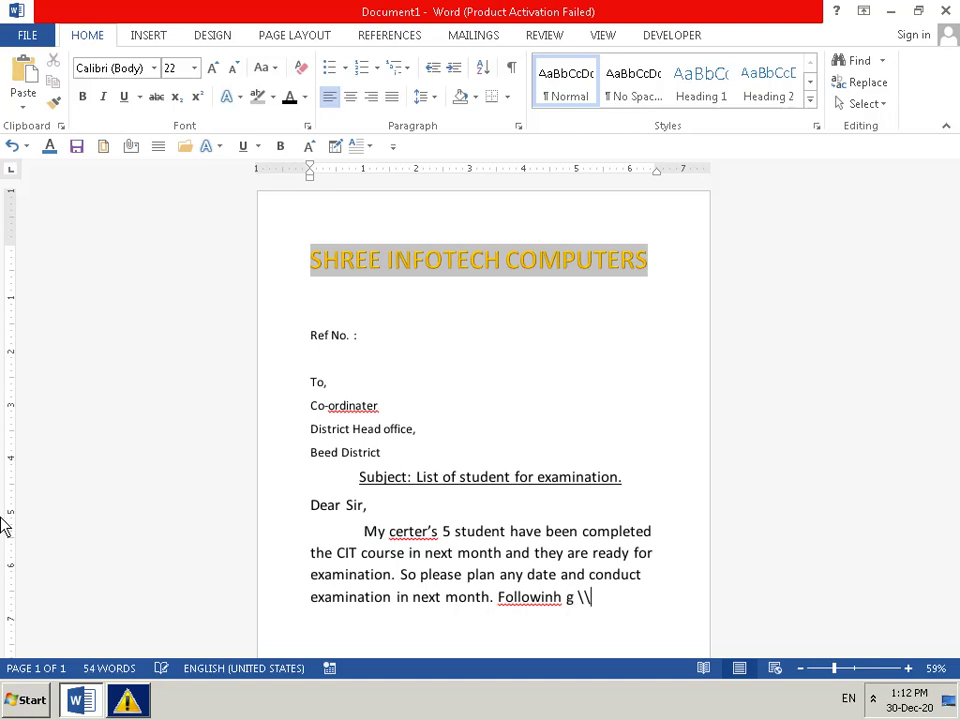
key(BackSpace)
key(BackSpace)
key(BackSpace)
key(BackSpace)
key(BackSpace)
key(BackSpace)
text(g)
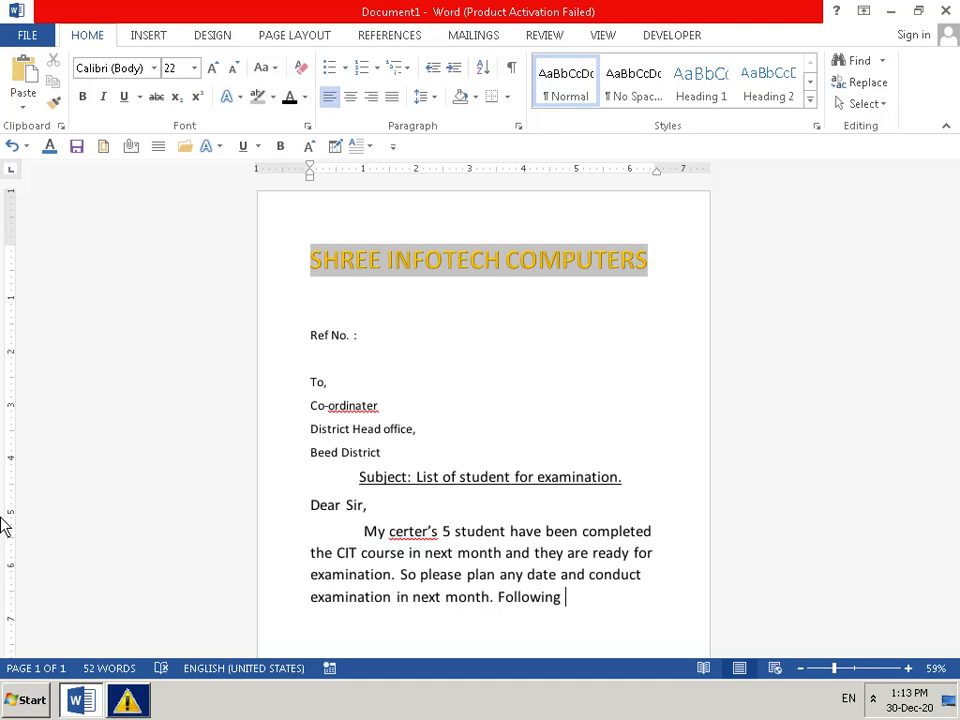
text(are )
text(the )
text(st)
text(ud)
text(en)
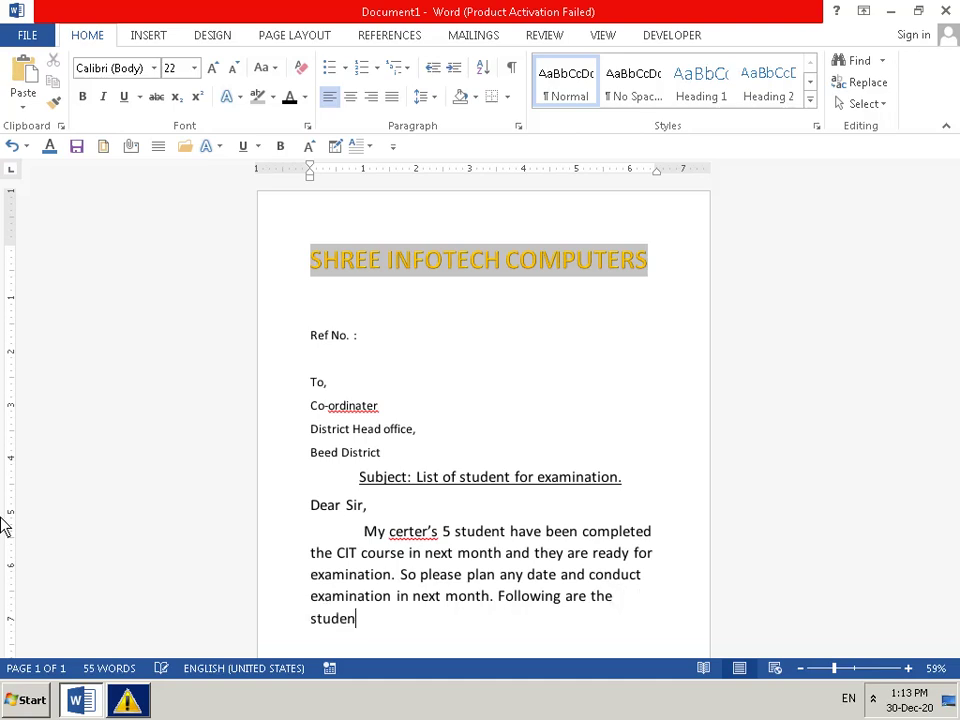
text(t)
text( li)
text(st )
text(of )
text(ci)
key(BackSpace)
key(BackSpace)
text(CIT)
key(Return)
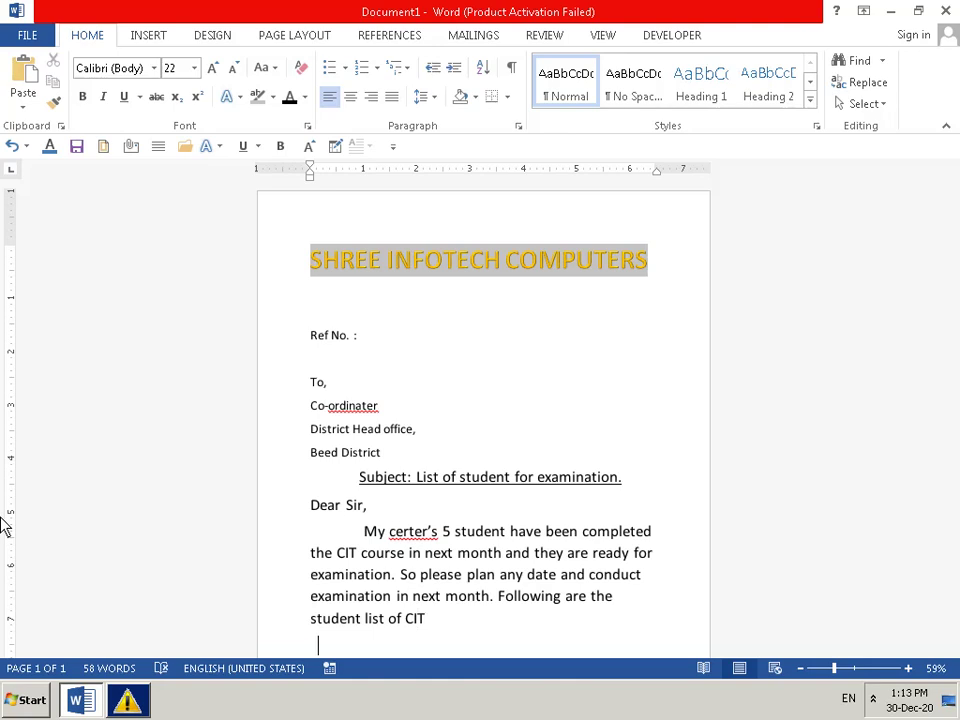
text(Cou)
text(rs)
text(e)
- Add an empty line below 'Course' and open the Table grid on the INSERT tab
scroll(398, 34, down, 1)
scroll(398, 34, down, 5)
scroll(640, 390, down, 3)
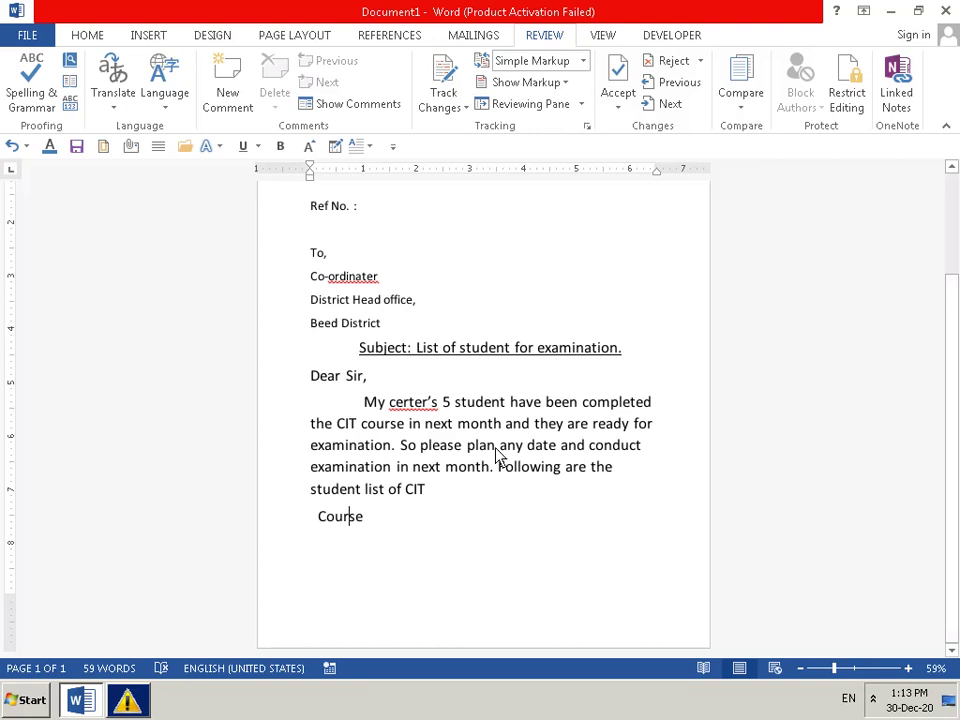
key(Return)
click(86, 35)
click(140, 36)
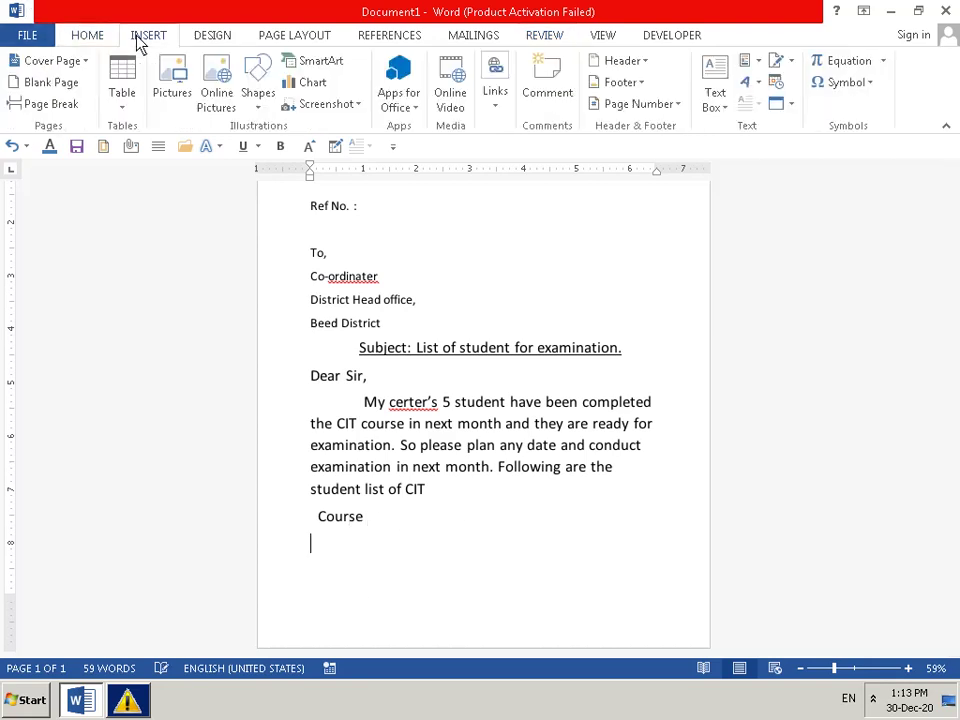
click(122, 85)
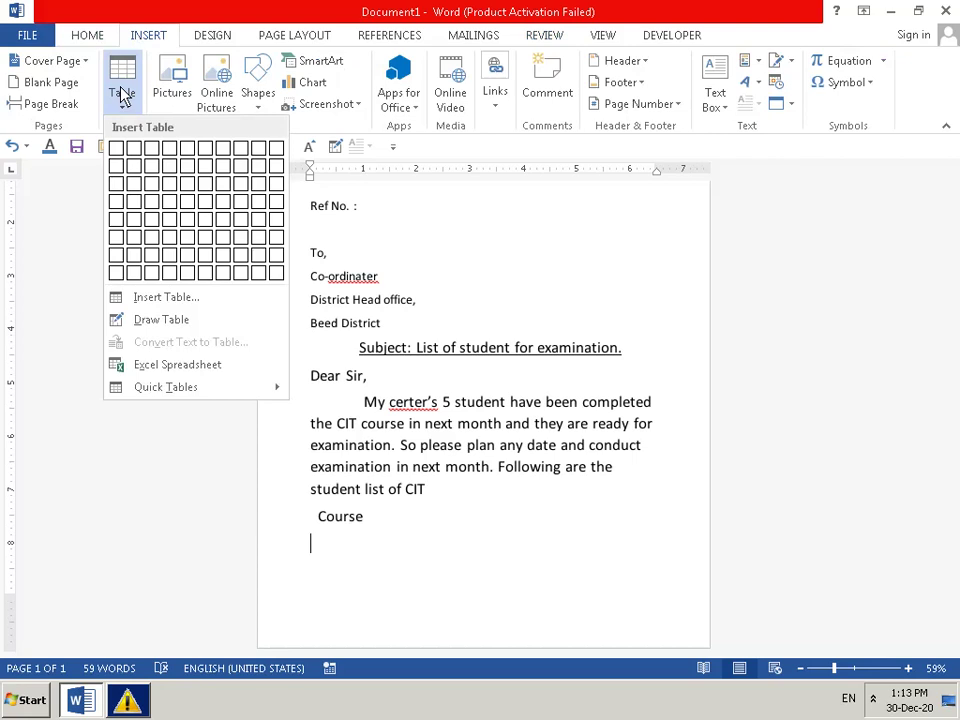
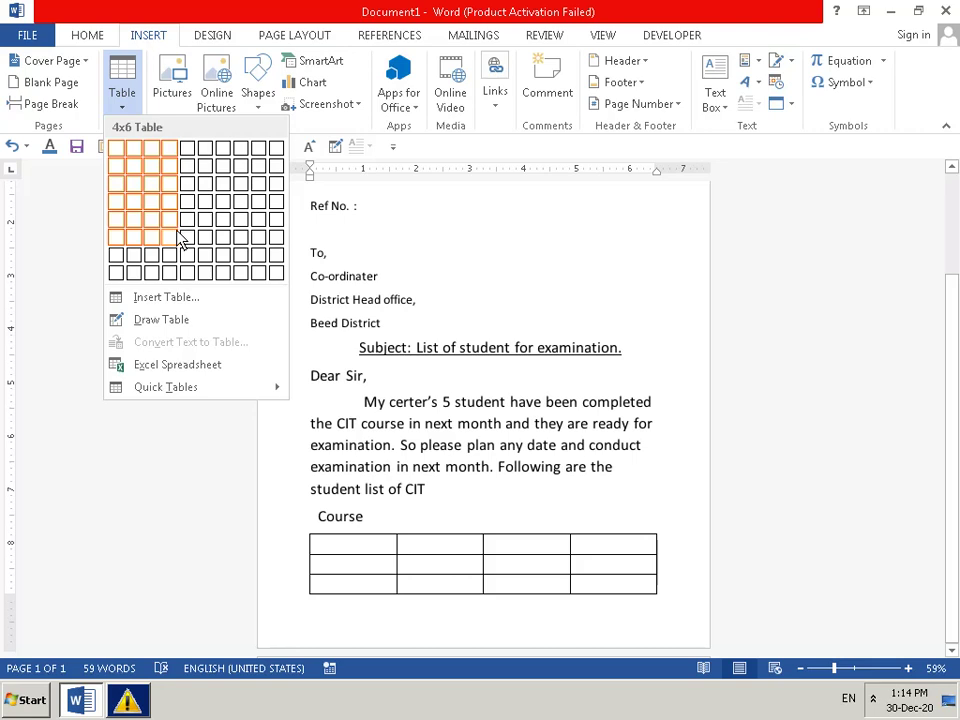
- Insert a four-column, six-row table below the Course line
click(180, 240)
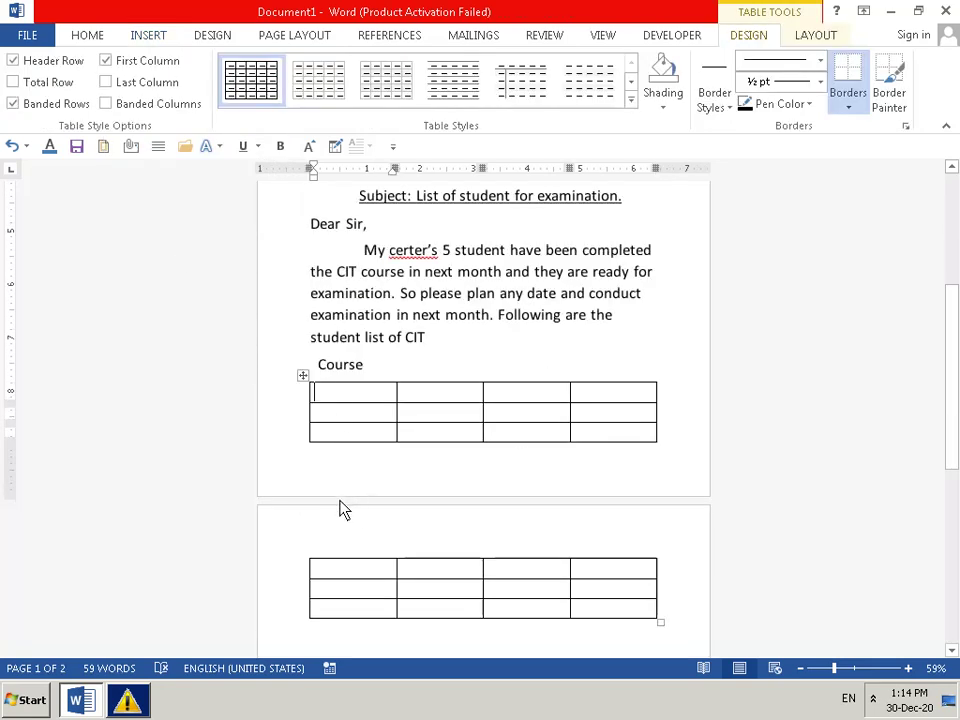
key(Down)
key(Down)
key(shift+Down)
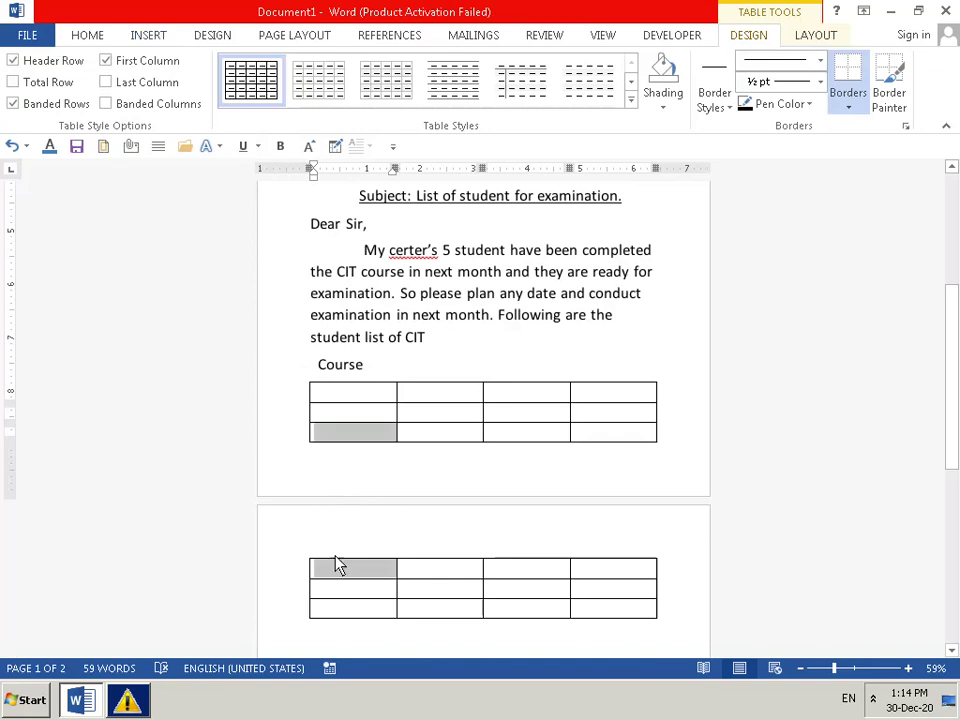
click(720, 602)
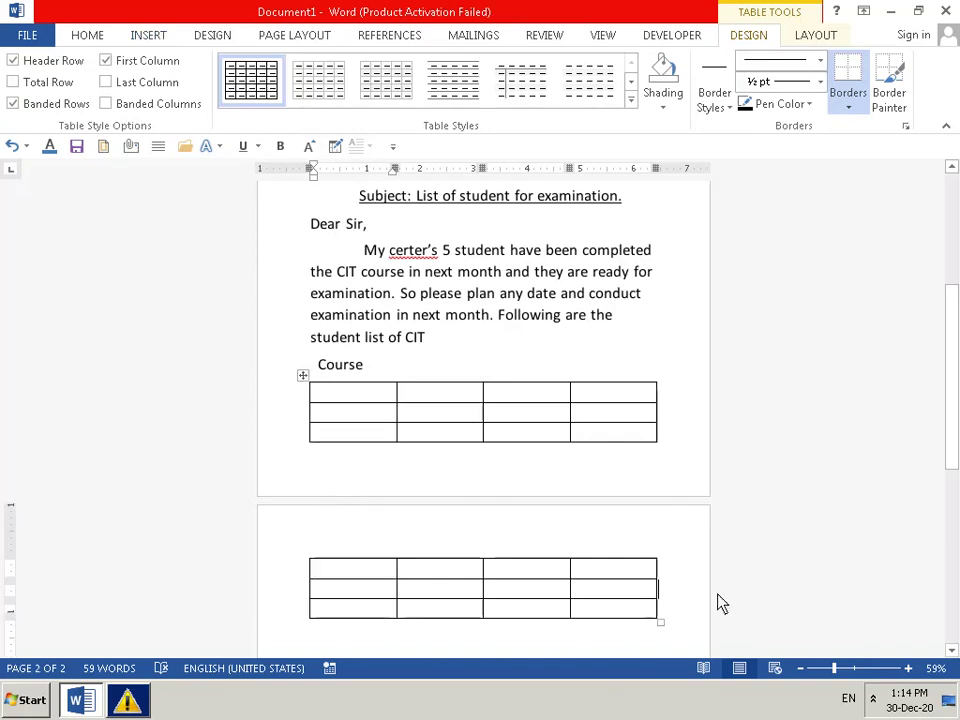
key(shift+Right)
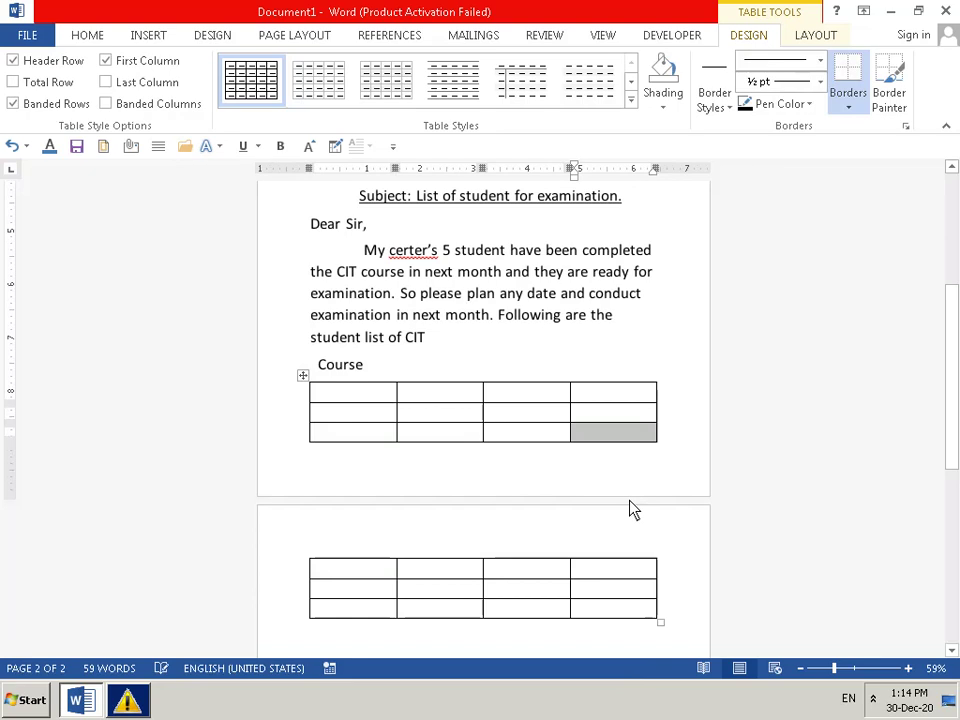
key(F2)
key(Return)
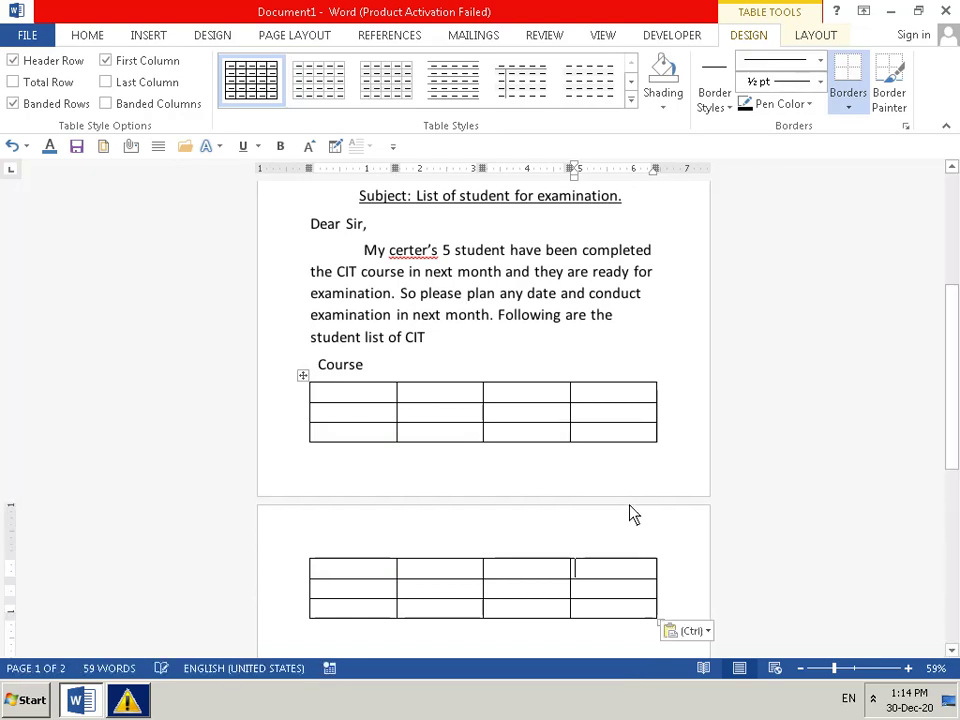
- Move the cursor back to the table's first cell
key(Up)
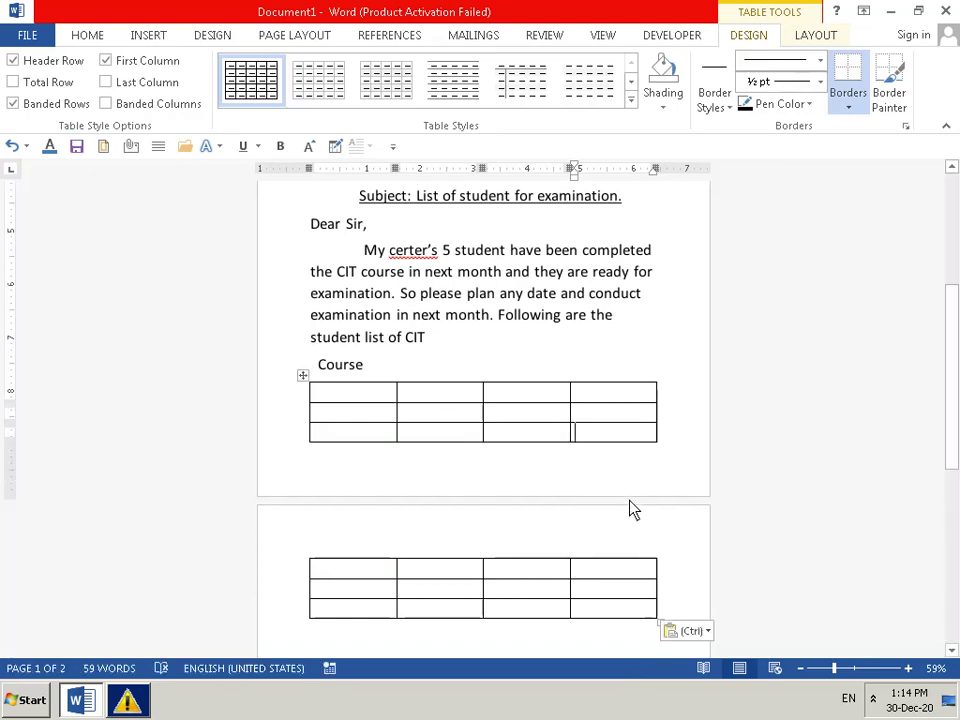
key(Down)
key(Down)
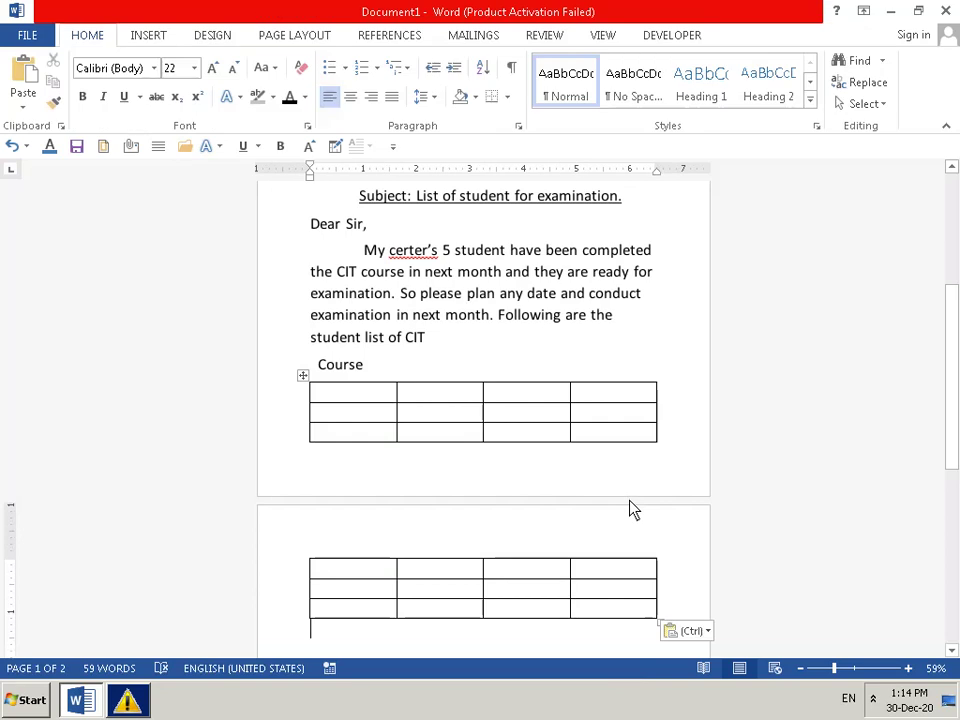
key(Up)
key(Up)
key(Up)
key(Up)
key(Up)
key(Up)
key(Down)
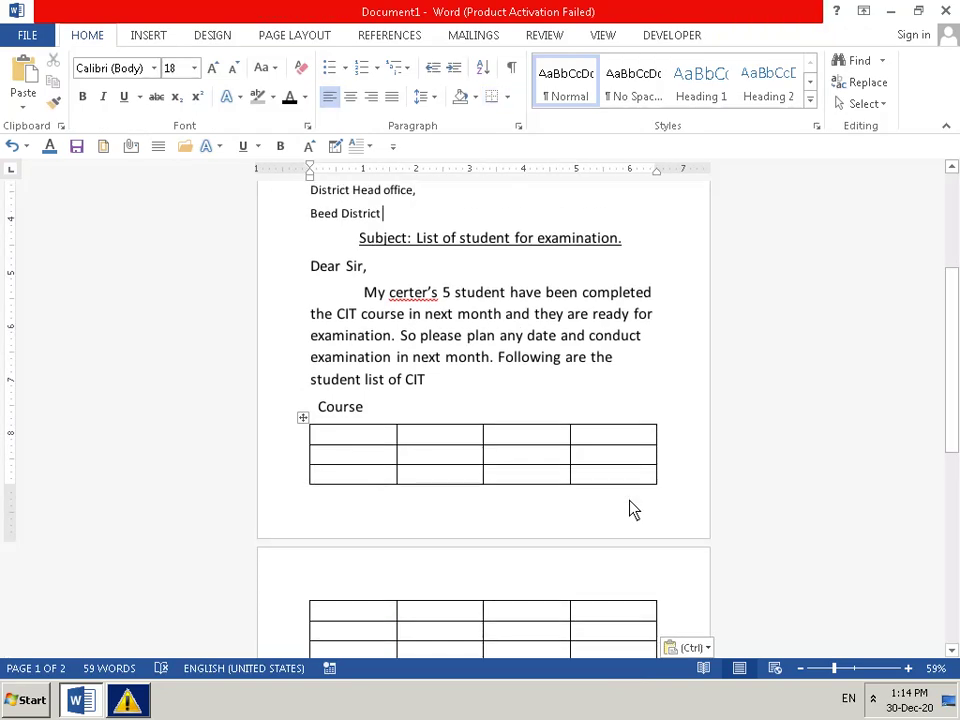
key(Down)
key(Down)
key(Down)
key(Down)
key(Down)
key(Down)
key(Left)
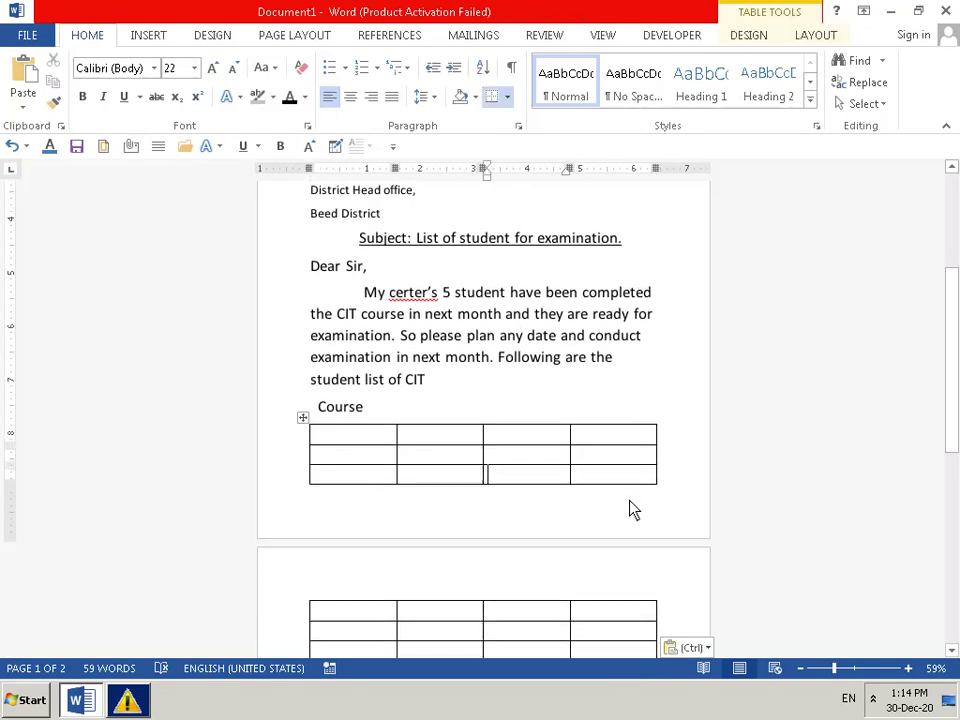
key(Up)
key(Left)
key(Left)
key(Up)
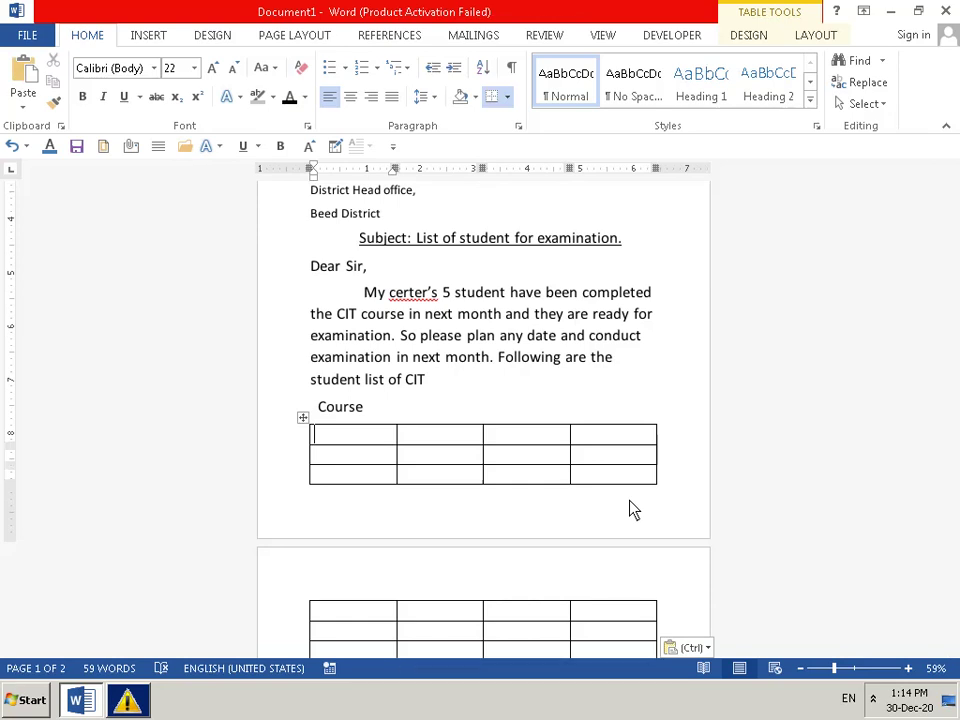
- Enter Sr.No and Reg. No in the first two header cells
text(S)
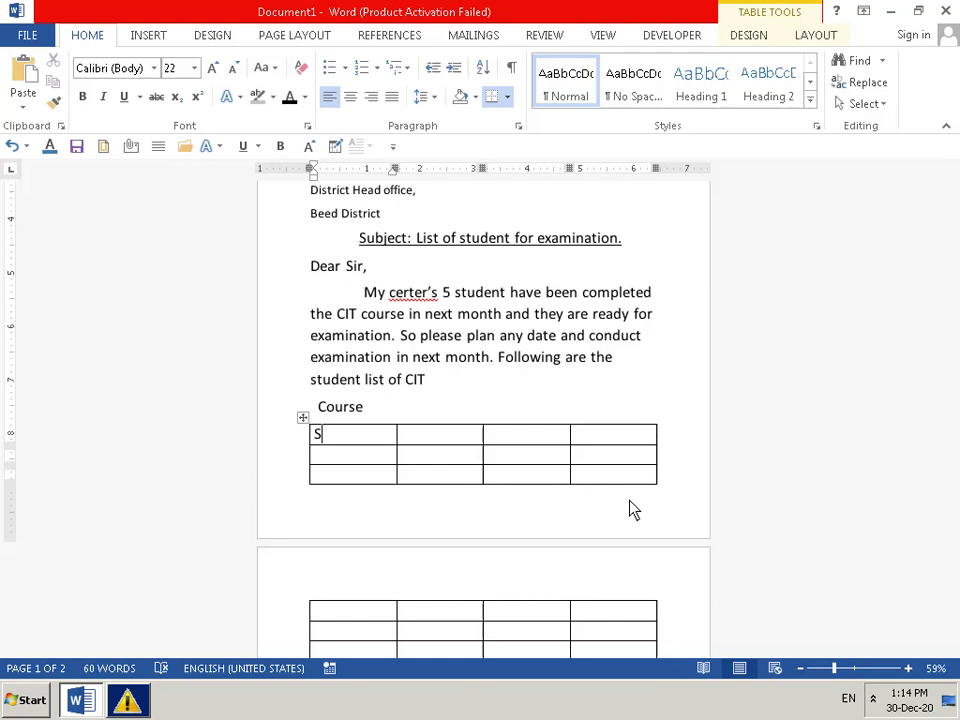
text(r.)
text(No)
key(Tab)
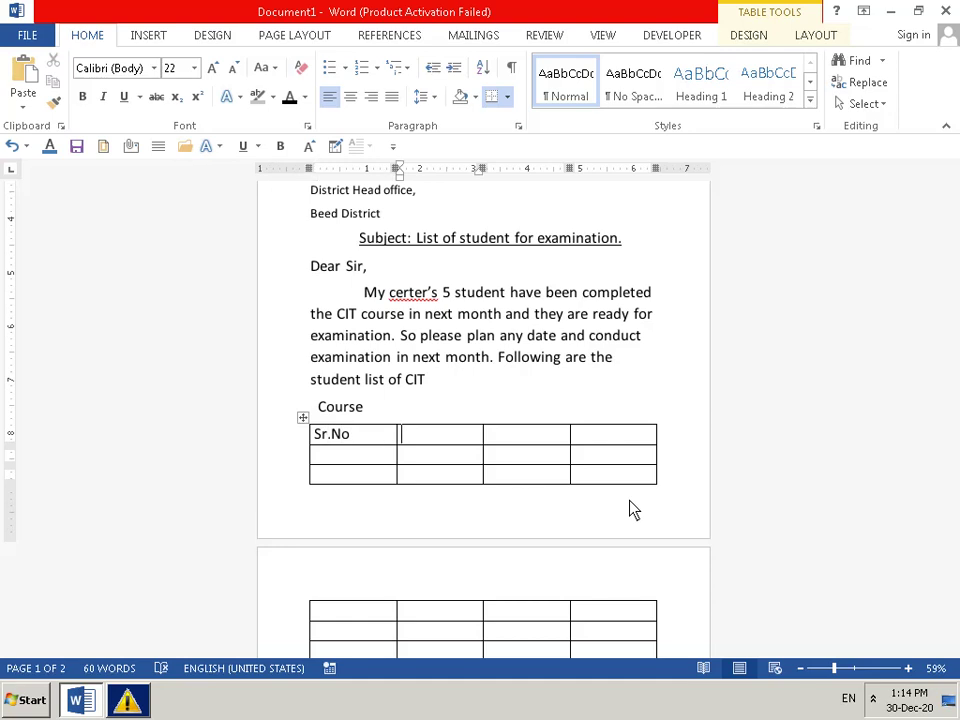
text(R)
text(eg)
text(.)
text(No)
key(Tab)
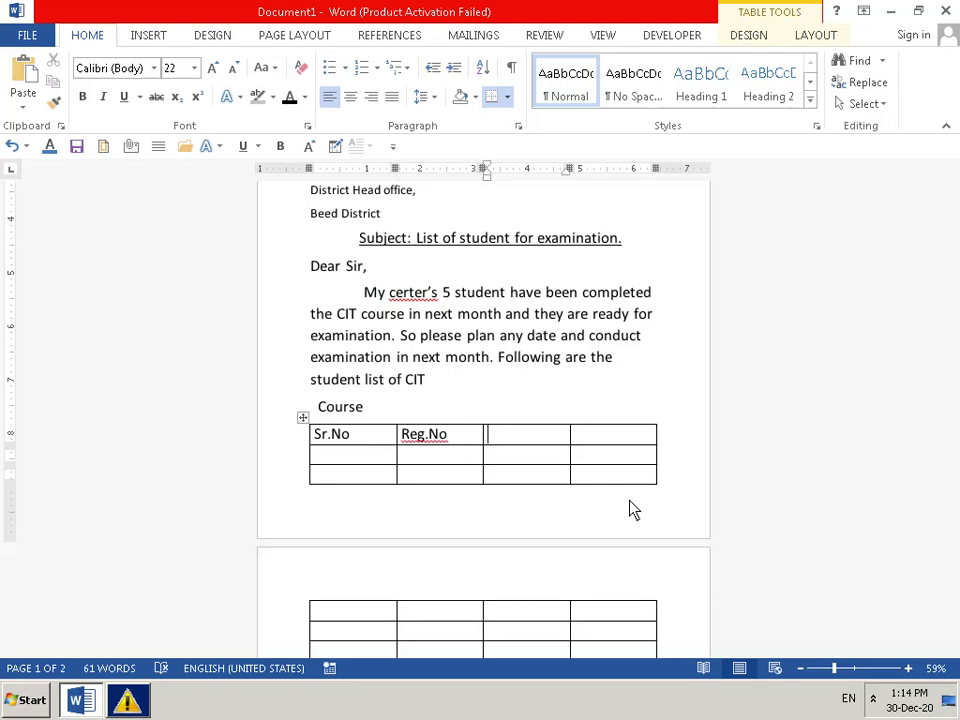
key(Left)
click(430, 436)
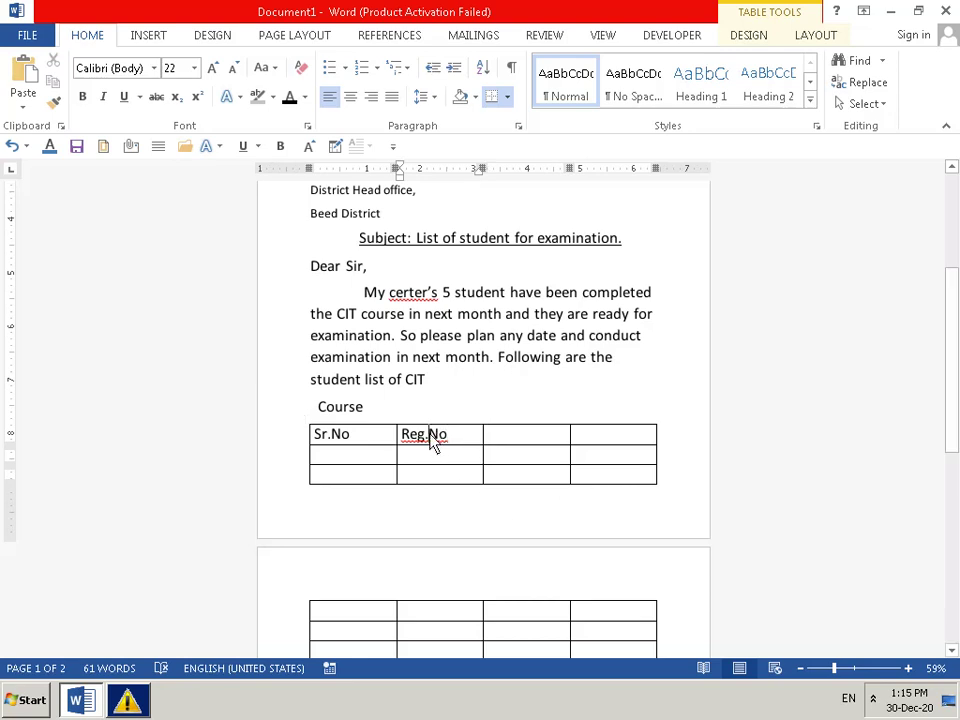
click(501, 441)
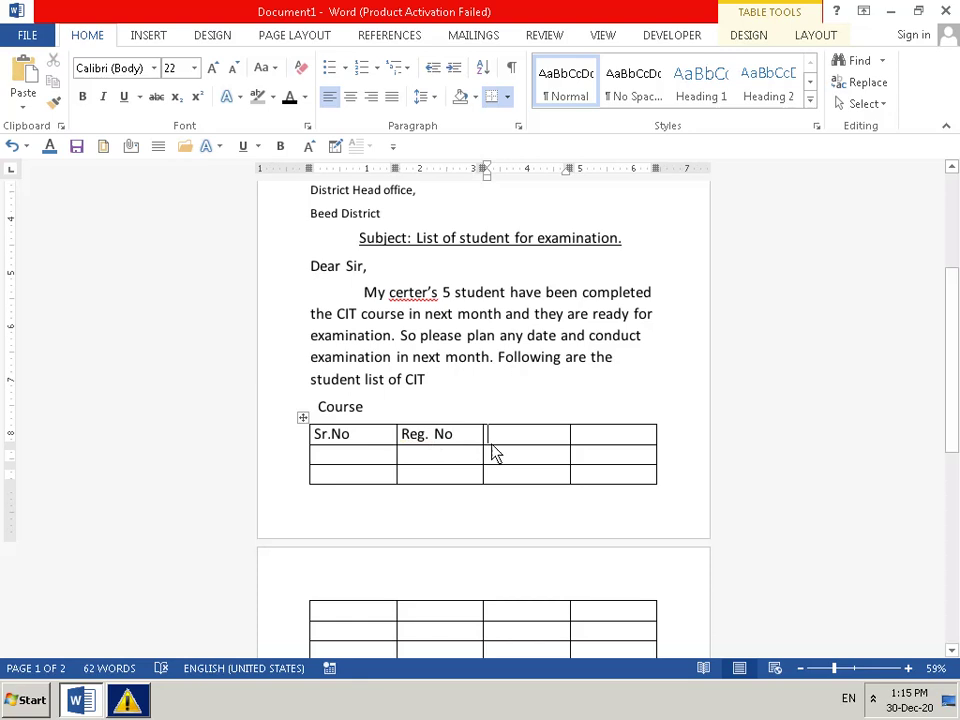
- Enter Student Name and Course in the last two header cells, correcting typos
text(S)
text(tu)
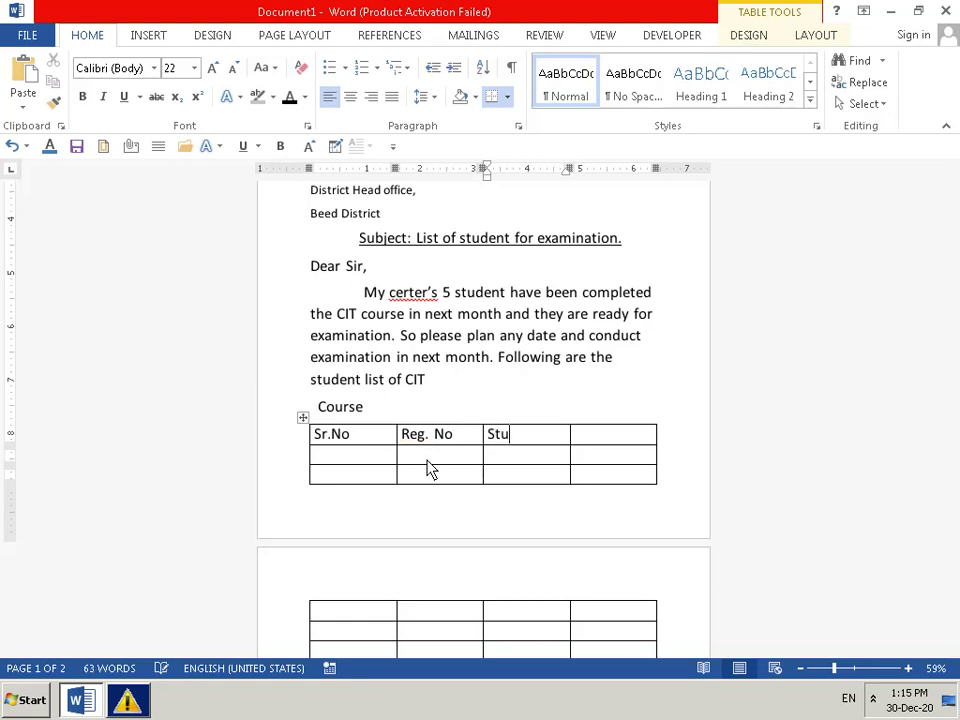
text(dent )
text(Namr)
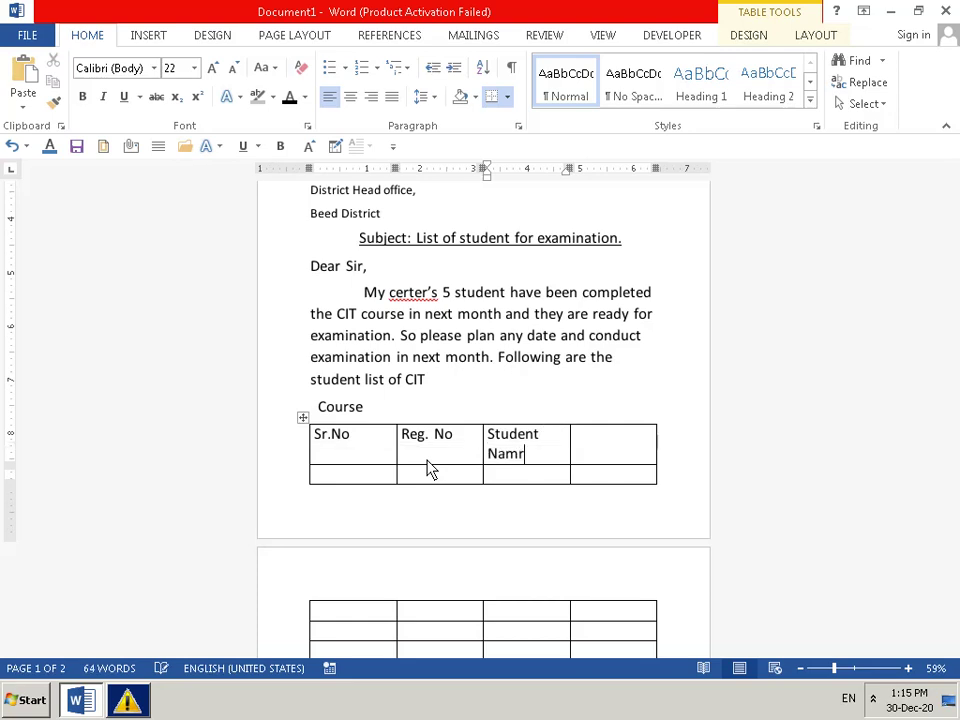
key(BackSpace)
text(e)
key(Tab)
text(S)
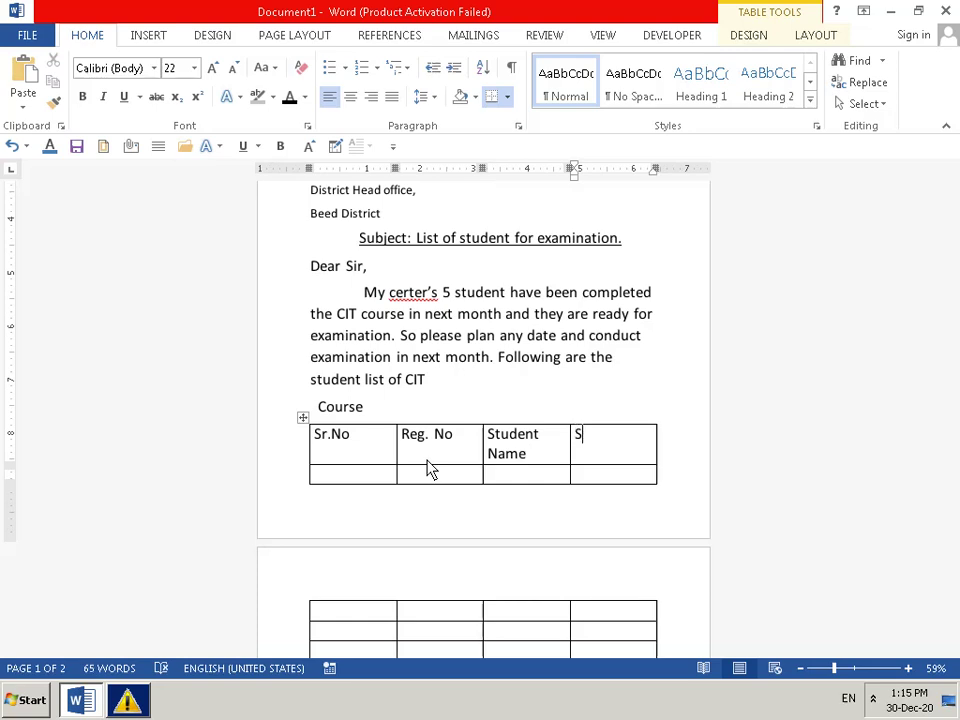
text(C)
text(oers)
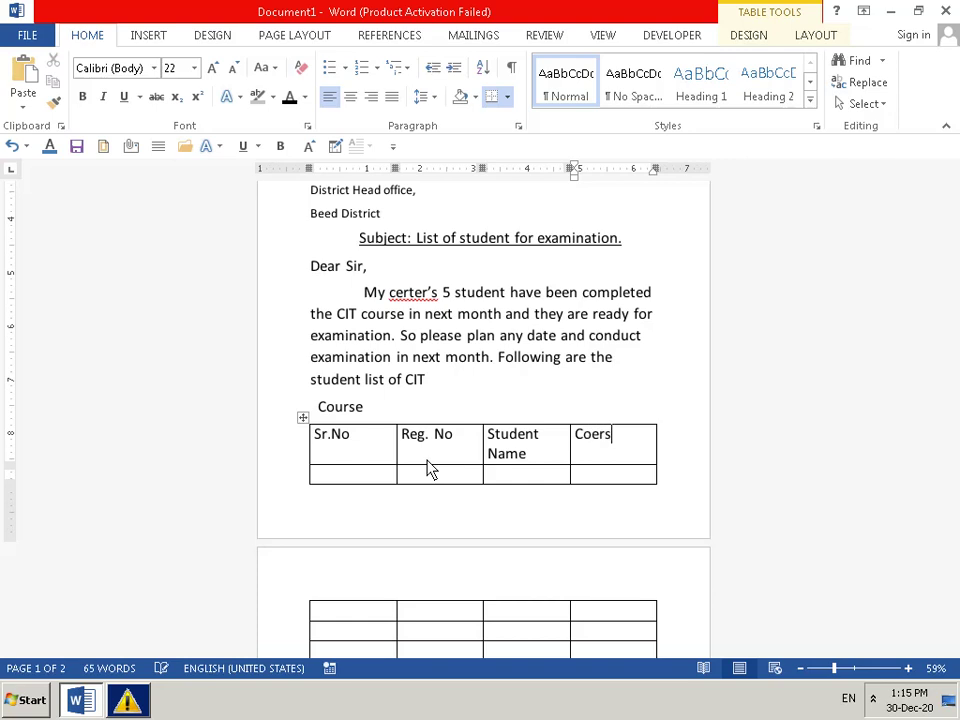
text(e)
key(Left)
key(Left)
key(Left)
text(u)
key(BackSpace)
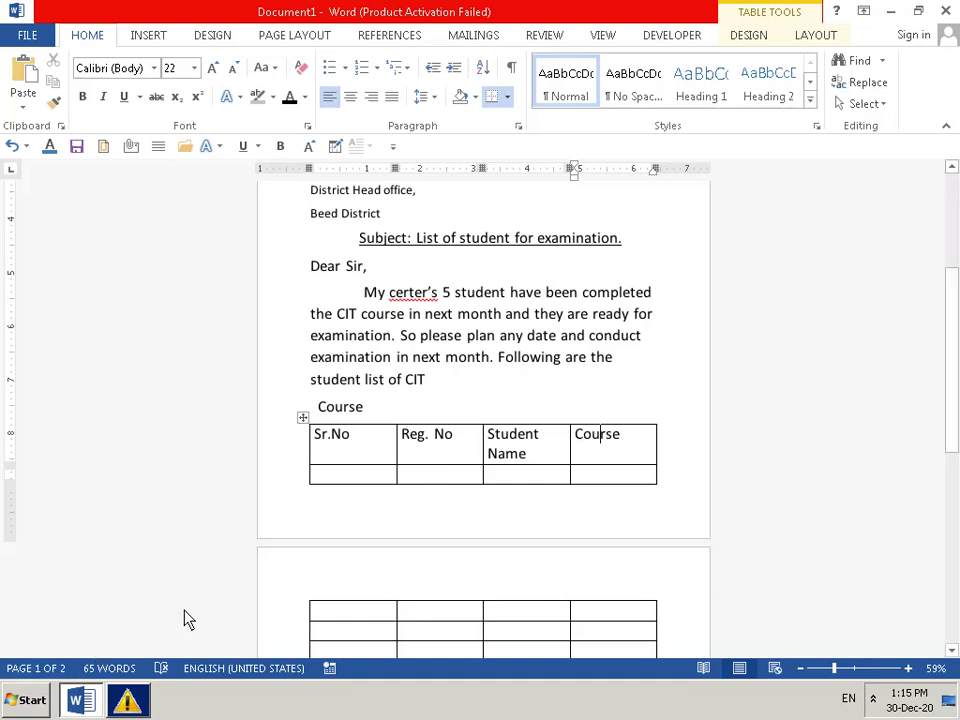
- Number the five data rows 1 to 5 under Sr.No
click(323, 482)
text(1)
key(Down)
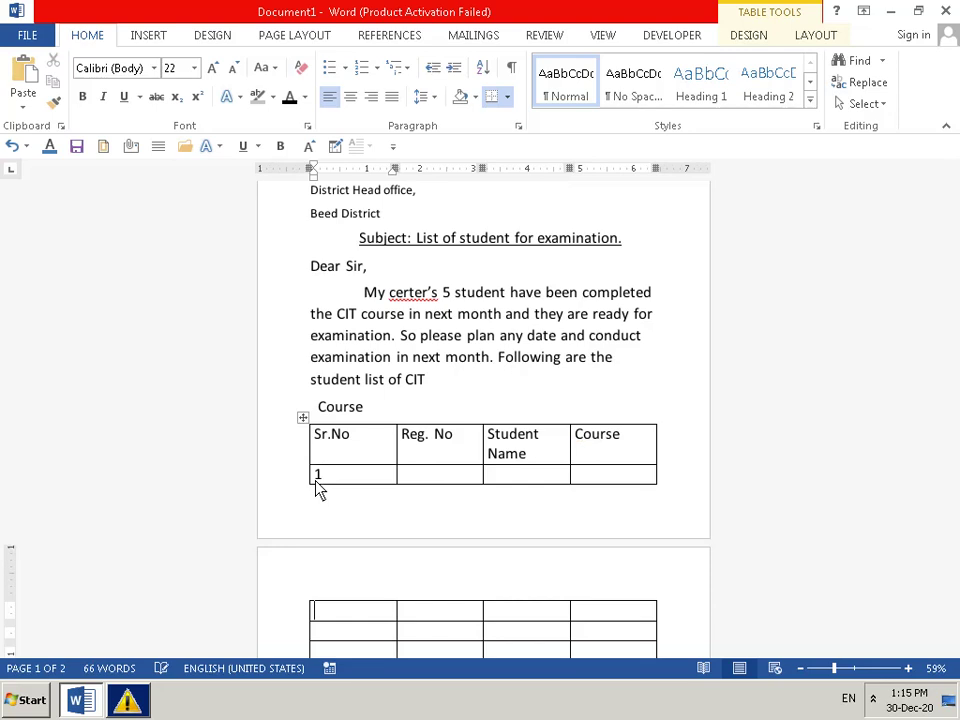
text(2)
key(Down)
text(3)
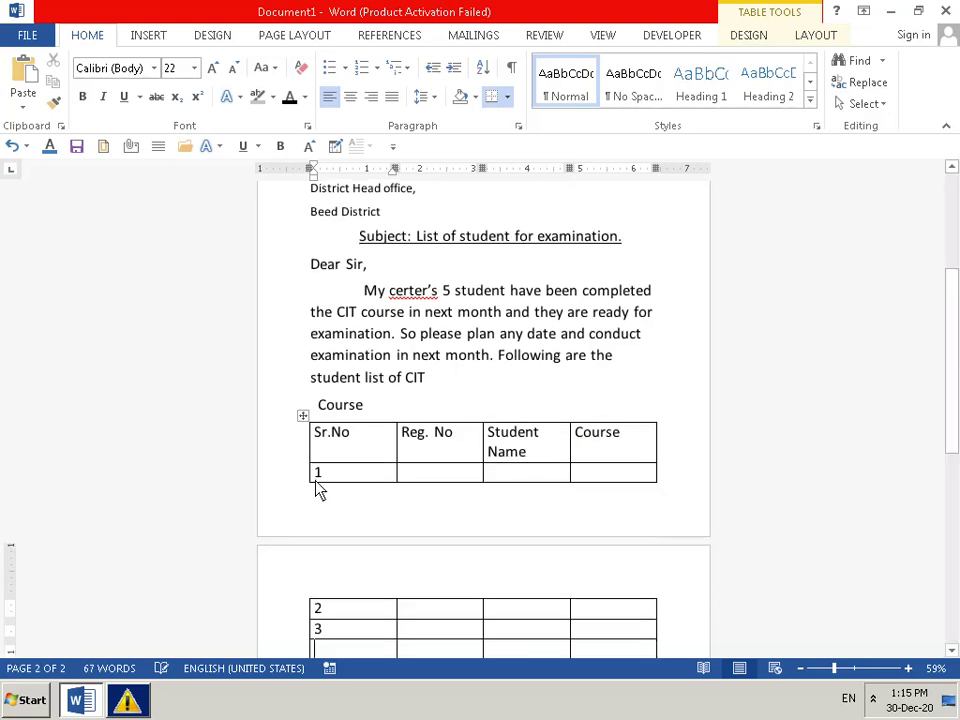
key(Down)
text(4)
key(Down)
text(5)
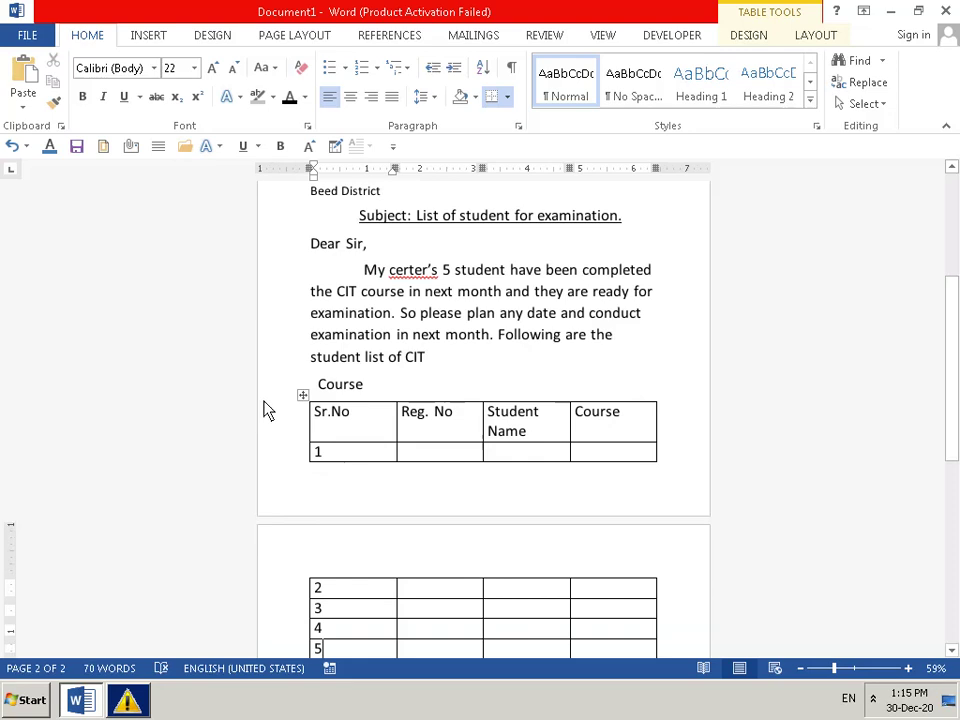
- Drag the Student Name/Course border right so the Student Name heading fits one line
click(411, 456)
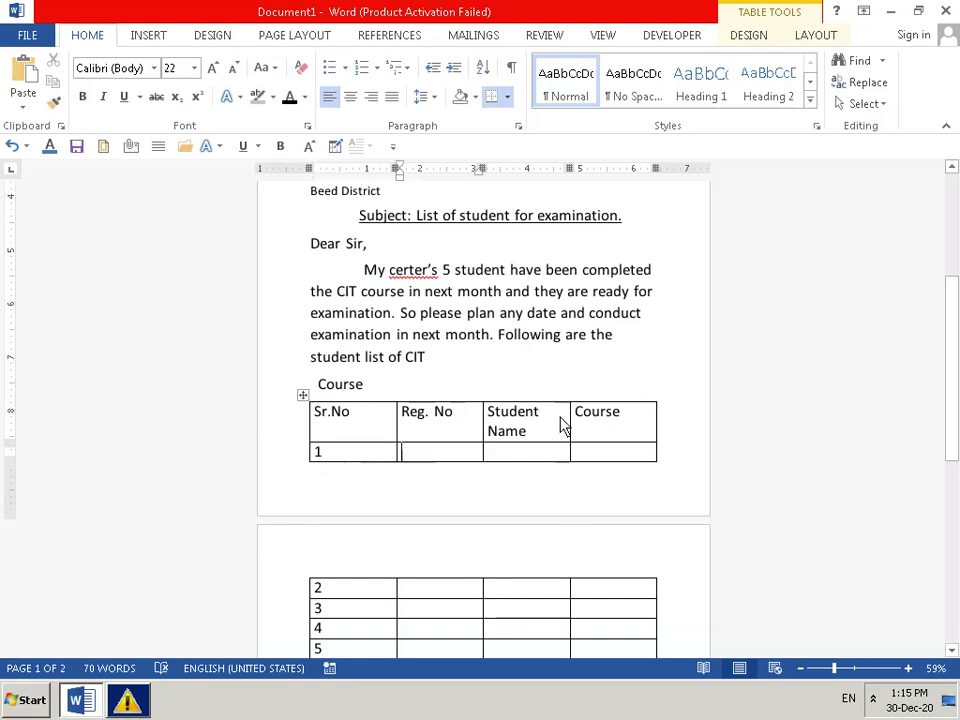
drag(571, 410, 590, 408)
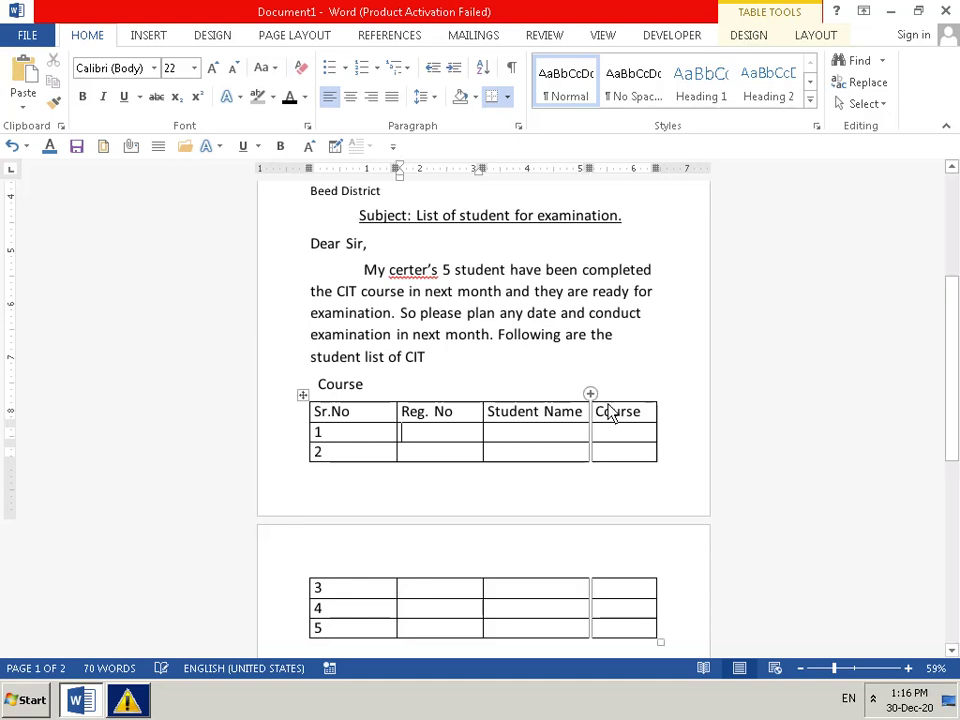
click(596, 418)
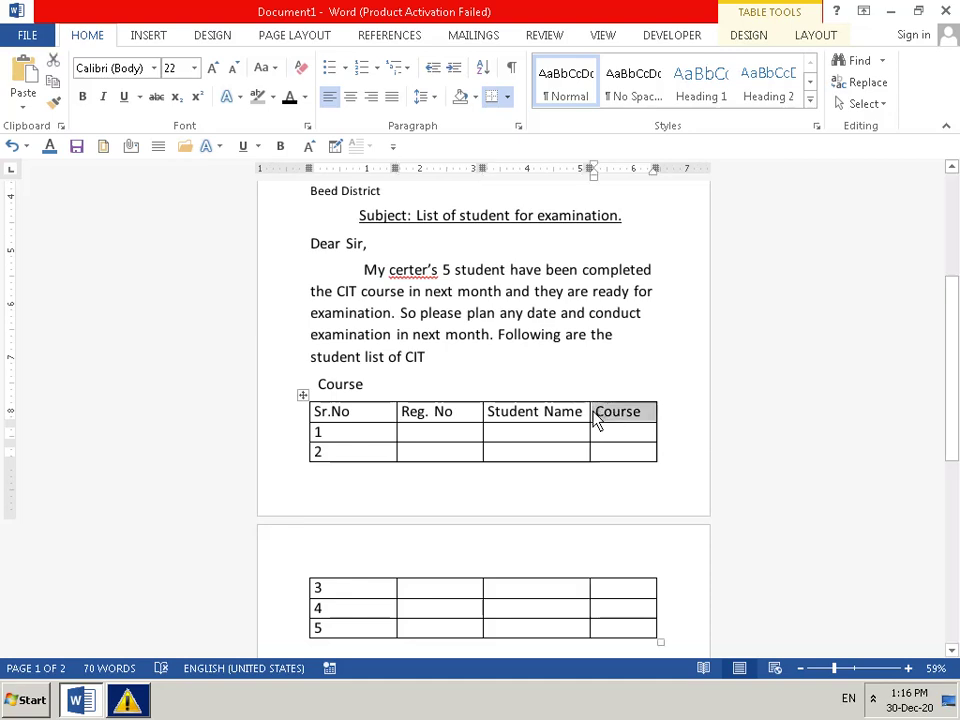
click(608, 368)
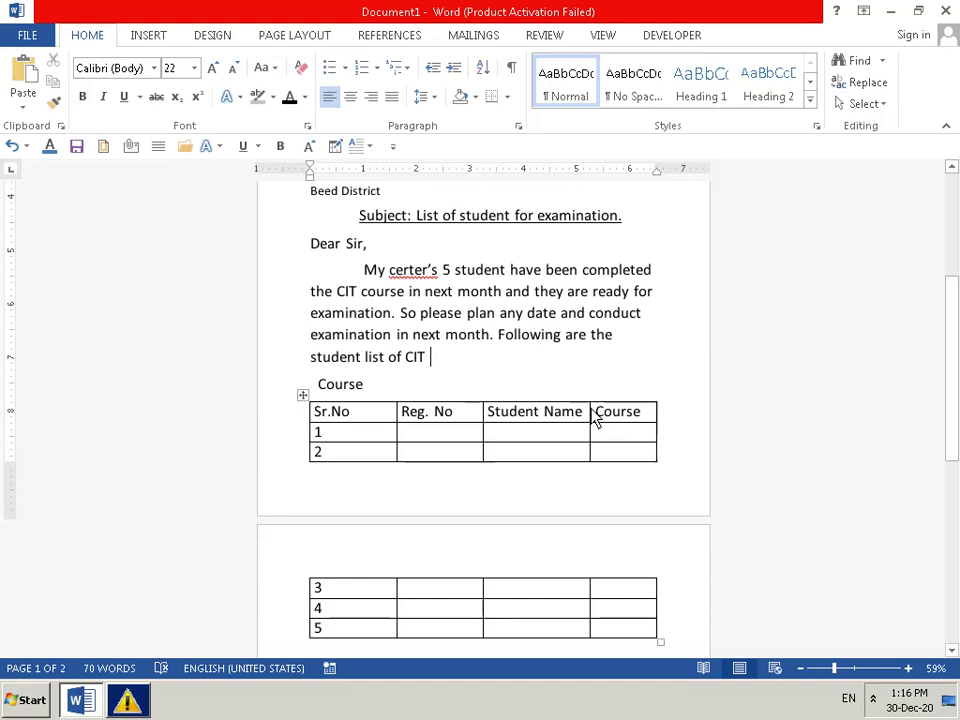
drag(590, 418, 608, 420)
click(640, 342)
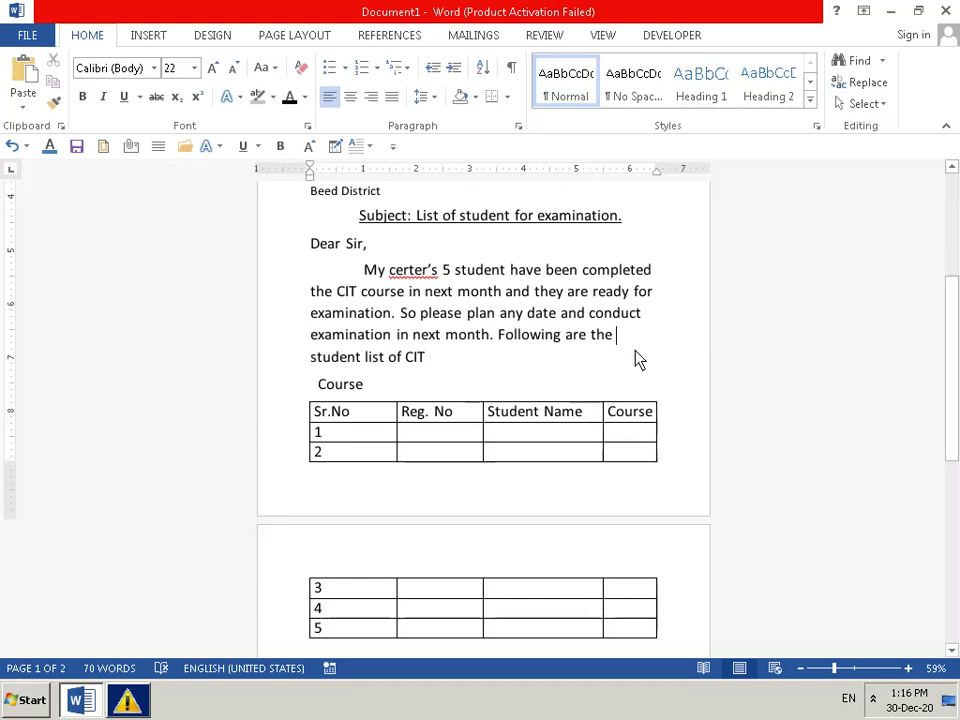
- Type SICIT0001 in row 1's Reg. No cell and select it
click(435, 438)
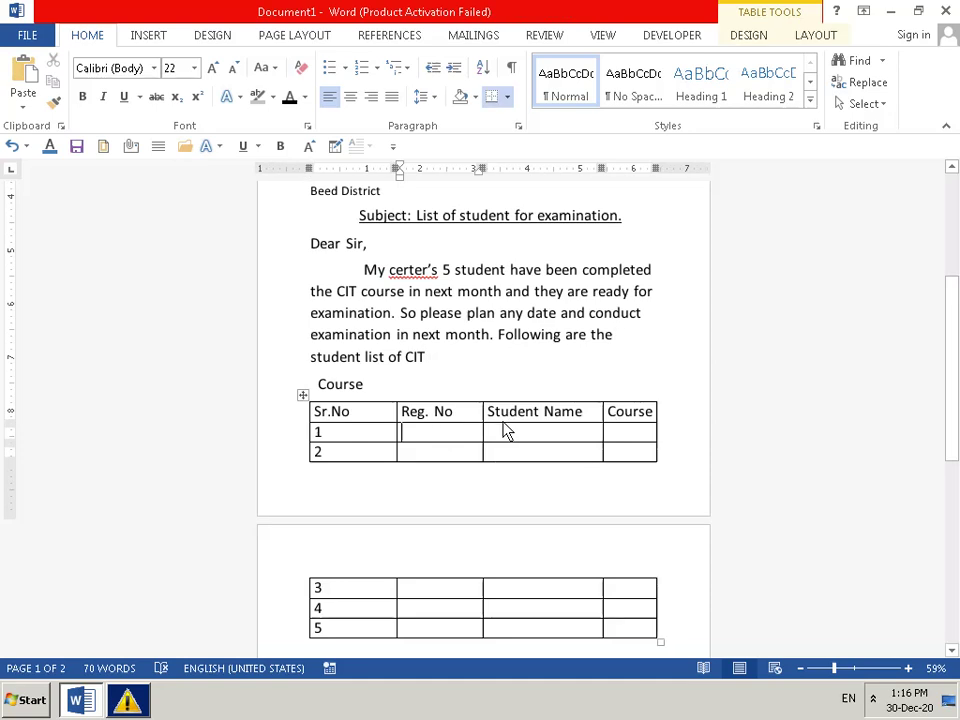
text(Sl)
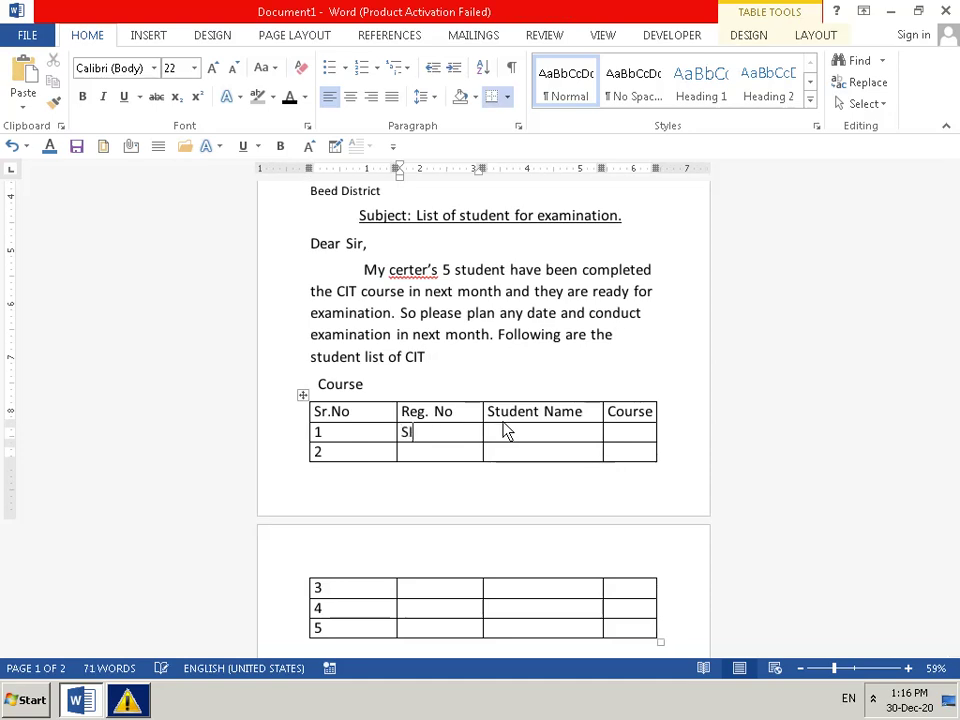
text(CIT)
key(BackSpace)
text(0001)
key(Down)
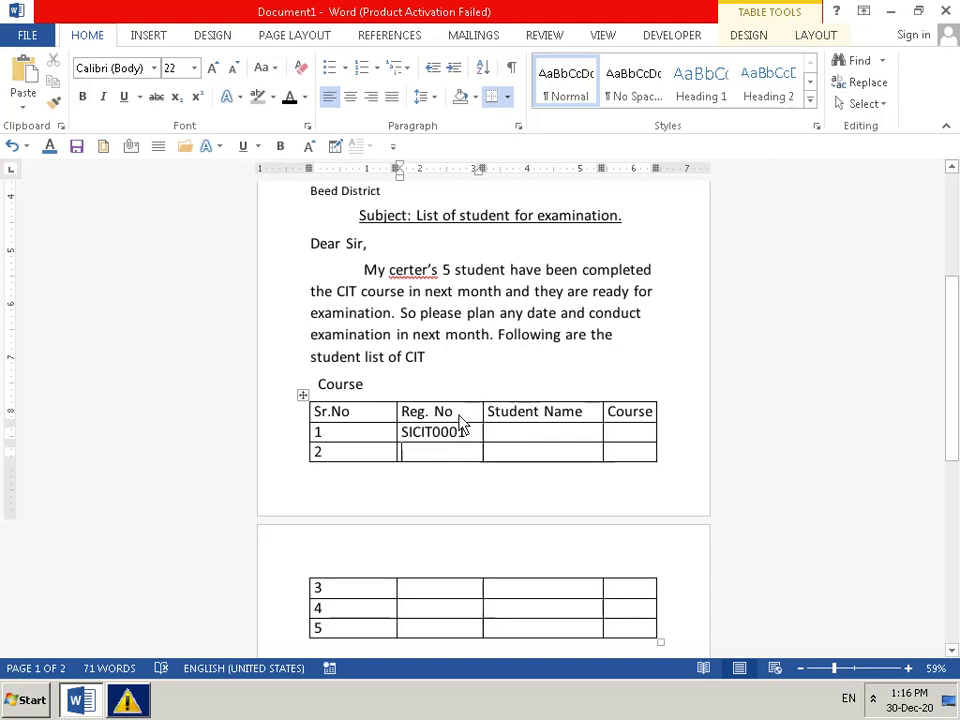
mouse_move(459, 440)
mouse_down()
mouse_move(336, 463)
mouse_move(403, 440)
mouse_up()
key(ctrl+c)
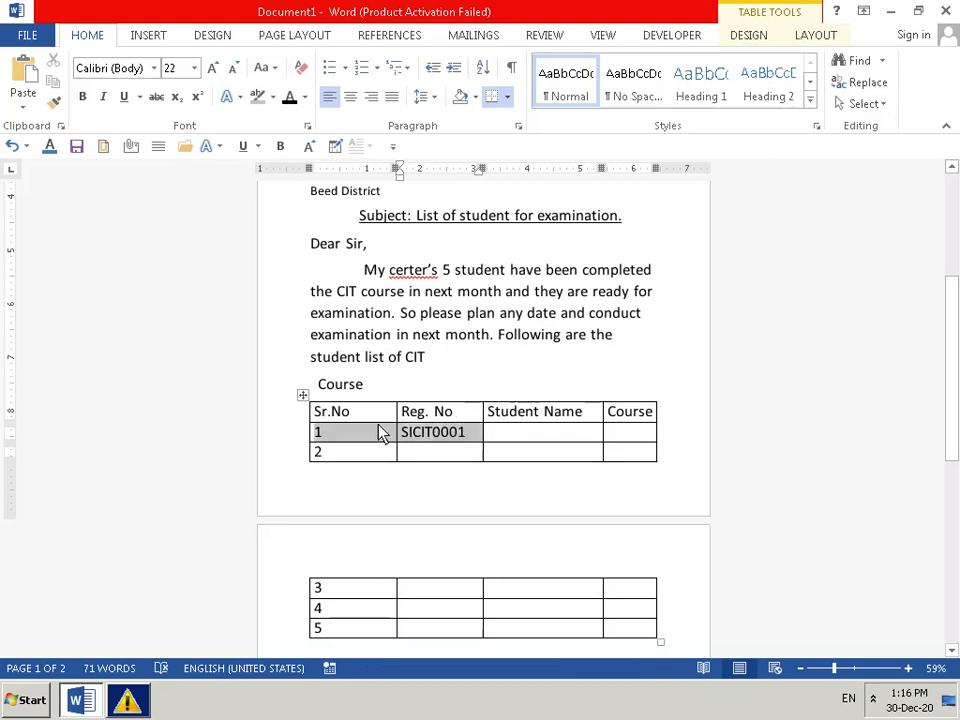
- Paste the copied registration number into the Reg. No cells of rows 2 to 5
click(428, 458)
key(ctrl+v)
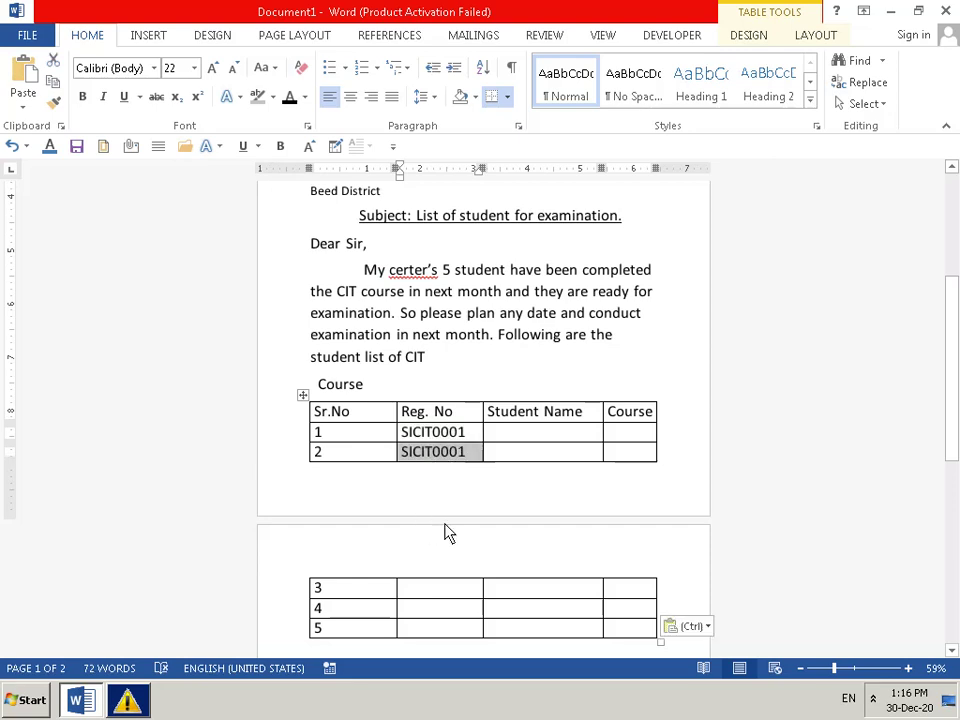
click(463, 455)
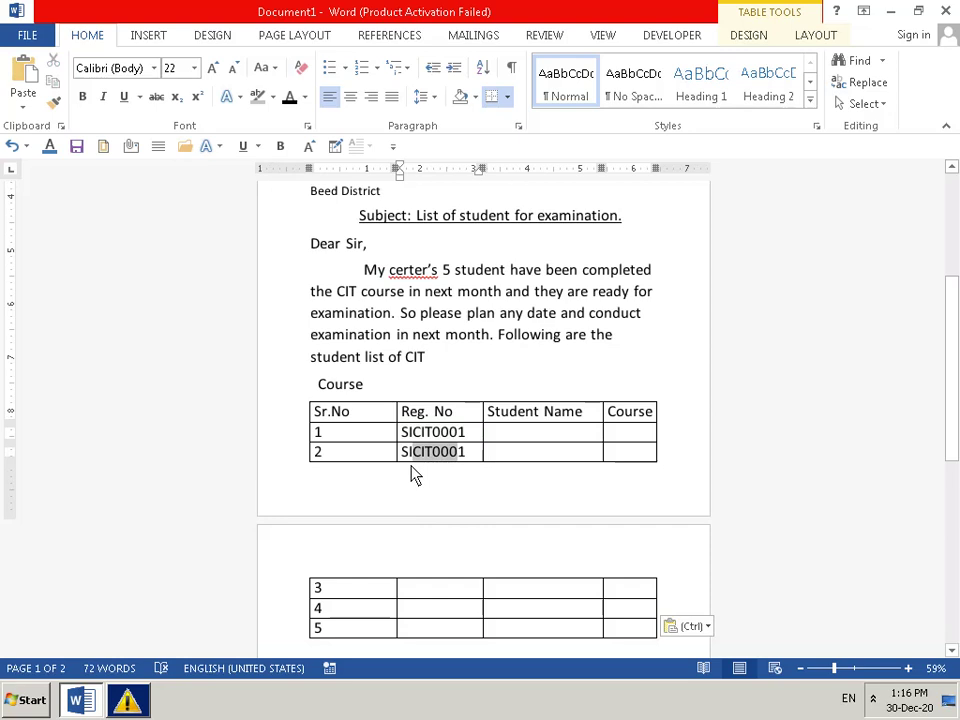
drag(407, 467, 402, 459)
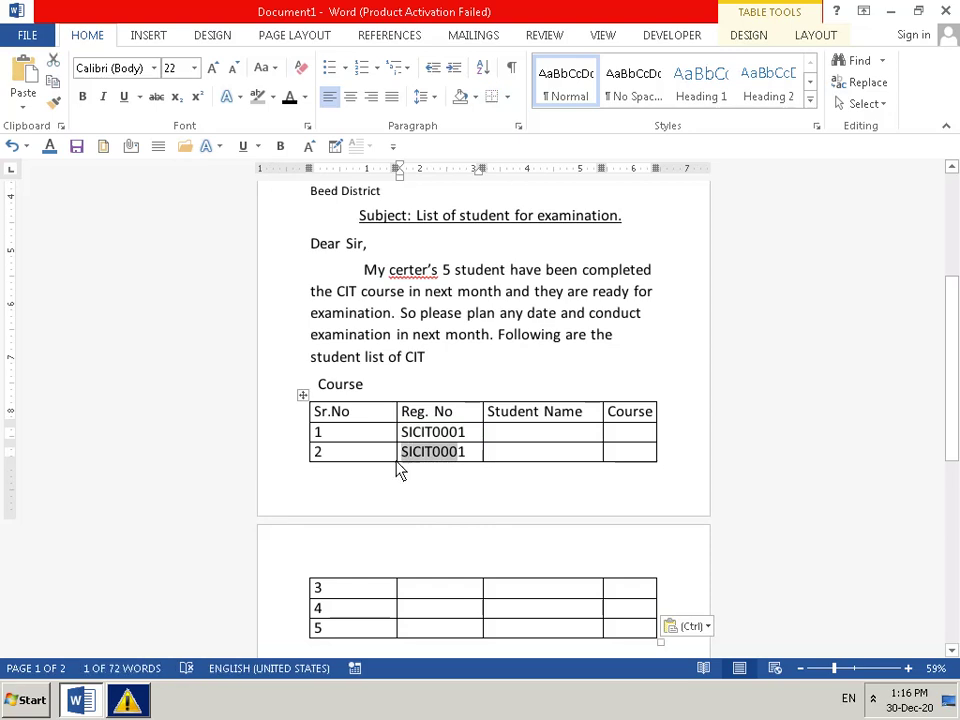
key(ctrl+c)
click(422, 589)
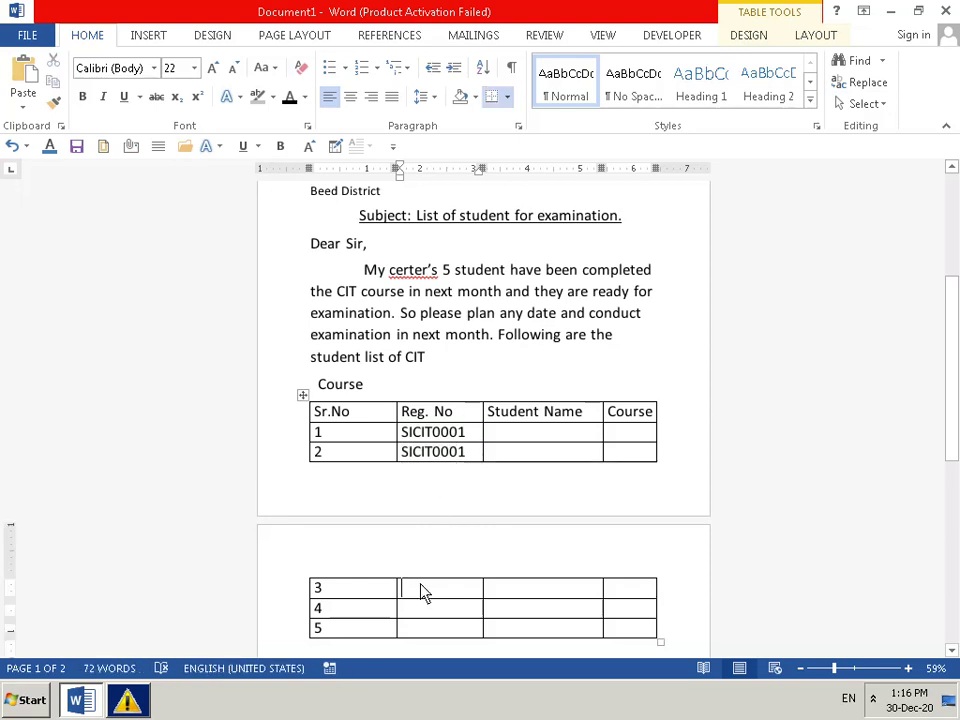
key(ctrl+v)
click(418, 612)
key(ctrl+v)
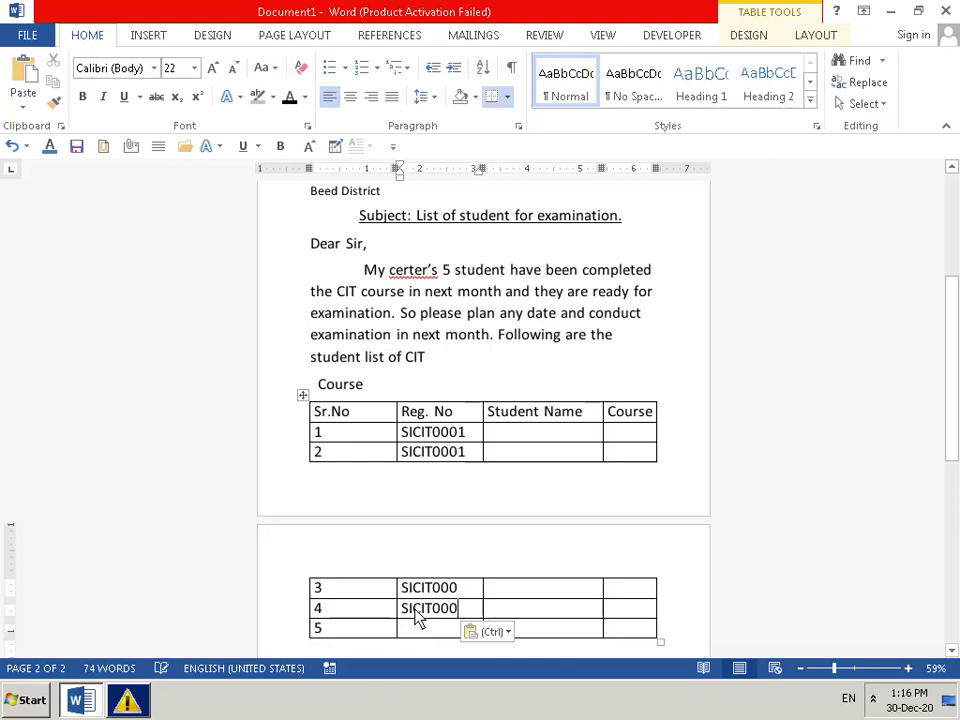
click(418, 630)
key(ctrl+v)
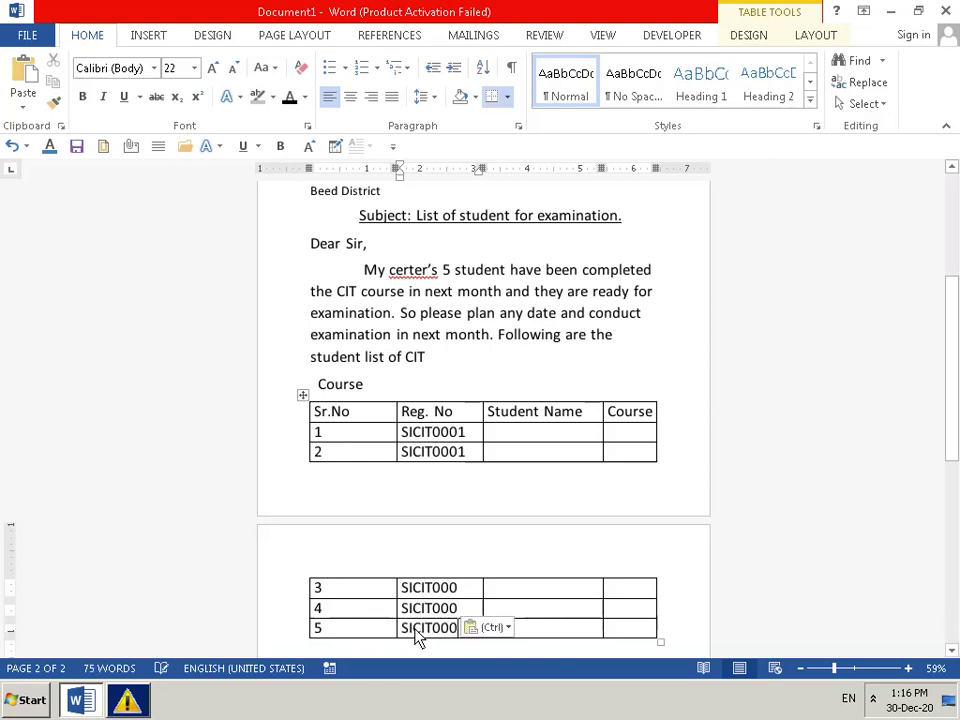
- Change the last digits so rows 2–5 read SICIT0002 through SICIT0005
click(467, 454)
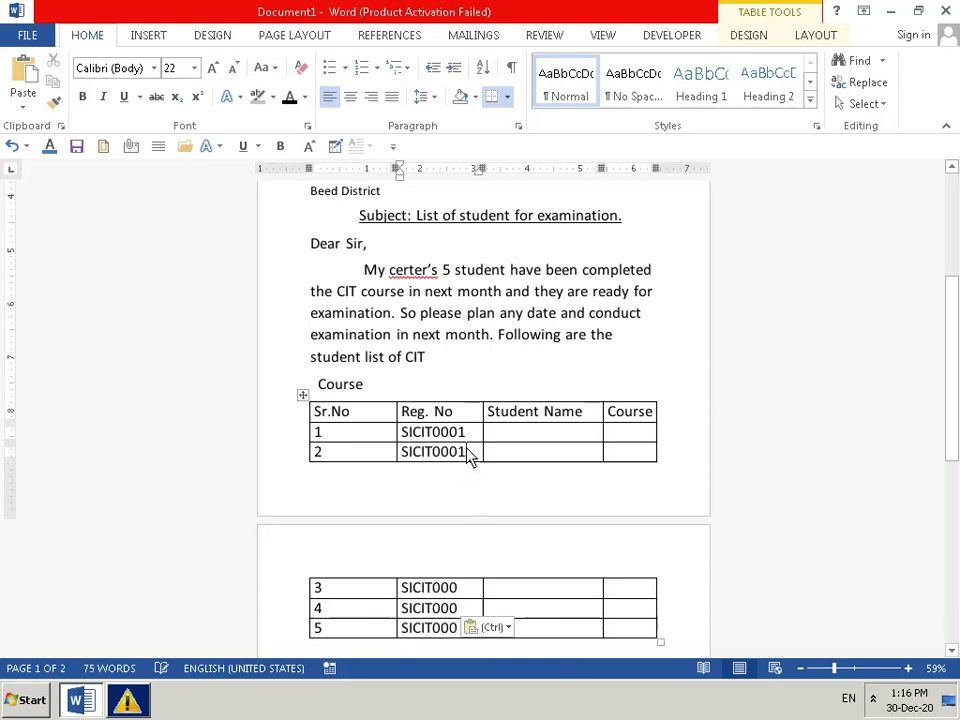
key(BackSpace)
text(2)
key(Down)
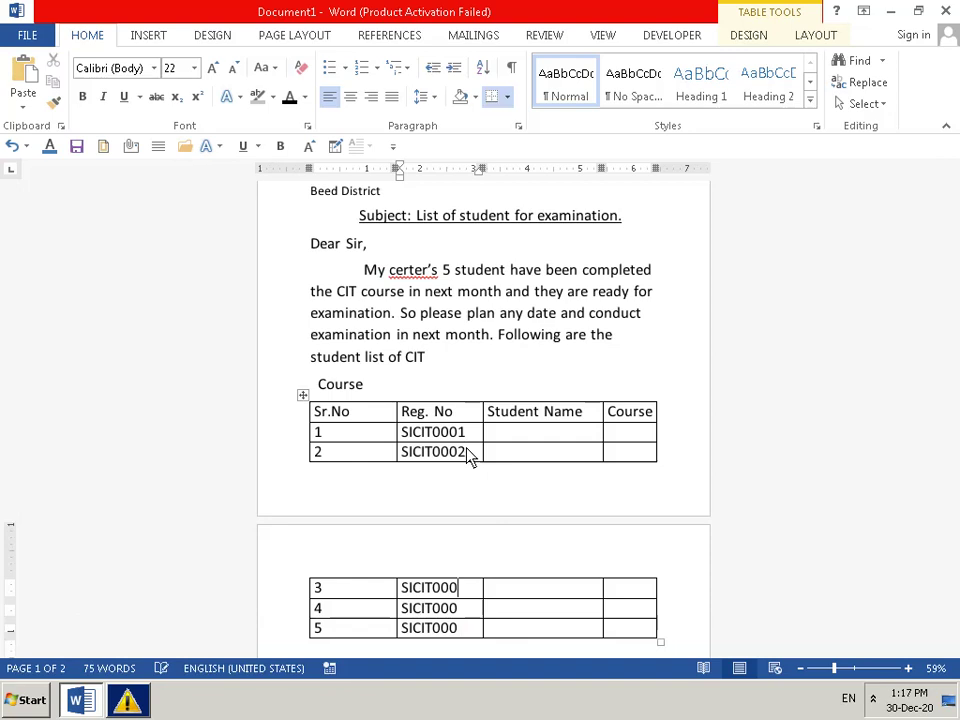
text(3)
key(Down)
text(4)
key(Down)
text(5)
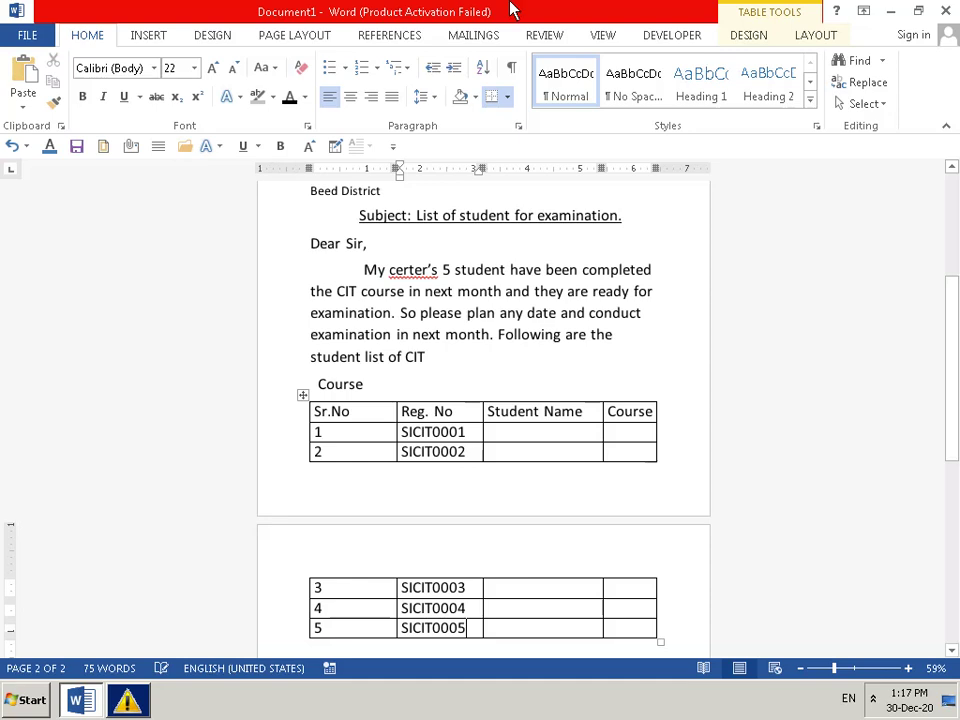
click(508, 440)
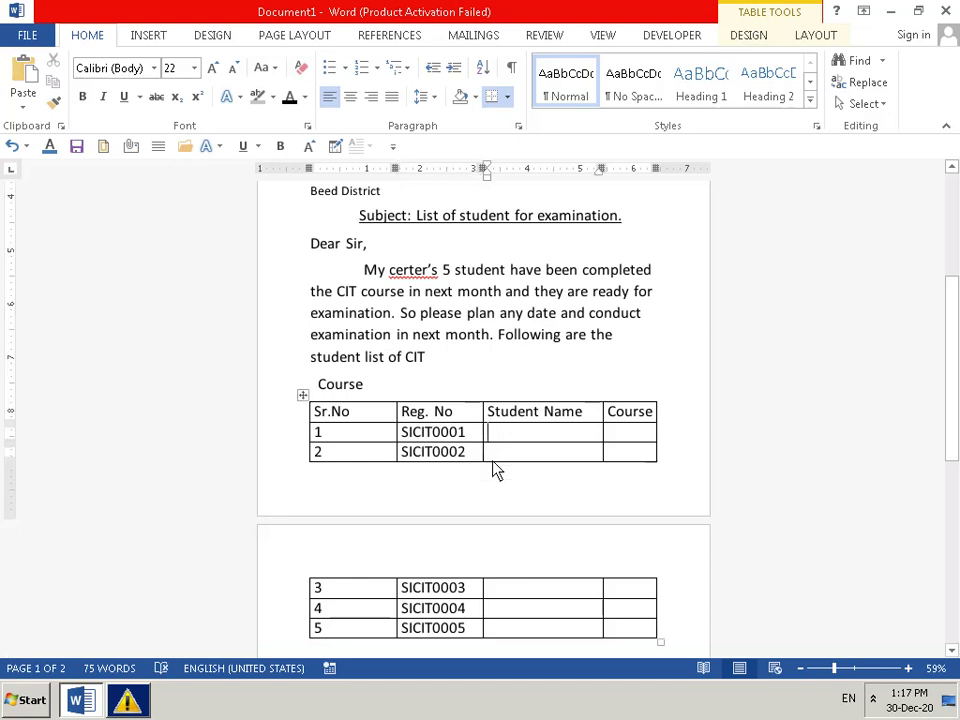
- Run a spelling check on the letter with F7, then close the Spelling pane
key(F7)
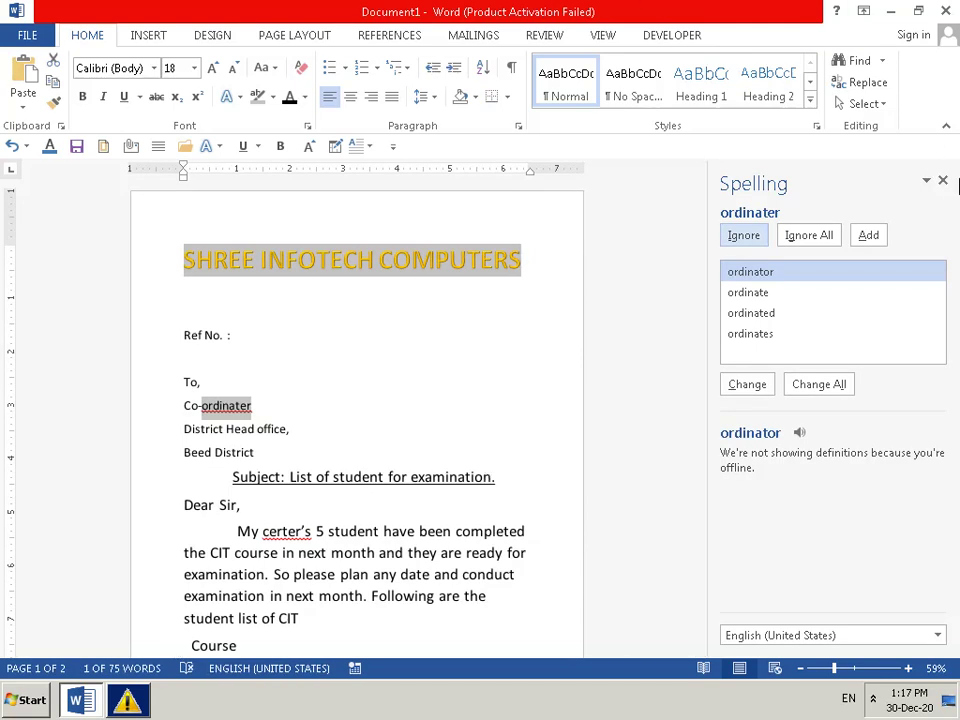
click(943, 181)
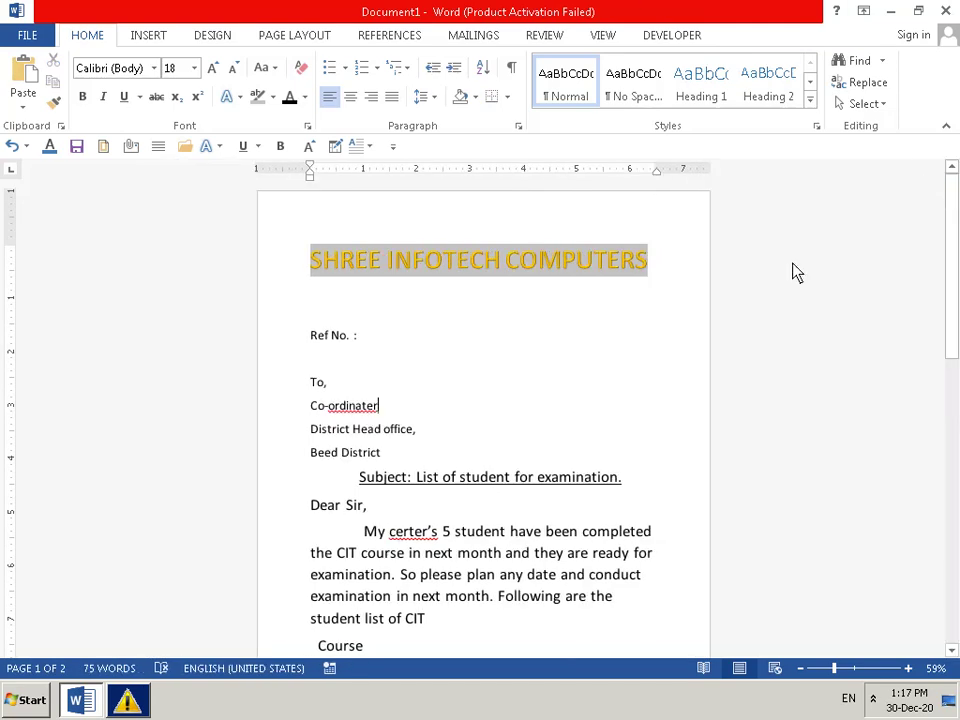
scroll(446, 394, down, 2)
scroll(536, 388, down, 3)
scroll(517, 532, down, 2)
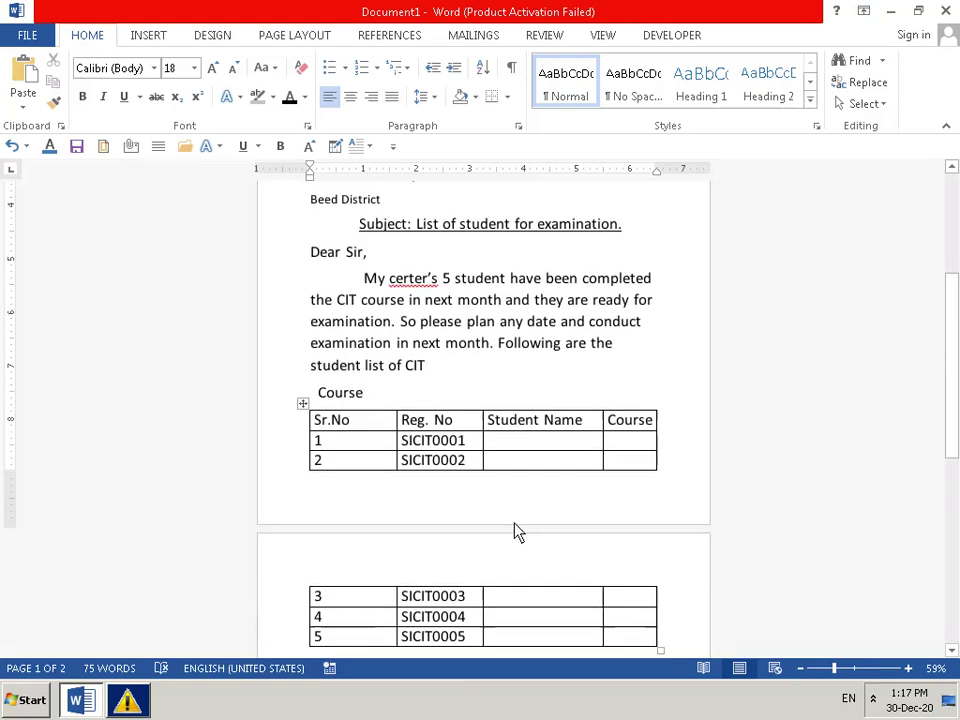
scroll(517, 532, down, 1)
- Enter the first two students' names in the Student Name cells of rows 1 and 2
click(516, 427)
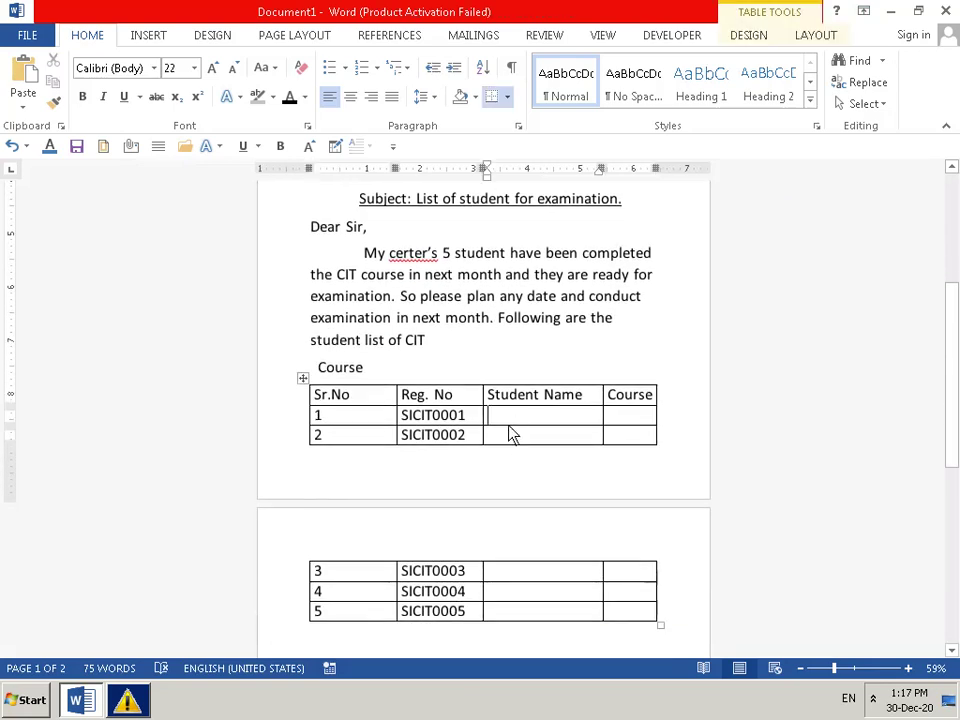
text(R)
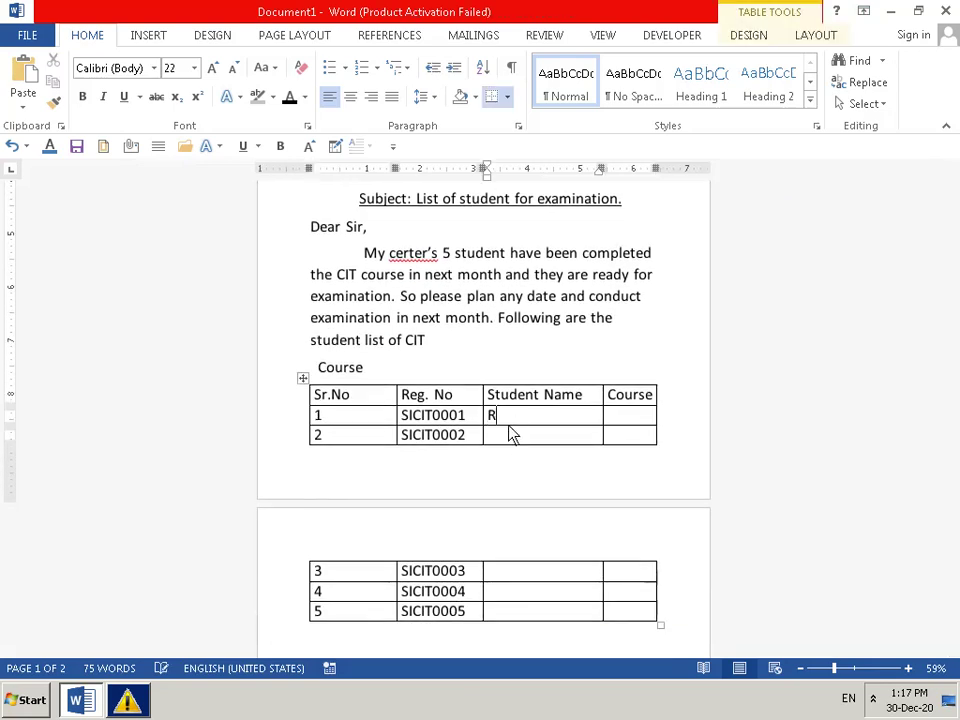
text(am)
text(esh )
text(Sh)
text(arma)
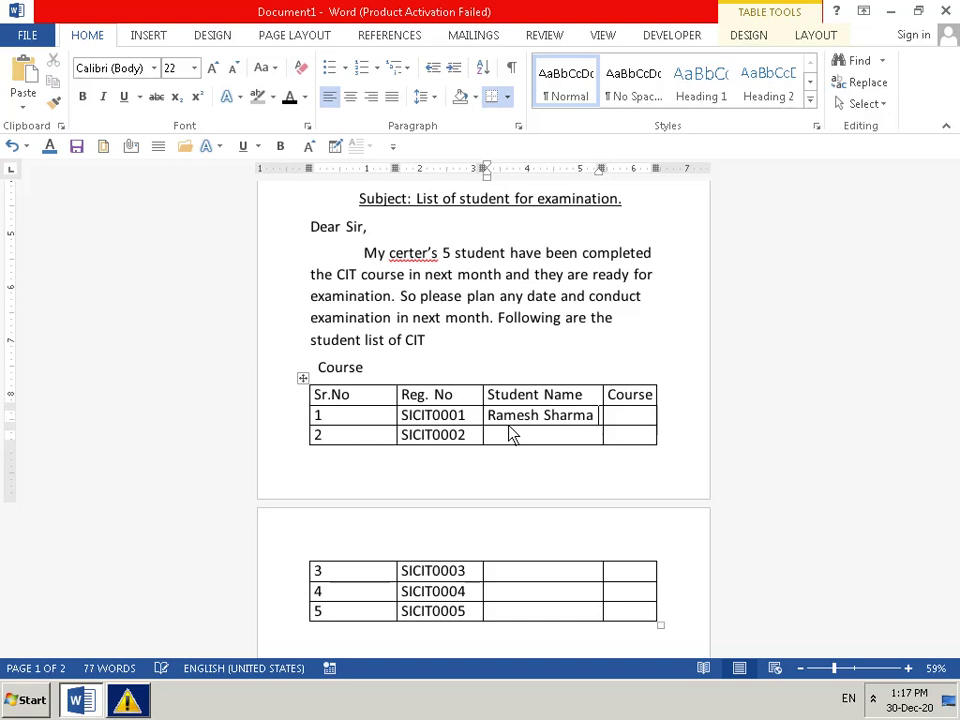
click(510, 432)
text(R)
text(kesh)
key(BackSpace)
key(BackSpace)
key(BackSpace)
key(BackSpace)
text(a)
text(kesh )
text(Ba)
text(kshi)
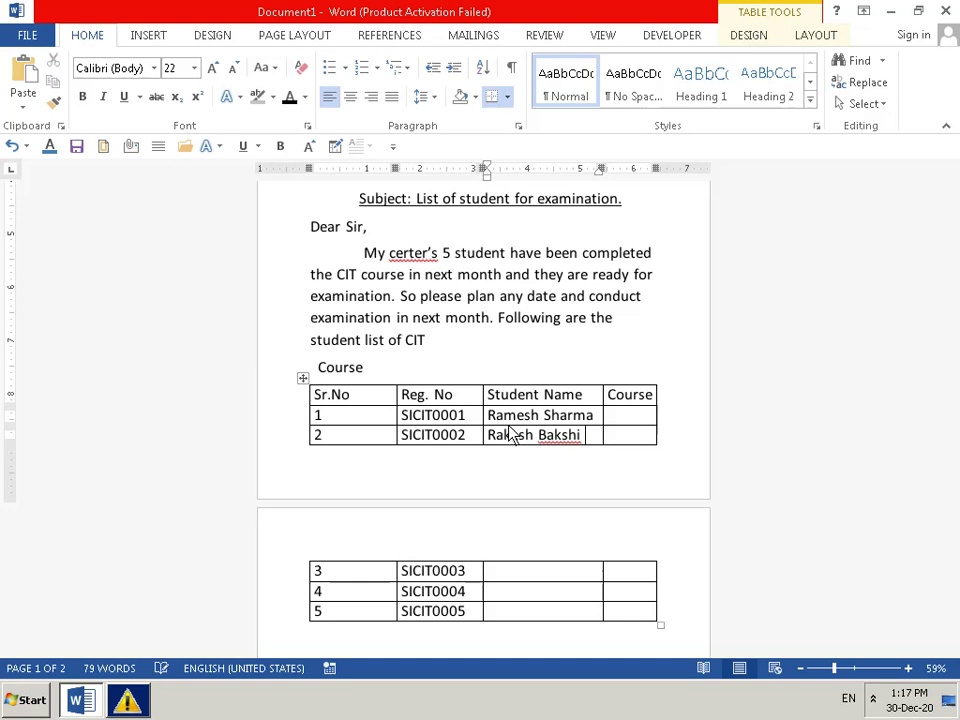
key(Down)
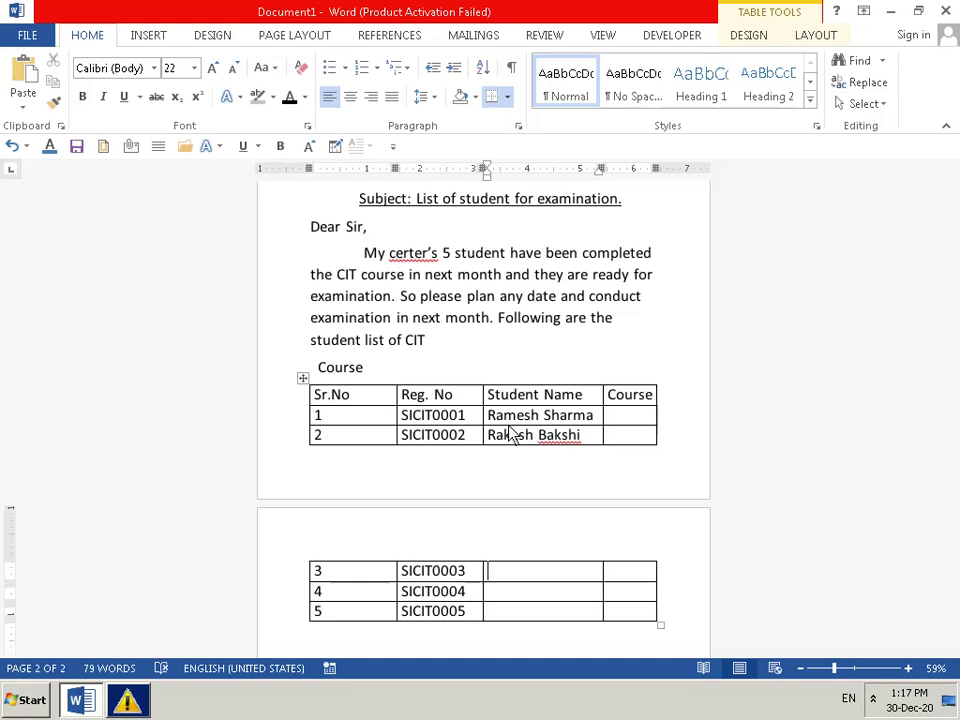
- Enter the third student's name in row 3, correcting the surname's spelling
text(A)
text(ksh)
text(ay )
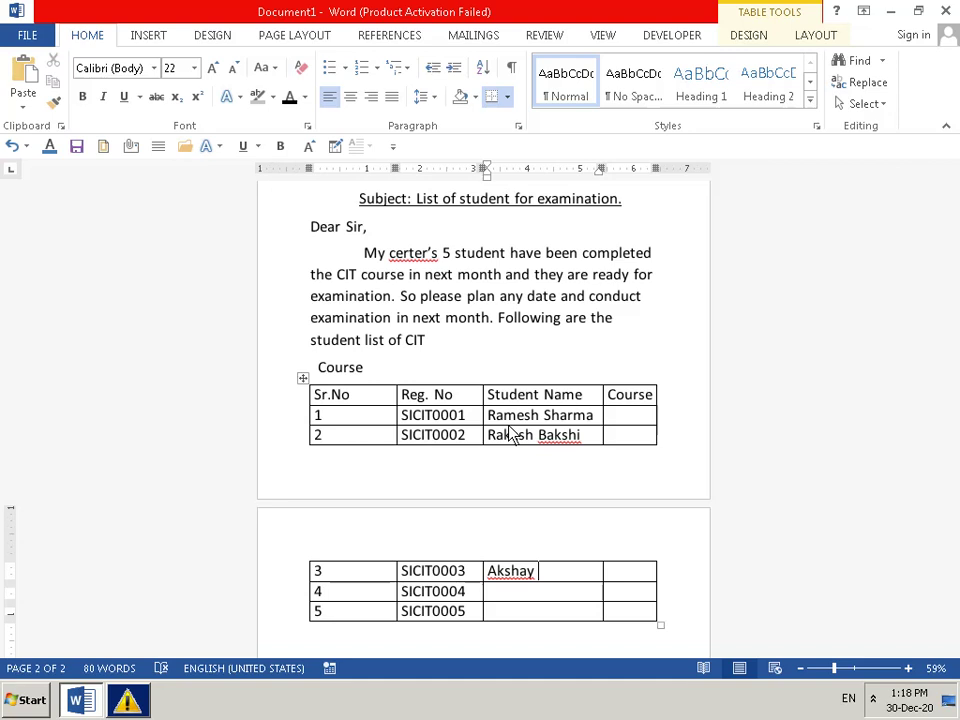
text(B)
text(hu)
text(ts)
key(BackSpace)
key(BackSpace)
text(ta)
text(de)
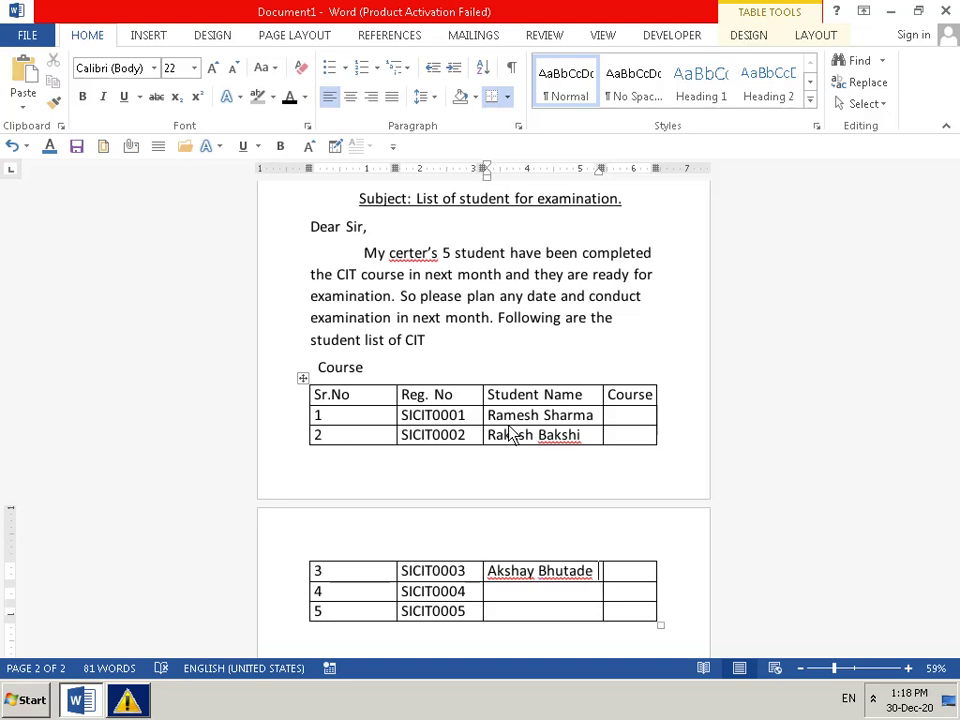
key(BackSpace)
key(BackSpace)
text(a)
key(Down)
- Enter the fourth and fifth students' names in rows 4 and 5, fixing typos
text(A)
text(mol )
text(Pa)
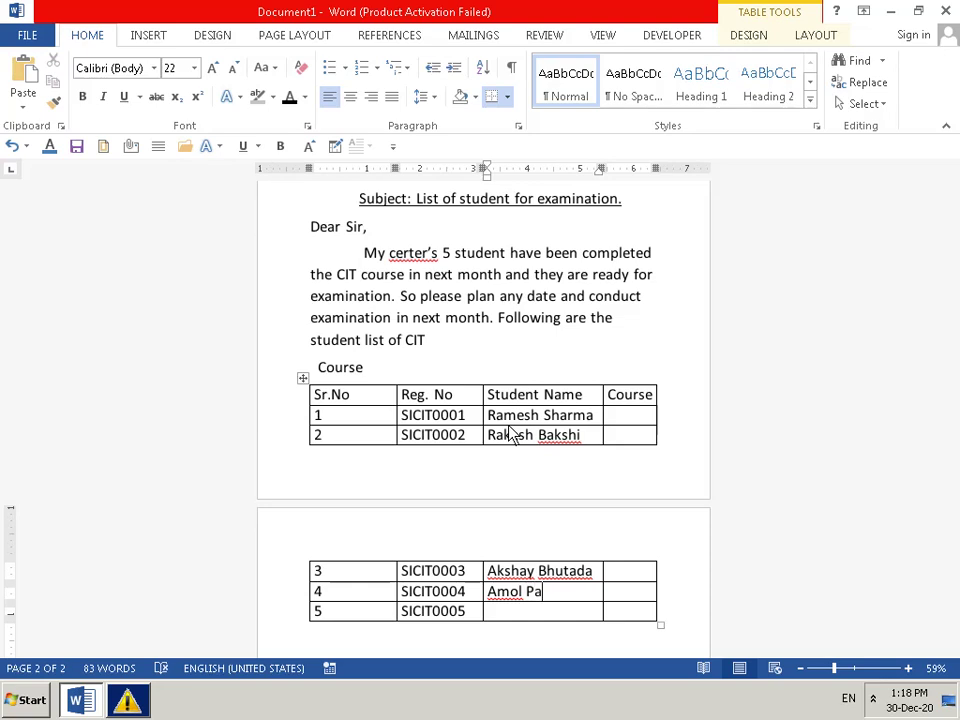
text(ra)
text(n)
text(j)
text(pay)
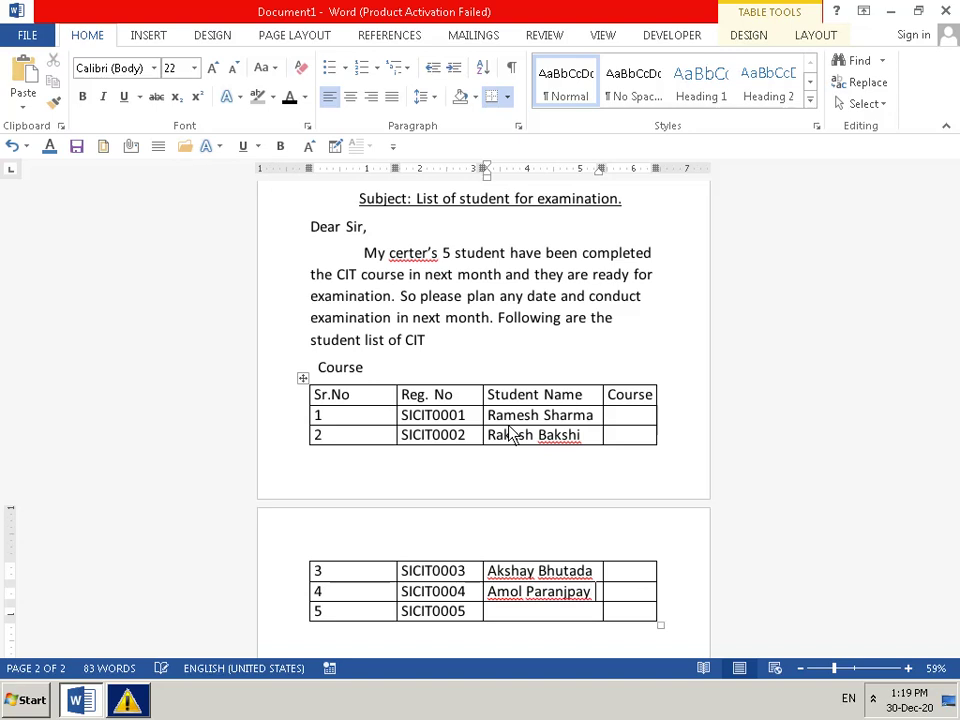
key(Down)
text(S)
key(BackSpace)
text(a)
key(BackSpace)
text(An)
text(and)
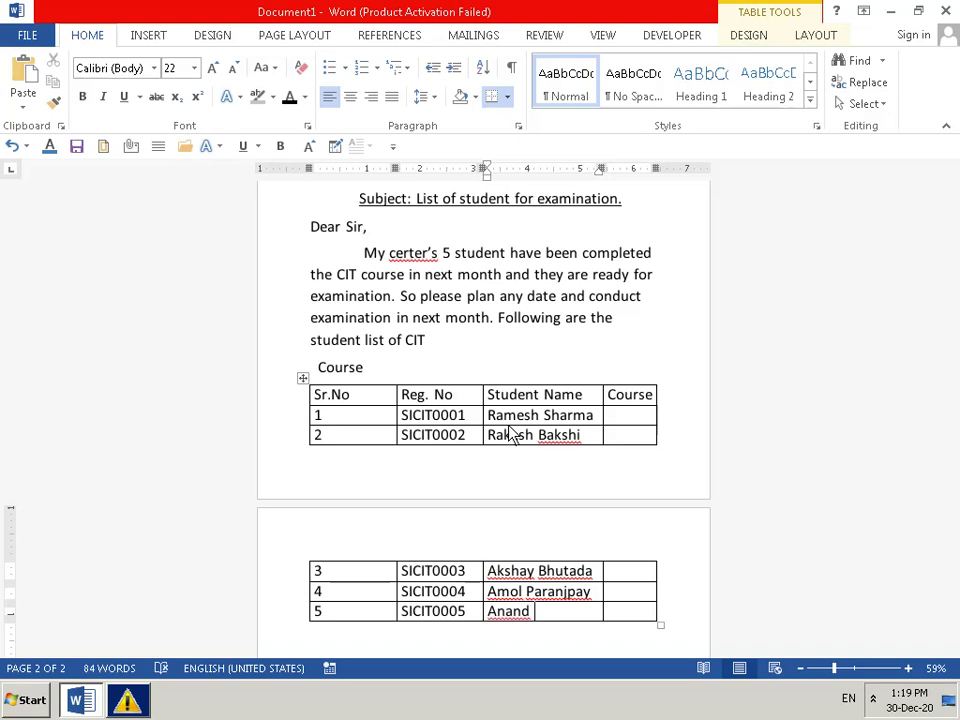
key(Left)
key(Left)
key(Left)
key(Left)
text(a)
key(Right)
key(Right)
key(Right)
key(Down)
key(Up)
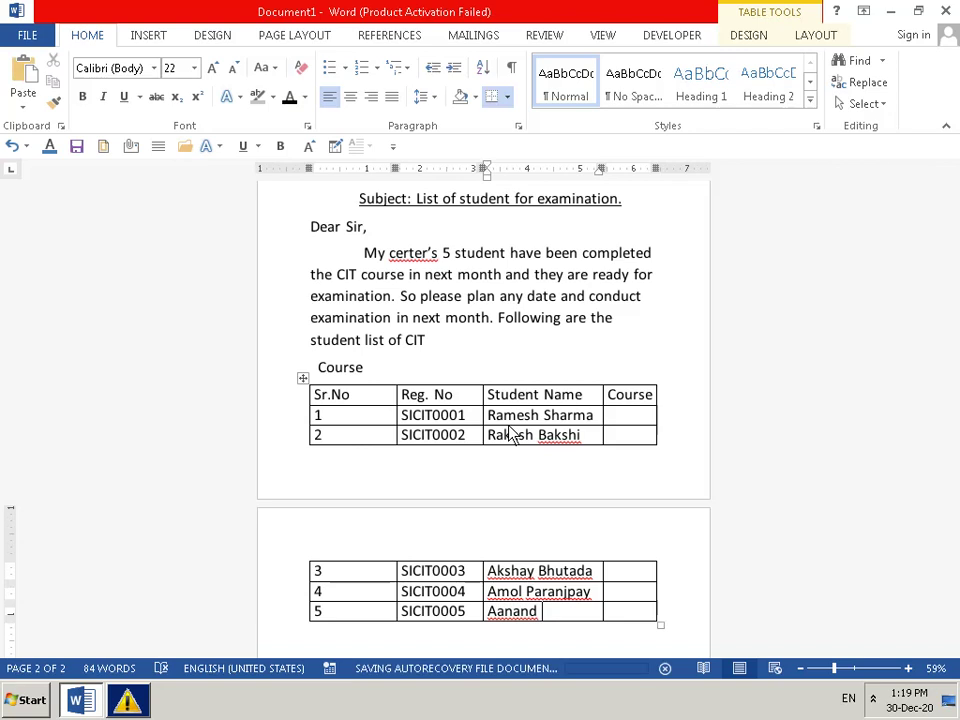
text(s)
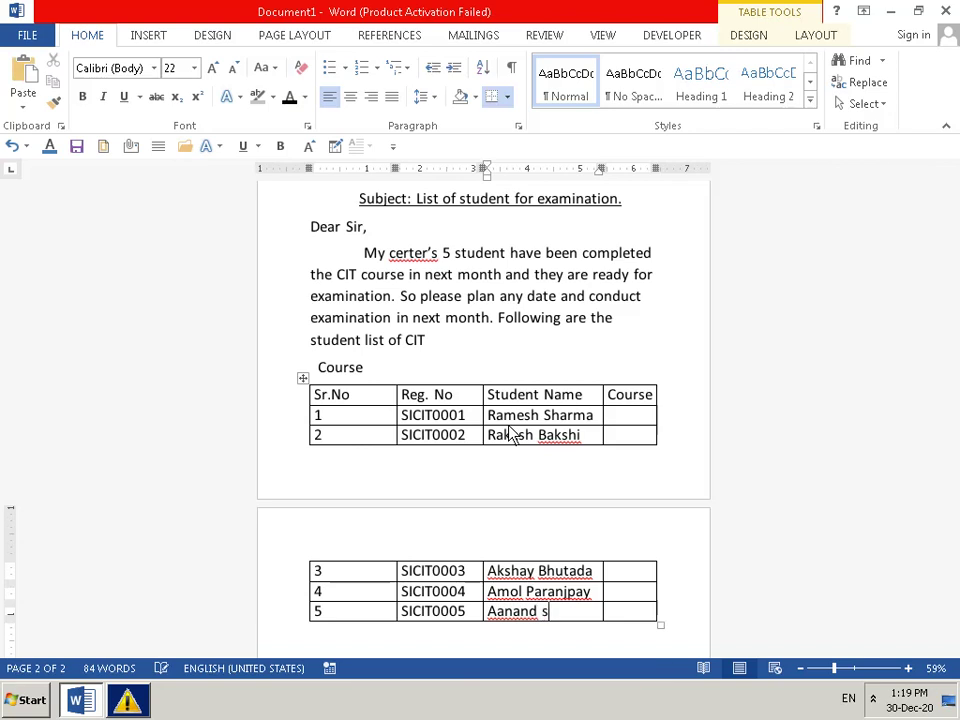
key(BackSpace)
text(Shi)
text(ng)
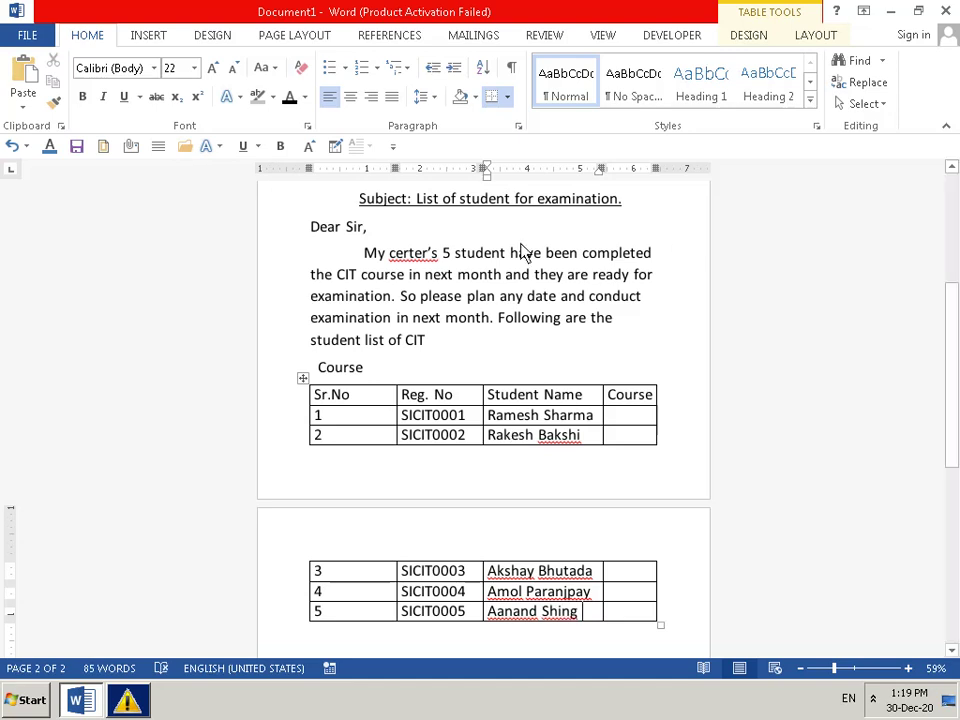
- Type CIT in row 1's Course cell and copy it
click(619, 422)
text(CIT)
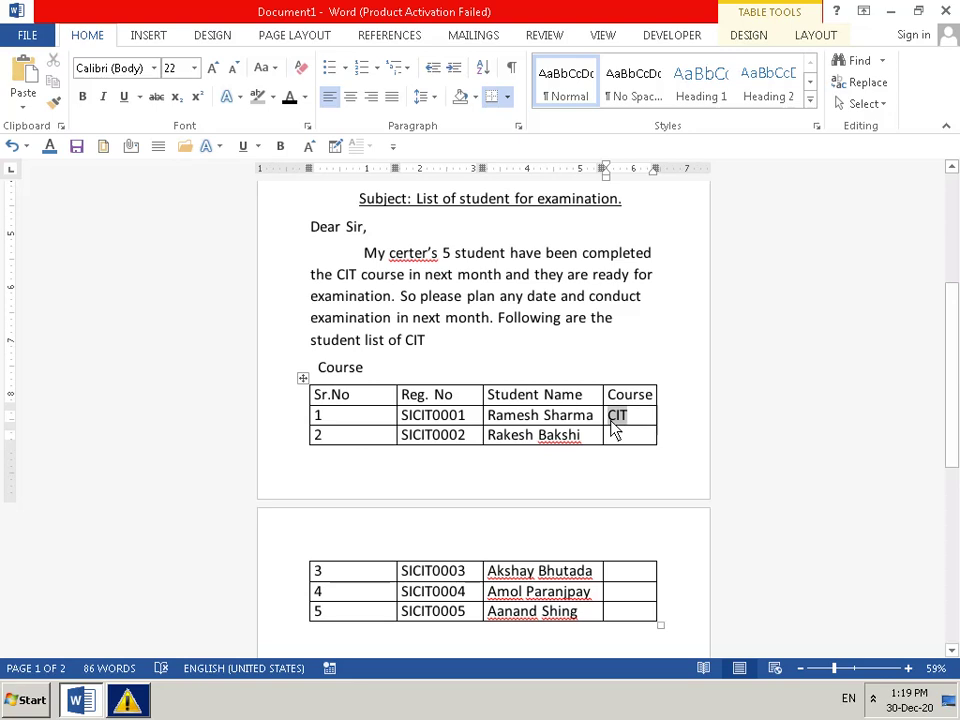
drag(614, 428, 598, 431)
click(647, 416)
double_click(614, 418)
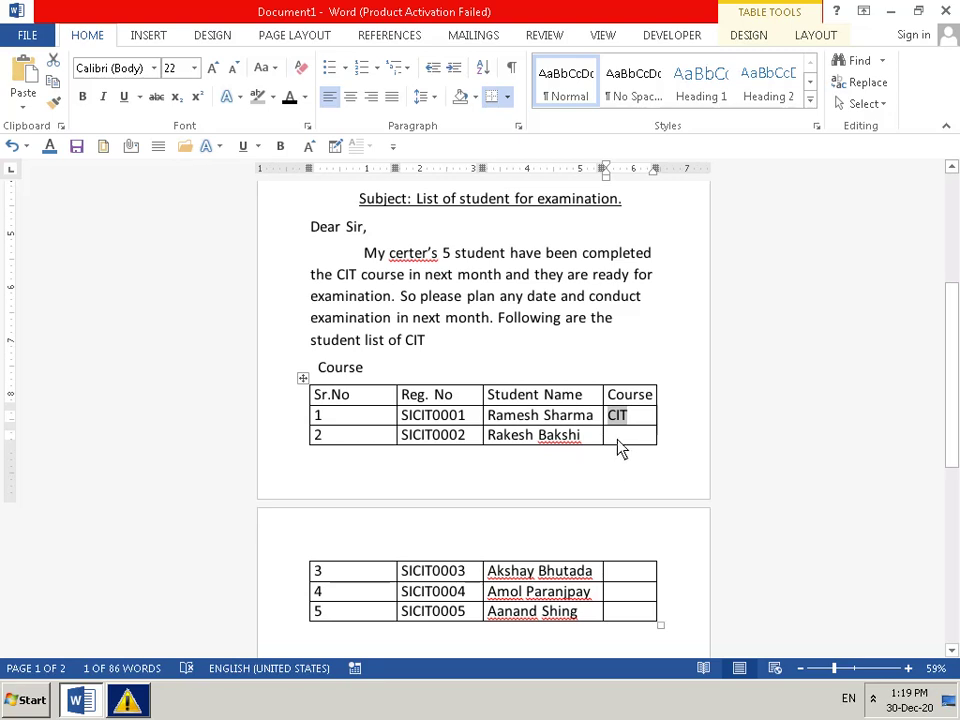
key(ctrl+c)
- Paste CIT into the Course cells of rows 2 through 5
click(619, 440)
key(ctrl+v)
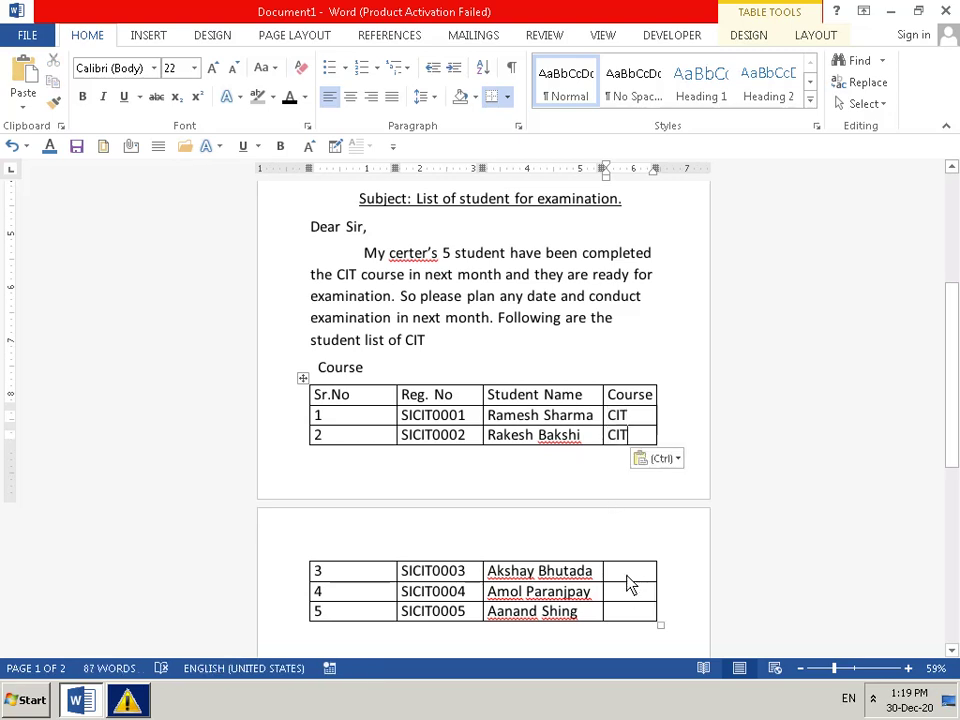
click(628, 584)
key(ctrl+v)
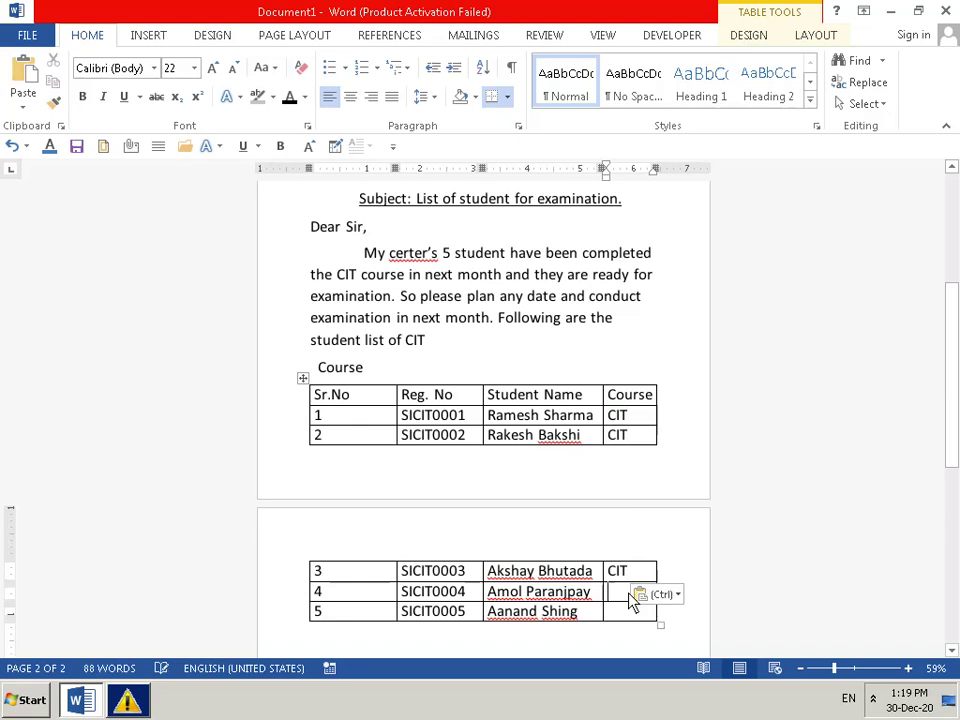
key(ctrl+v)
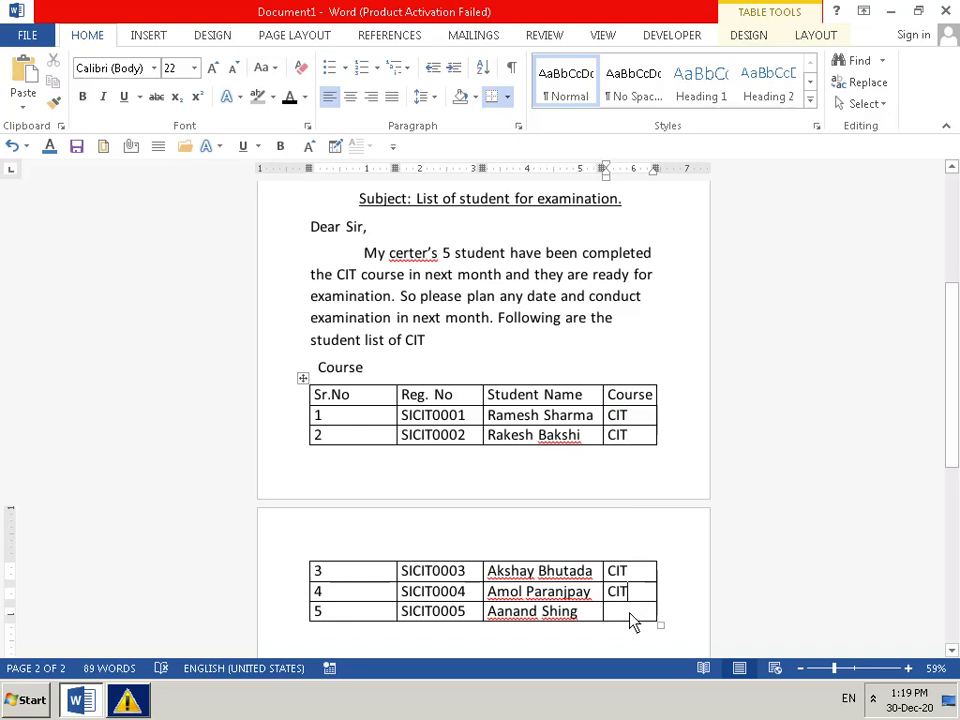
click(630, 614)
text(v)
key(BackSpace)
key(ctrl+v)
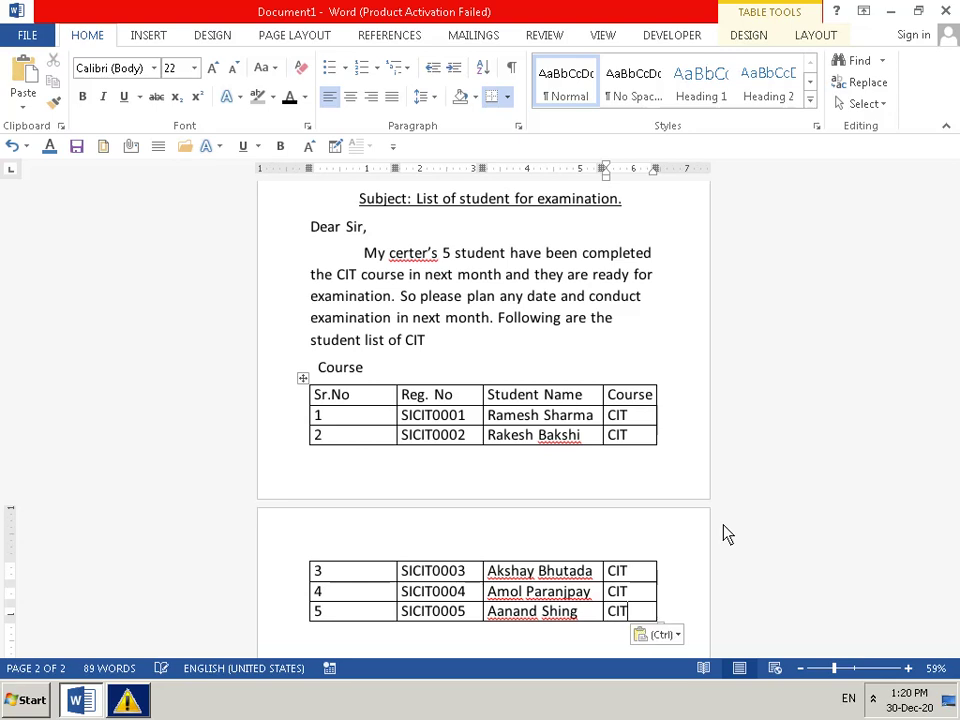
scroll(720, 528, down, 5)
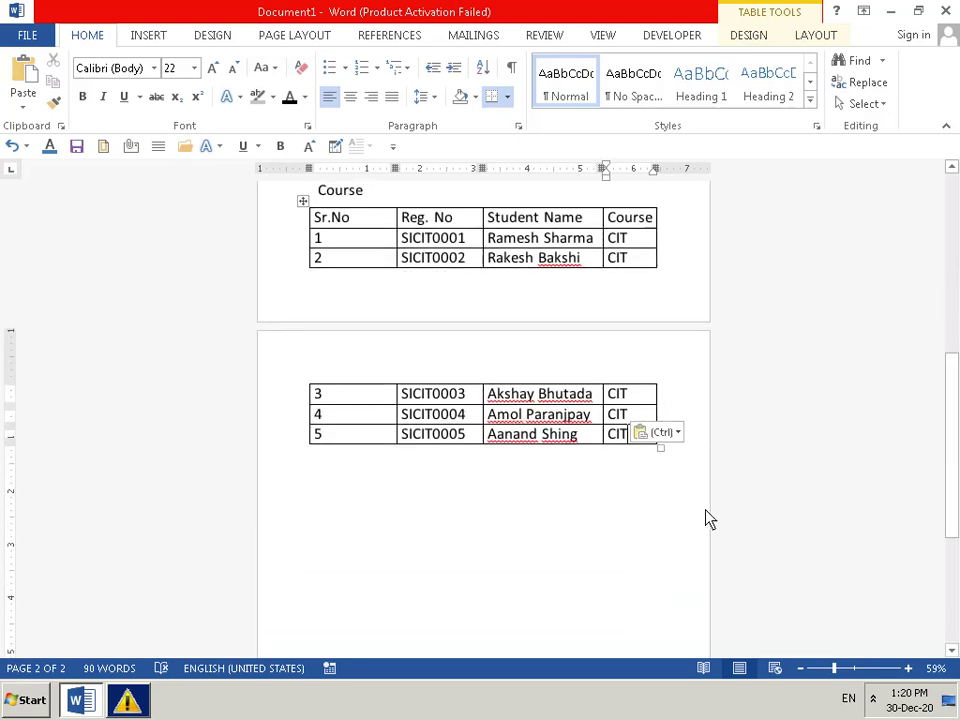
- On a new line below the table, type 'I has been completed registration of these student…'
click(450, 521)
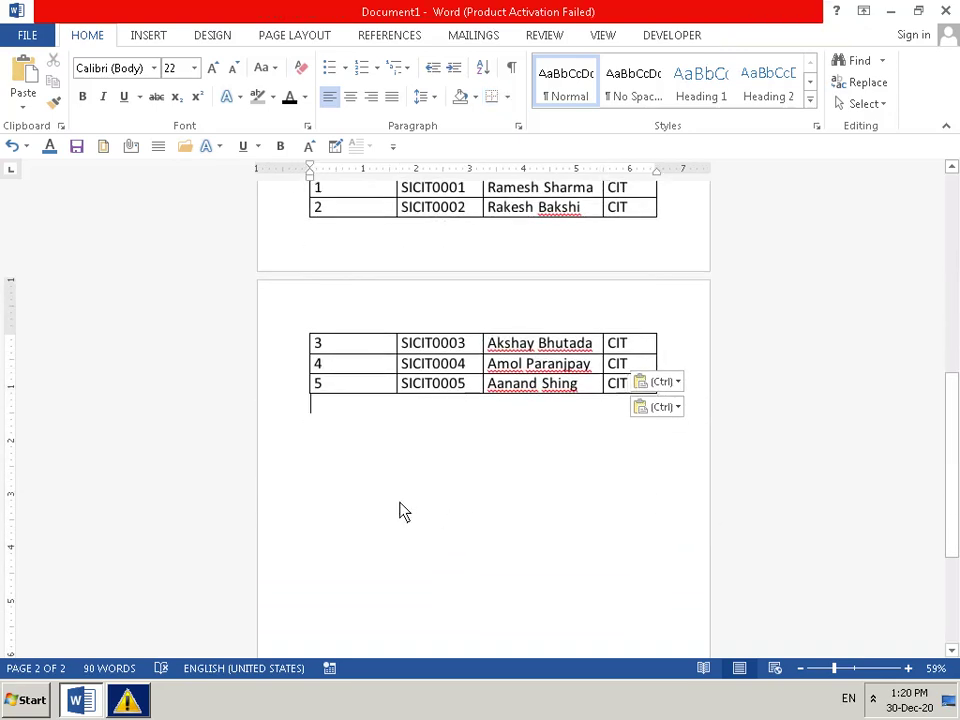
key(Return)
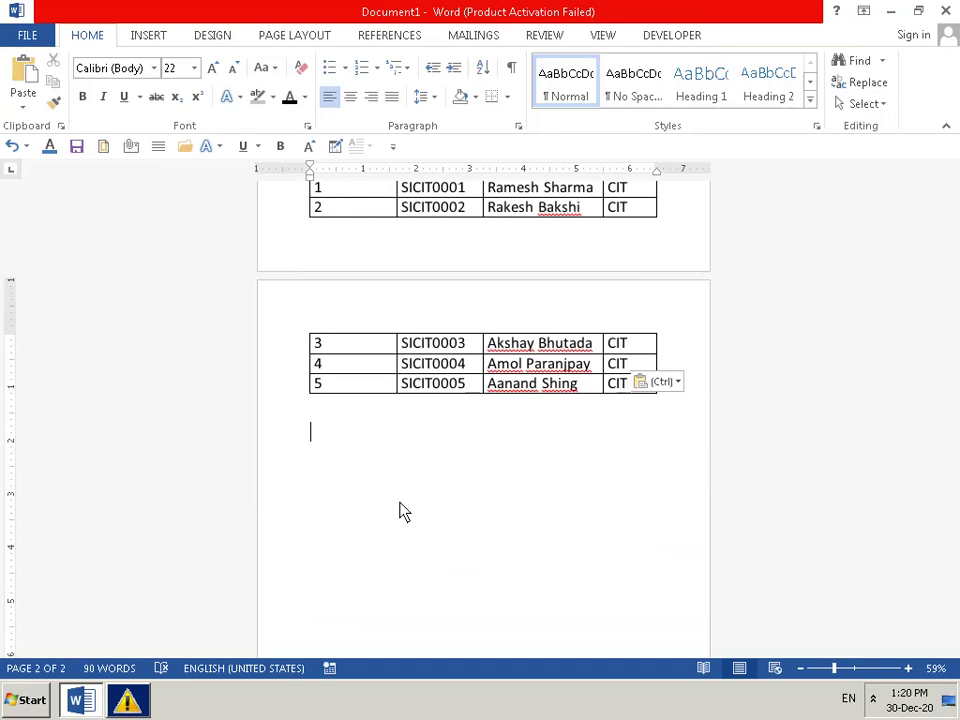
text(()
text( ha)
text(ve)
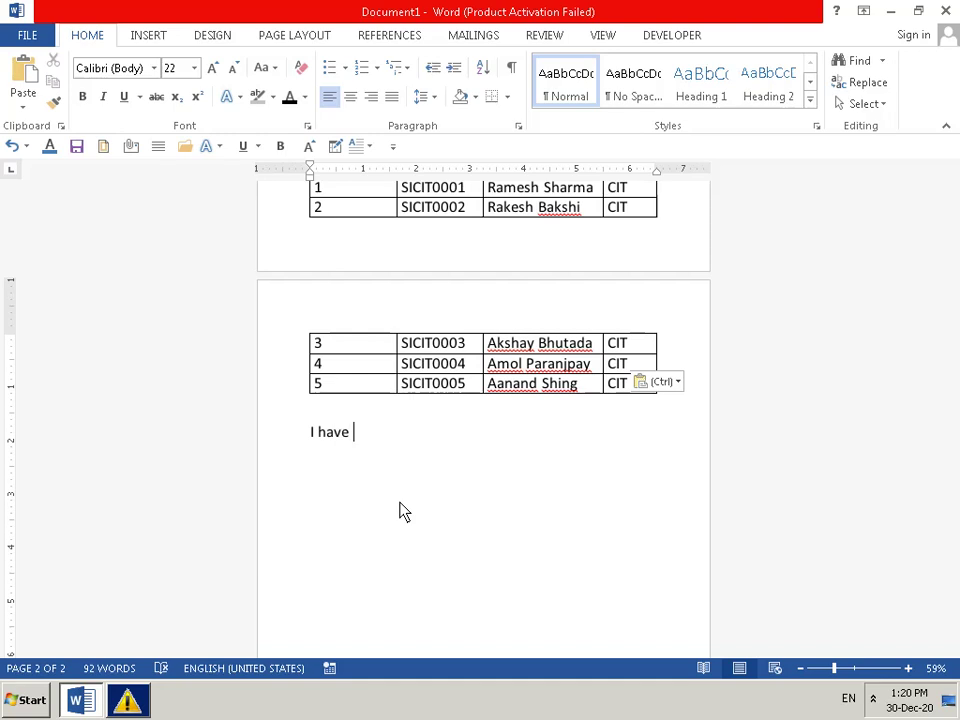
key(BackSpace)
key(BackSpace)
key(BackSpace)
text(s )
text(been )
text(c)
text(om)
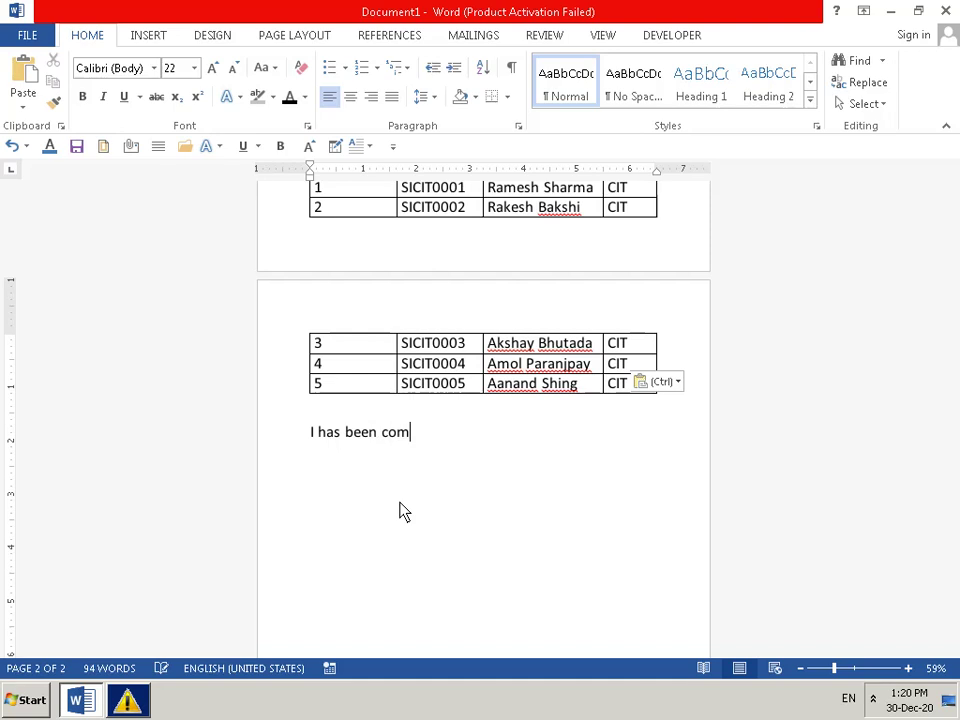
text(p)
text(lete)
text(d )
text(r)
text(egi)
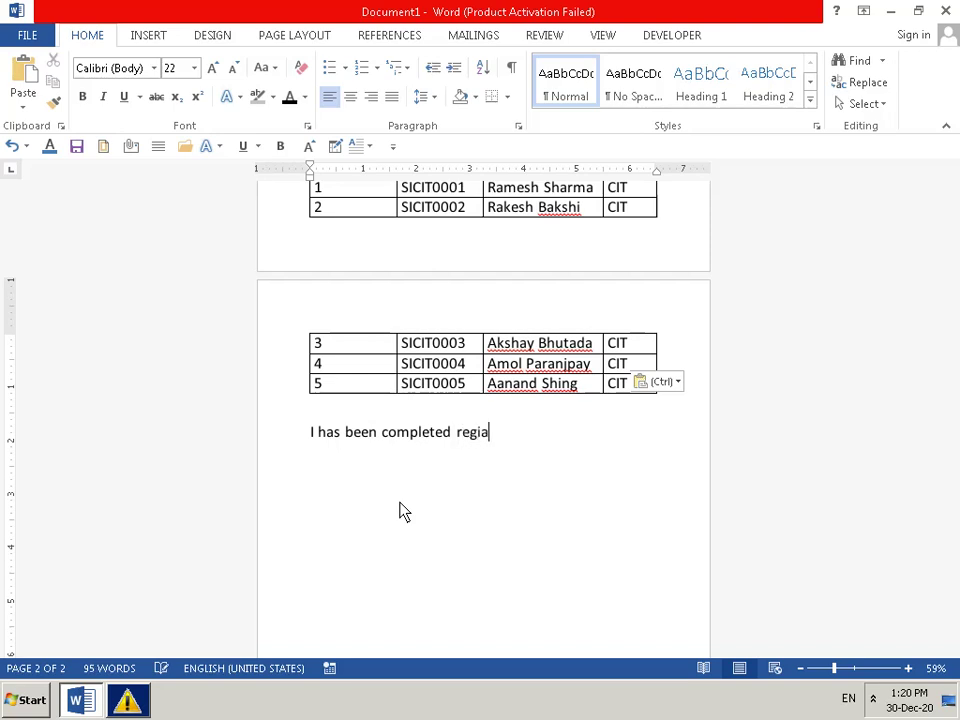
text(s)
text(t)
text(ra)
text(t)
text(ion )
text(o)
text(f thi)
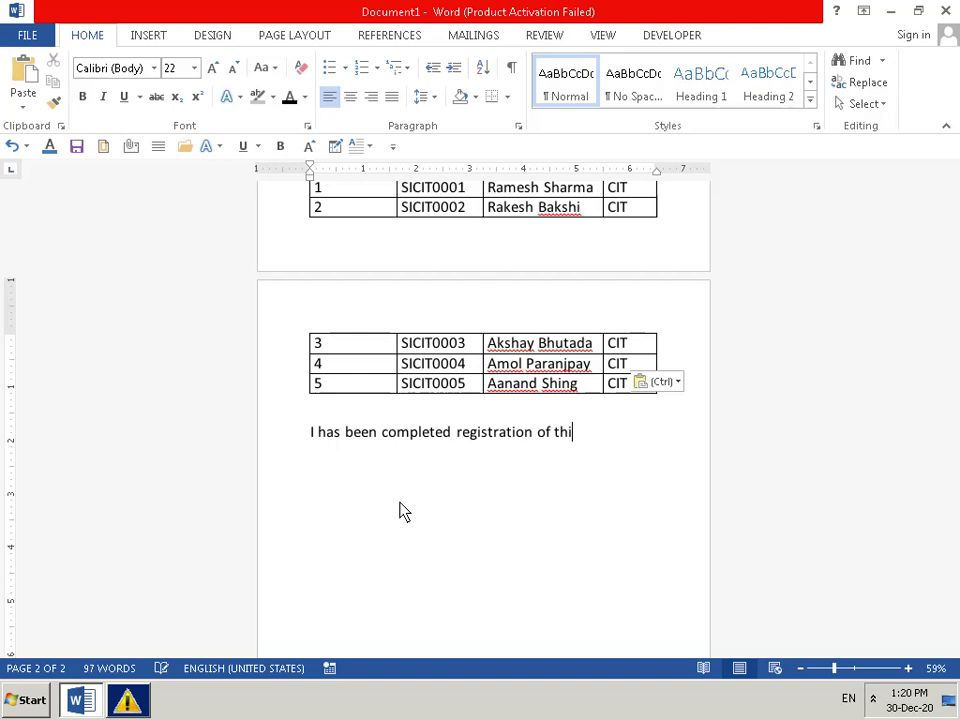
text(s)
key(BackSpace)
key(BackSpace)
key(BackSpace)
text(e)
text(se )
text(stu)
text(dent )
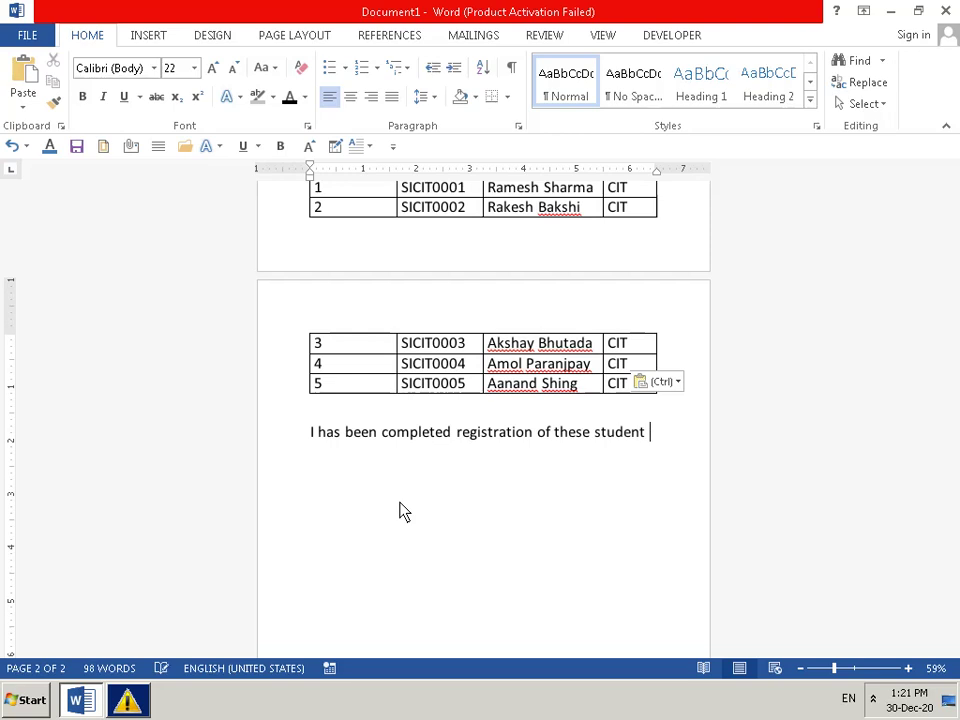
text(in )
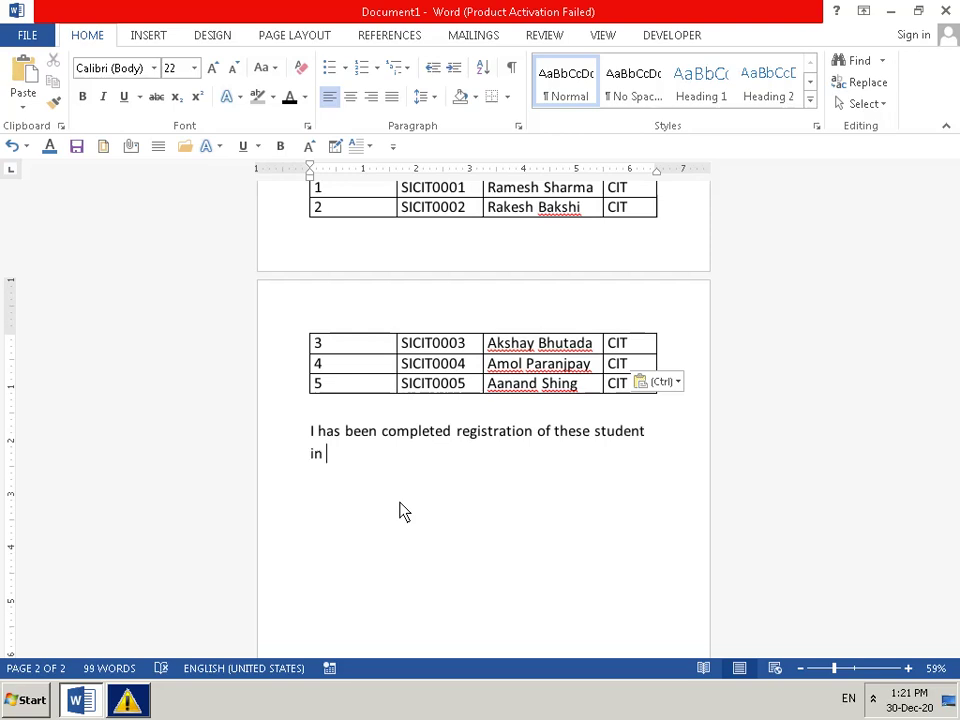
text(ad)
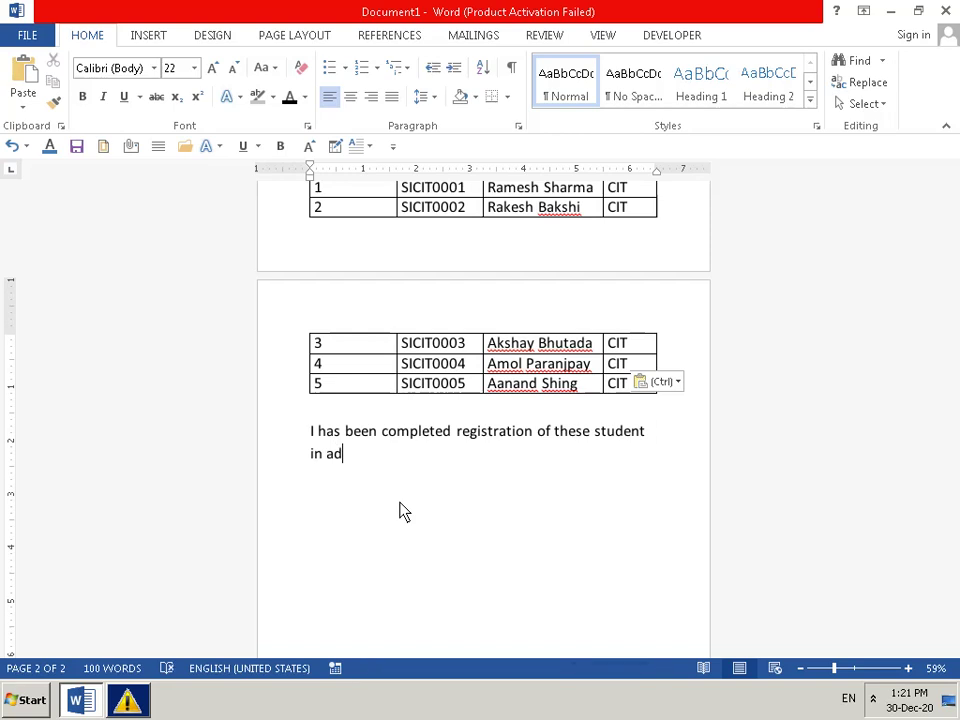
text(van)
text(ce)
text(d)
text( and )
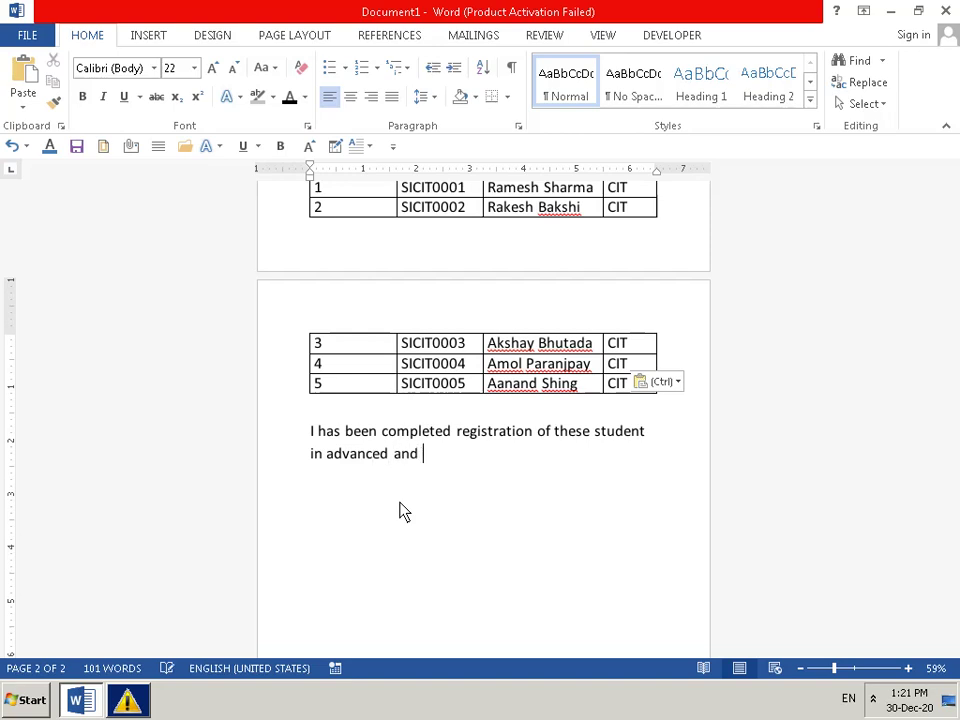
text(s)
text(en)
text(d )
text(pa)
text(m)
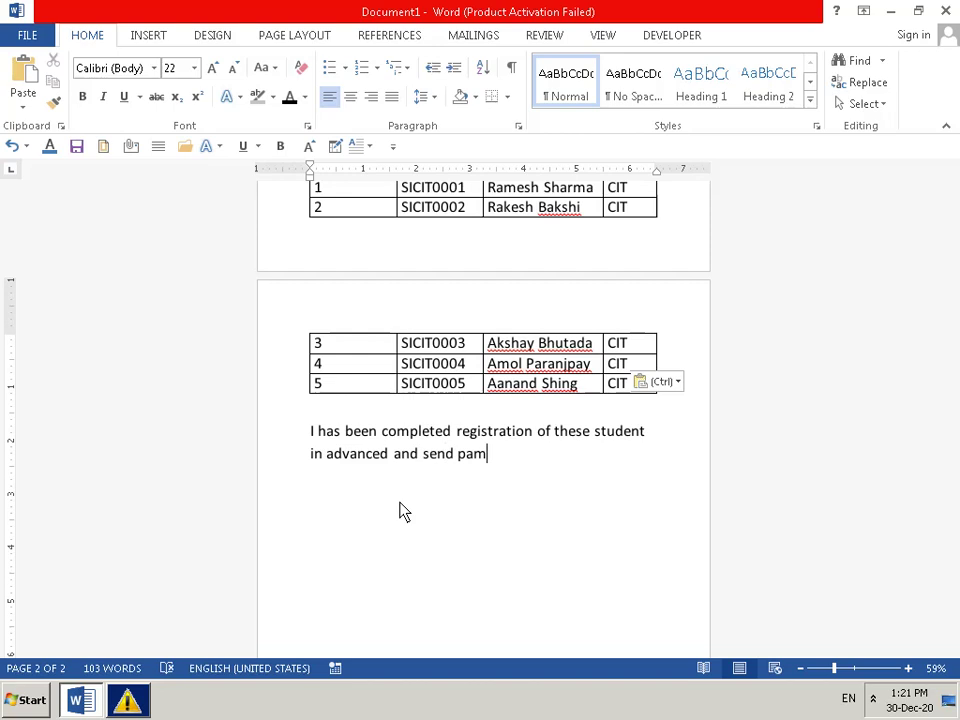
text(ent)
- Correct the misspelled 'payment' and continue the sentence with 'through net banking'
key(Left)
key(Left)
key(Left)
key(Left)
key(Left)
text(ty)
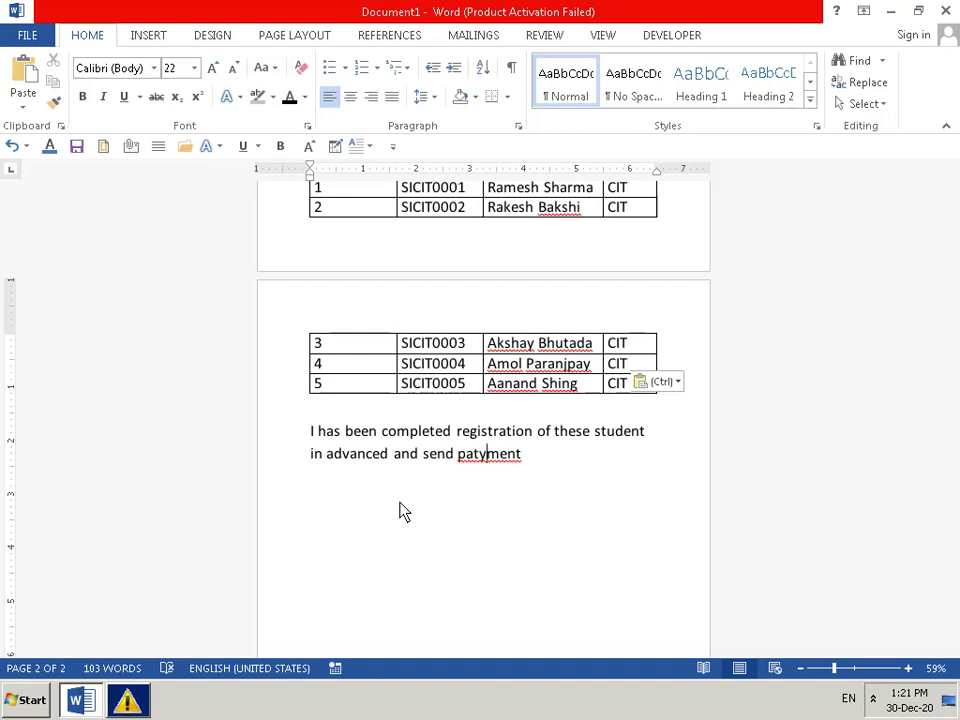
key(Left)
key(BackSpace)
key(Right)
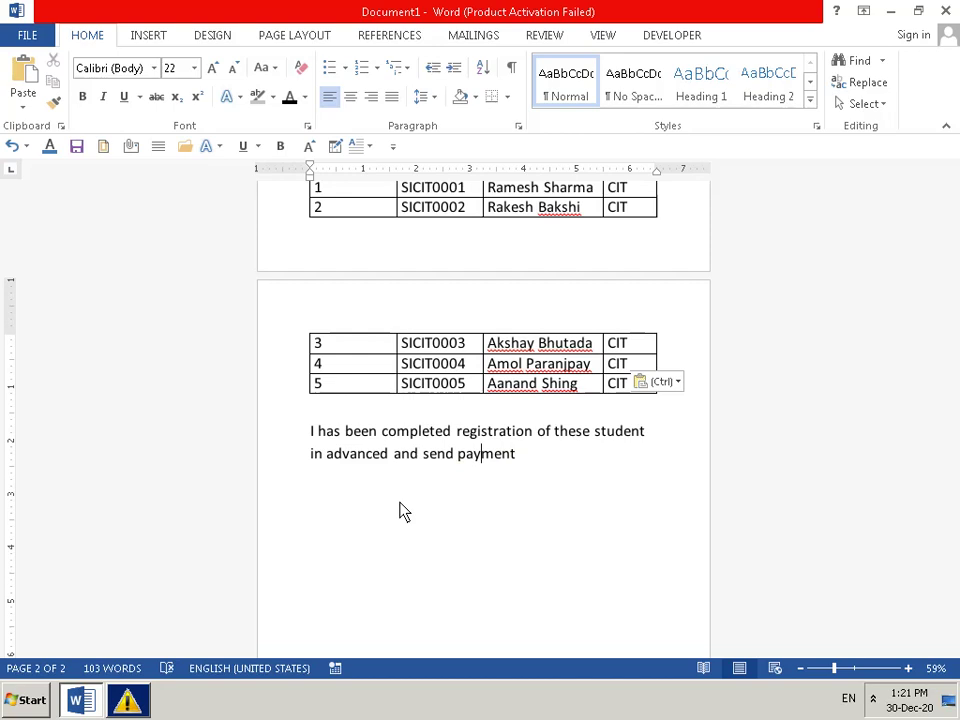
key(Right)
key(Right)
key(Right)
text(t)
text(h)
text(roug)
text(h )
text(net )
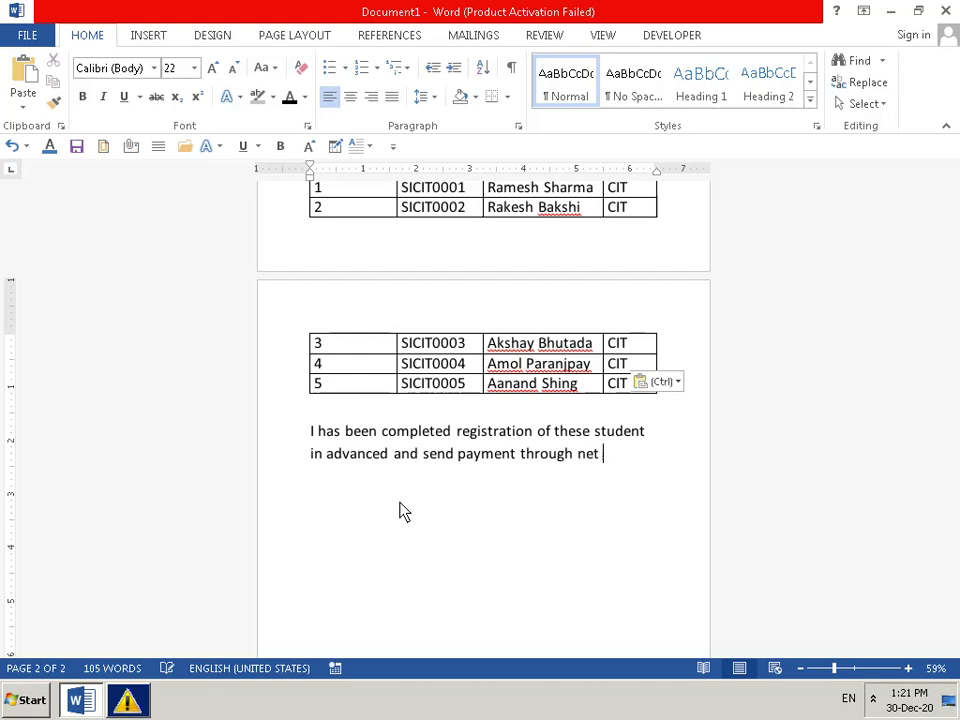
text(ba)
text(nki)
text(nf)
key(BackSpace)
text(g)
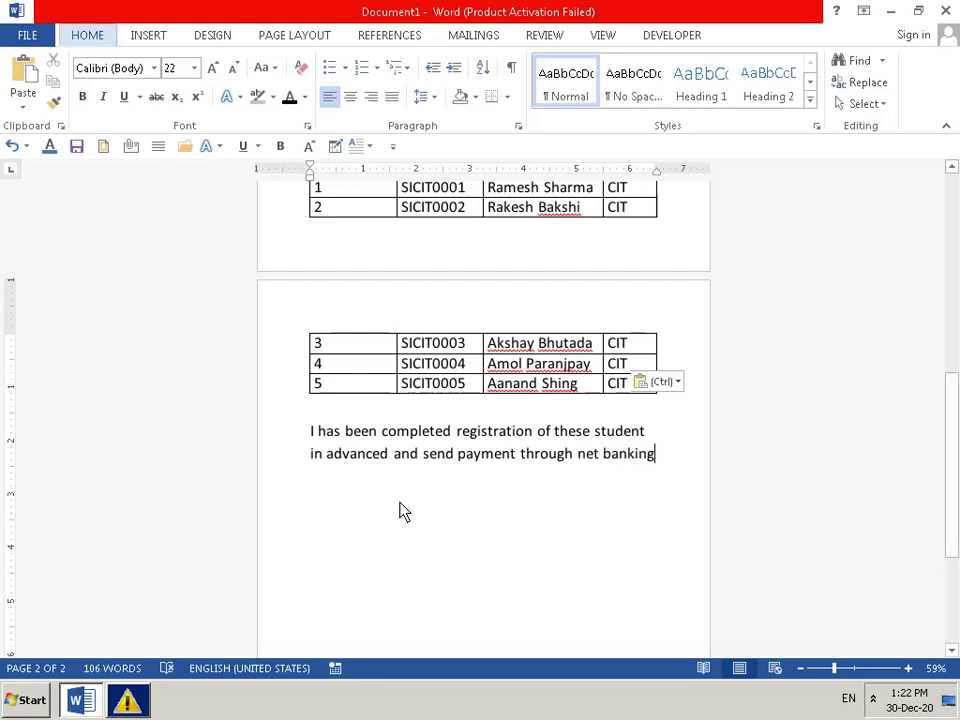
key(super)
key(Escape)
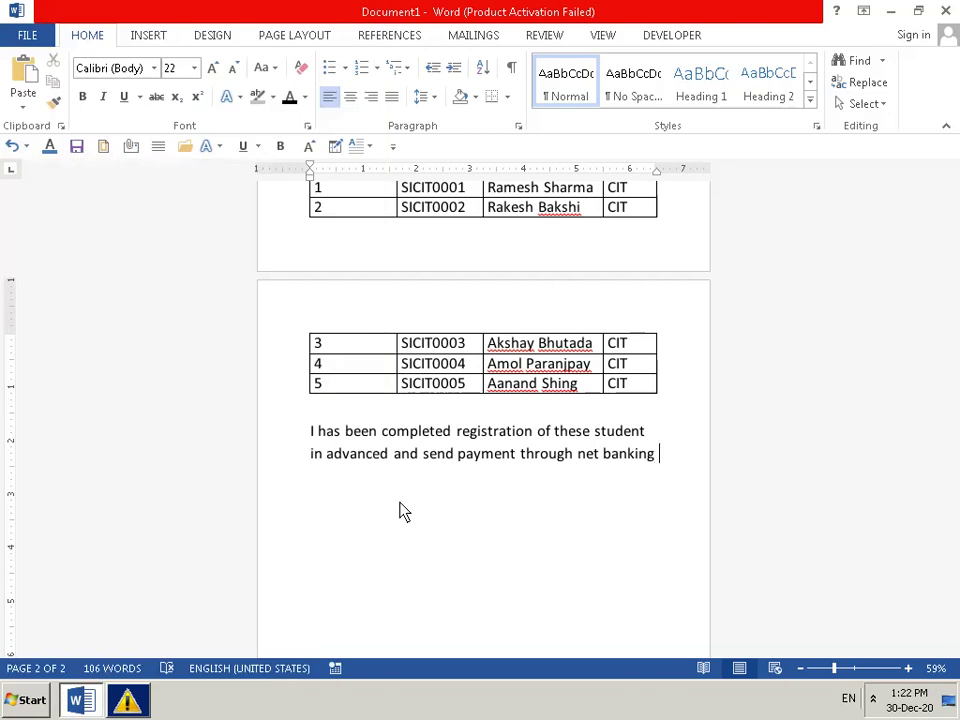
- Finish with 'on date 01/01/2021 you can conduct exam directly.' and start a new line
text(on )
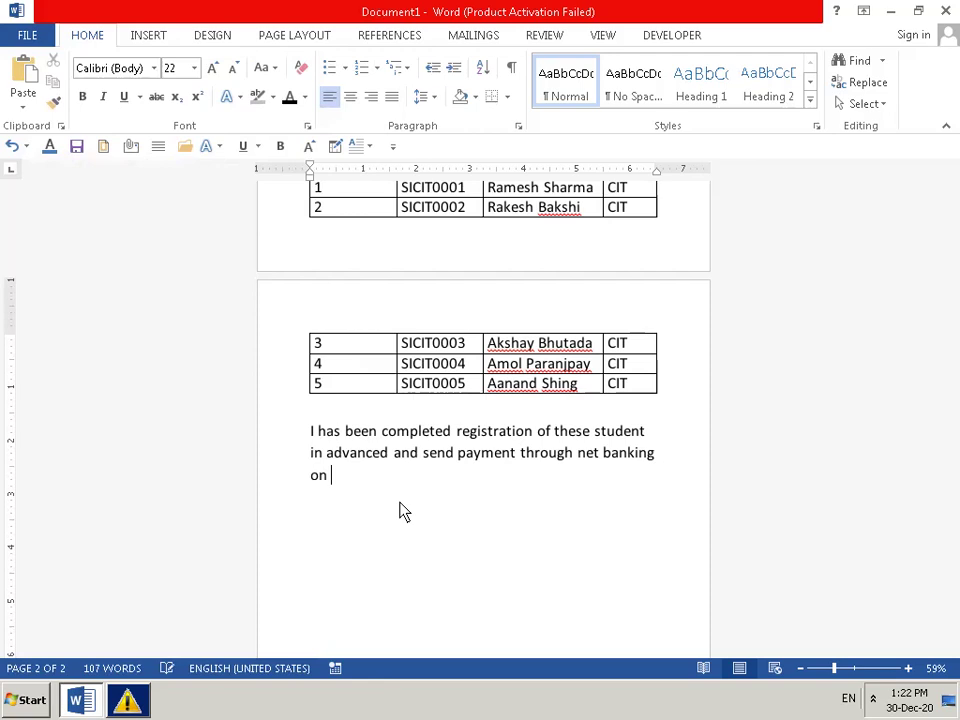
text(date)
text( 0)
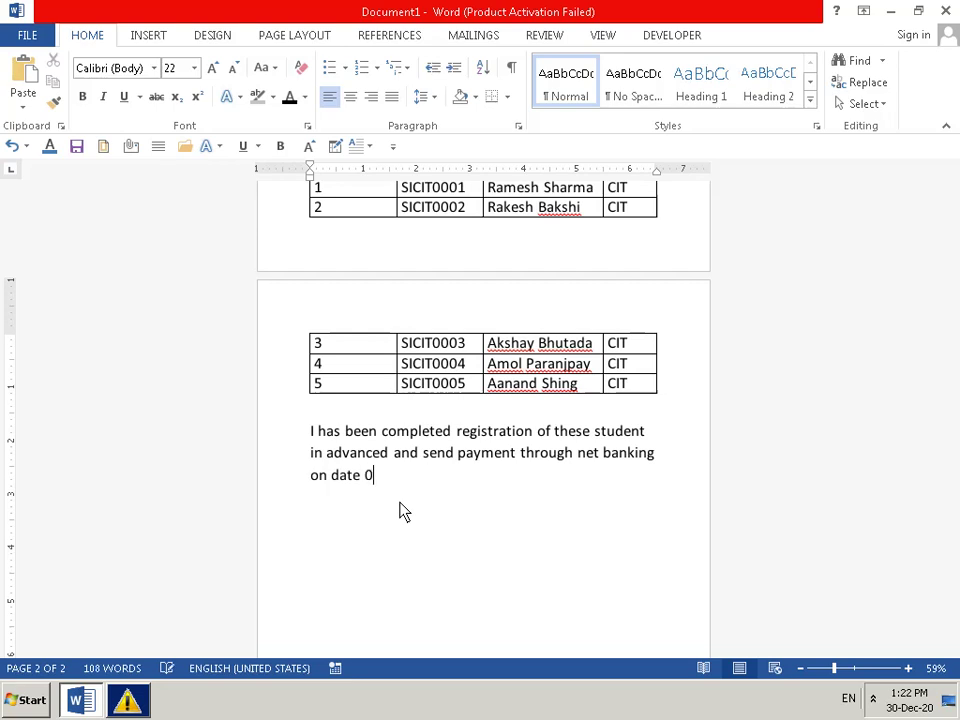
text(1/)
text(01/)
text(2021)
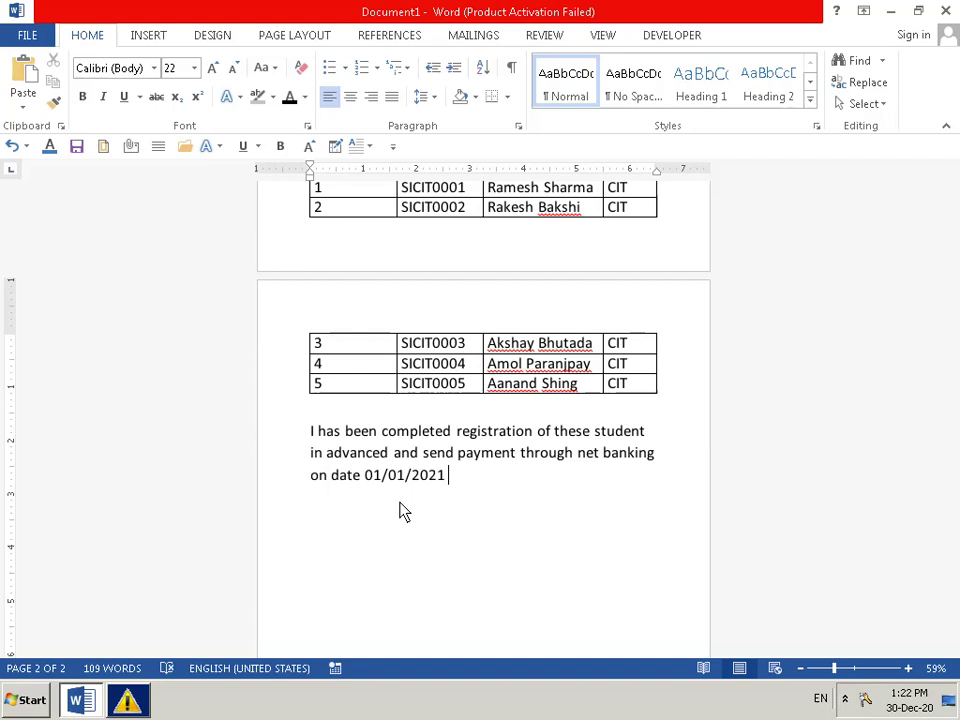
text( you )
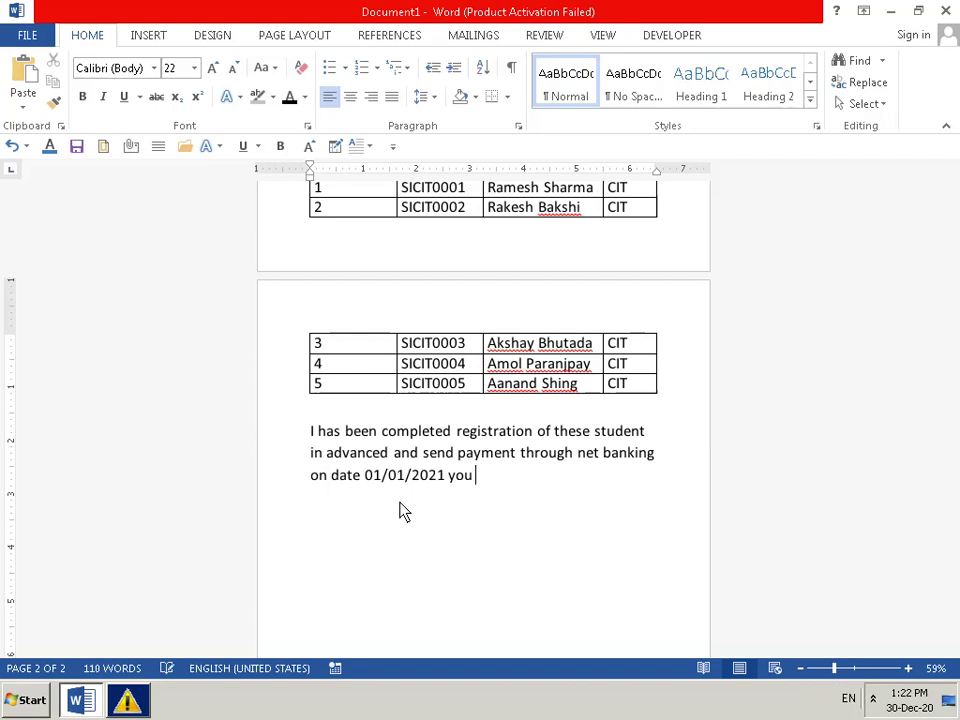
text(co)
text(n)
key(BackSpace)
key(BackSpace)
key(BackSpace)
text(an )
text(con)
text(duc)
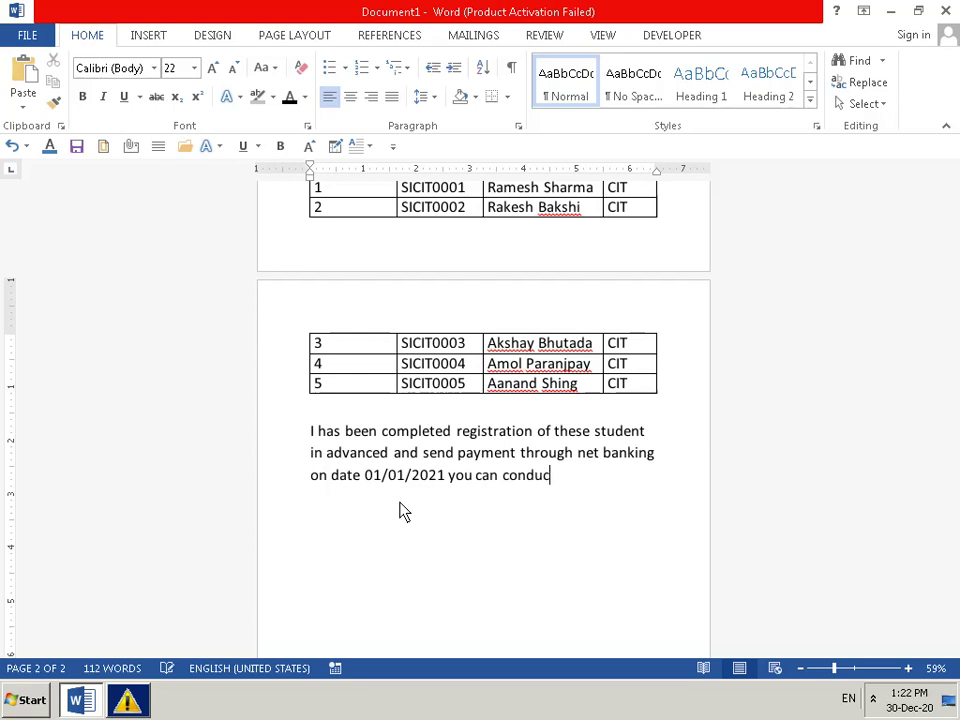
text(t )
text(ex)
text(am )
text(d)
text(ire)
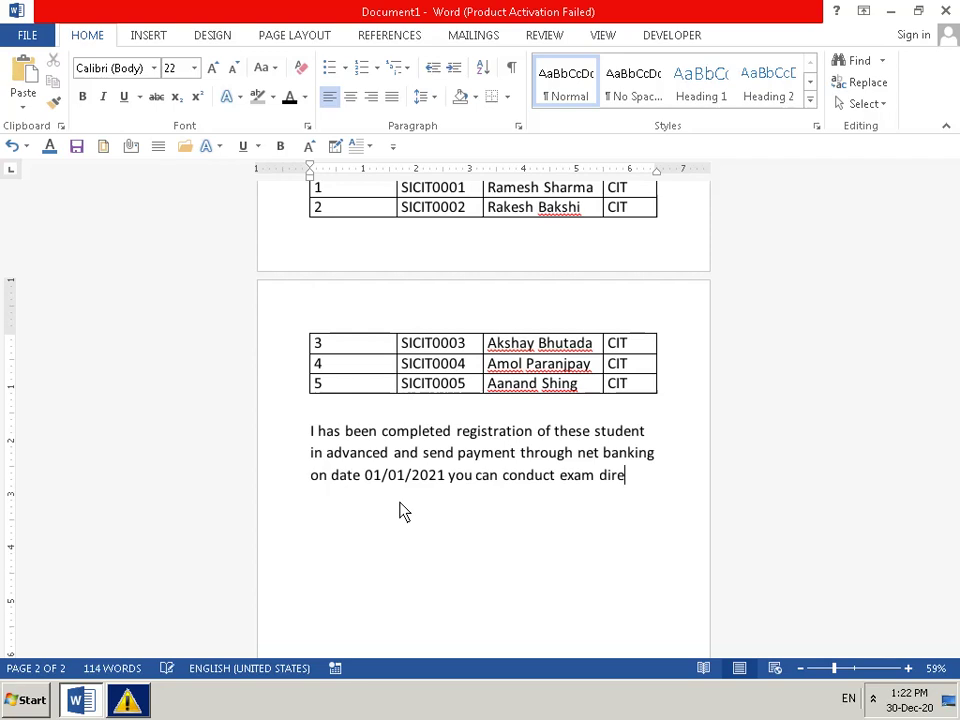
text(ctl)
text(y)
key(BackSpace)
key(Return)
key(Return)
- Type 'Thank you' and 'Your's Faithfully' on separate lines, leaving a fresh line beneath
text(T)
text(han)
text(k )
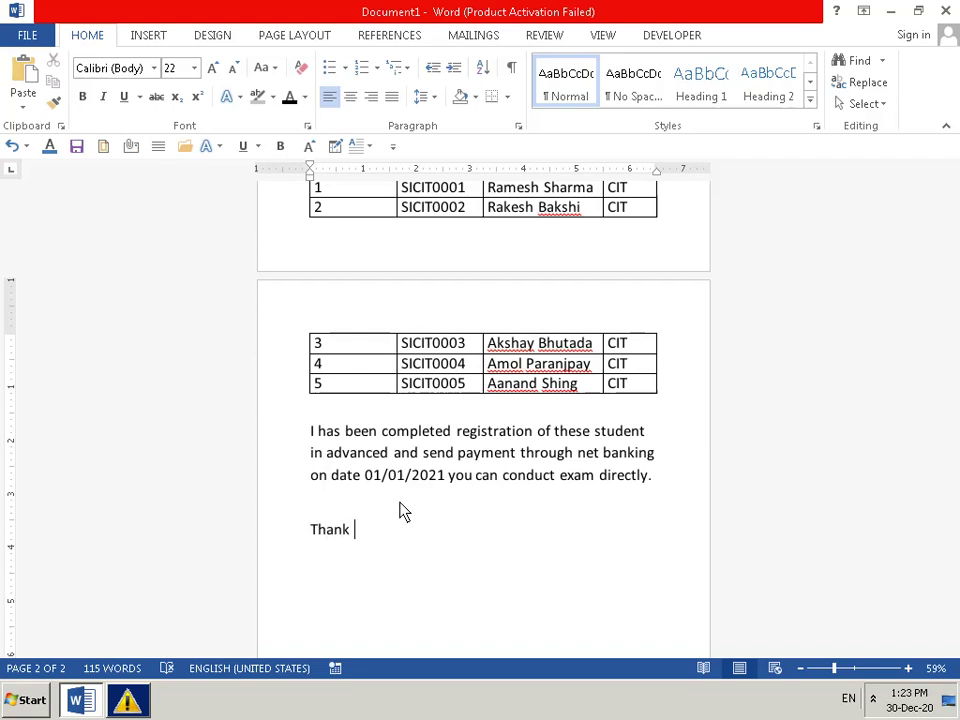
text(you)
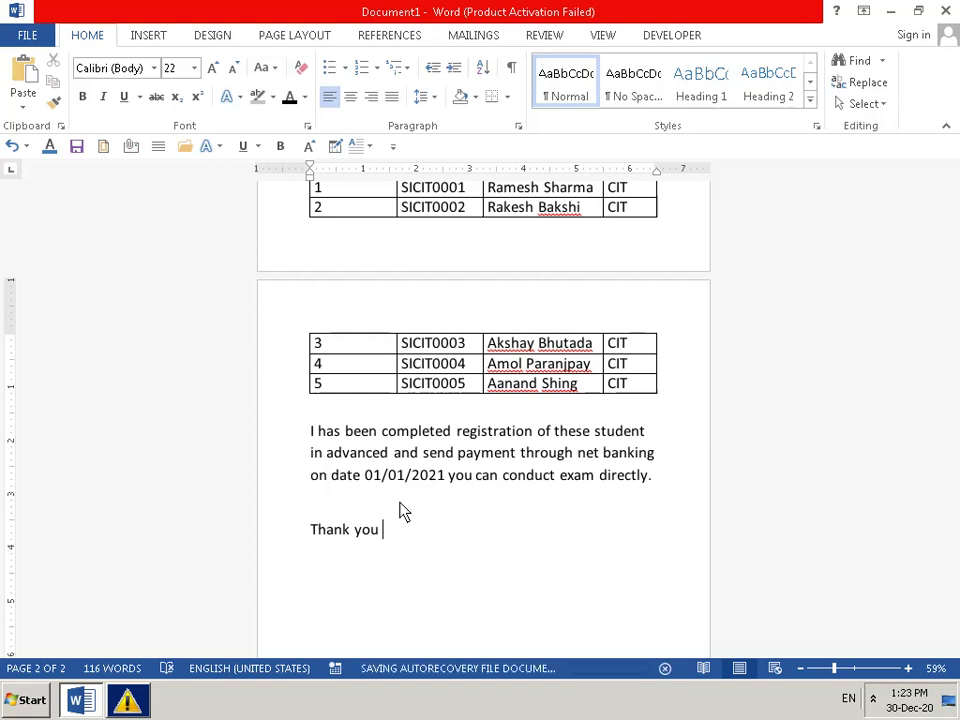
key(Return)
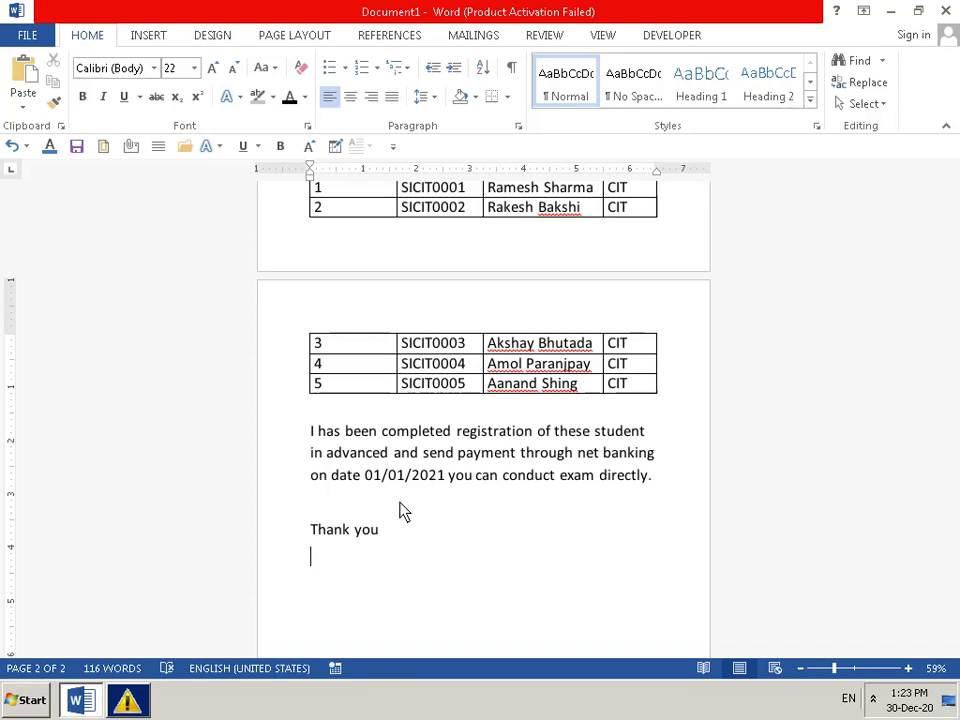
text(you)
key(BackSpace)
key(BackSpace)
key(BackSpace)
text(You)
key(BackSpace)
text(r)
text(')
key(BackSpace)
text(')
text(s )
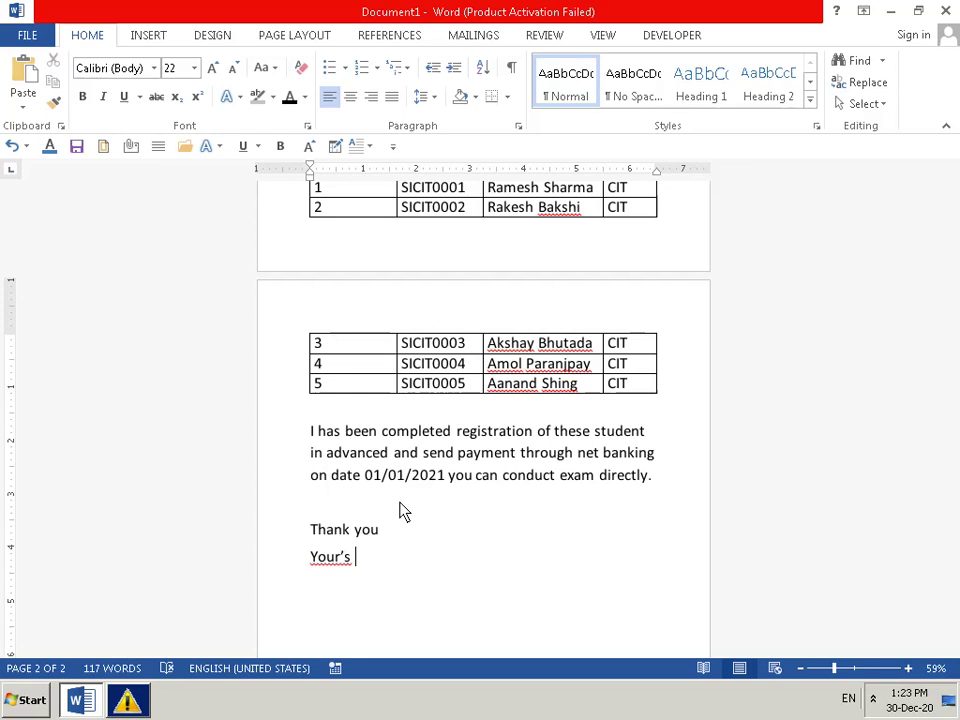
text(Fai)
text(th)
text(f)
text(ul)
text(ly)
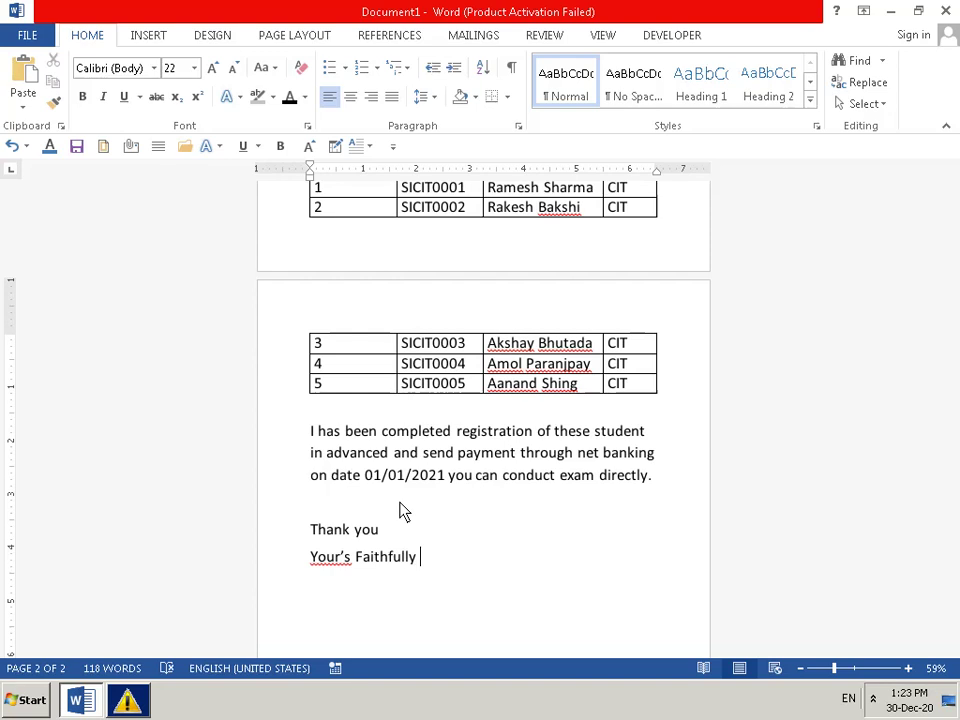
key(Return)
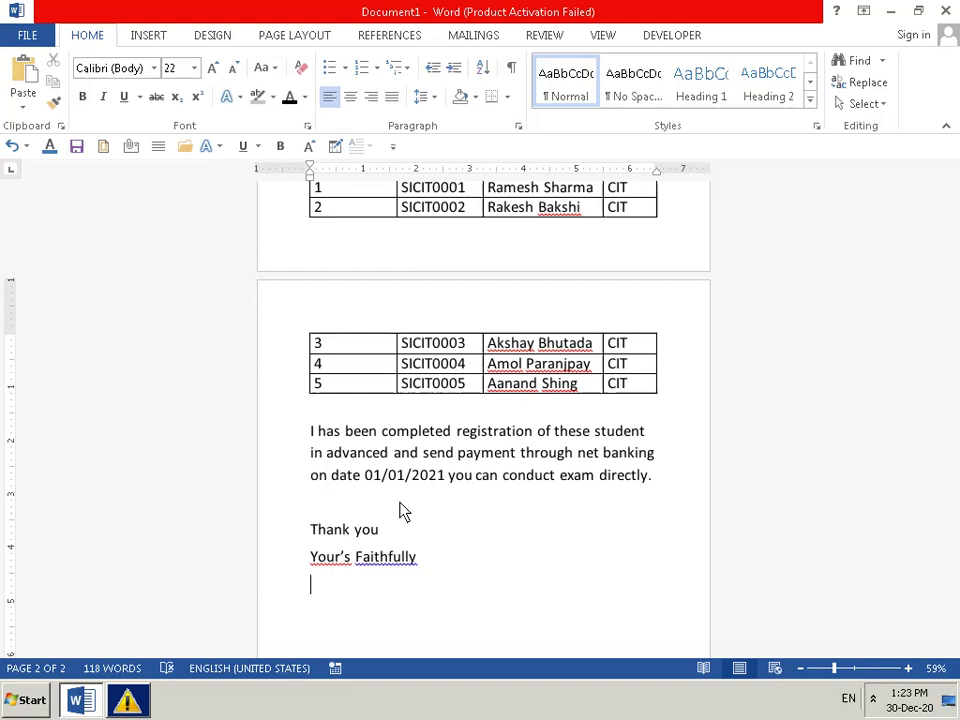
- Type 'Co-ordinator', fixing its typos, then 'Shree Infotech Computers' on the line below
text(Co)
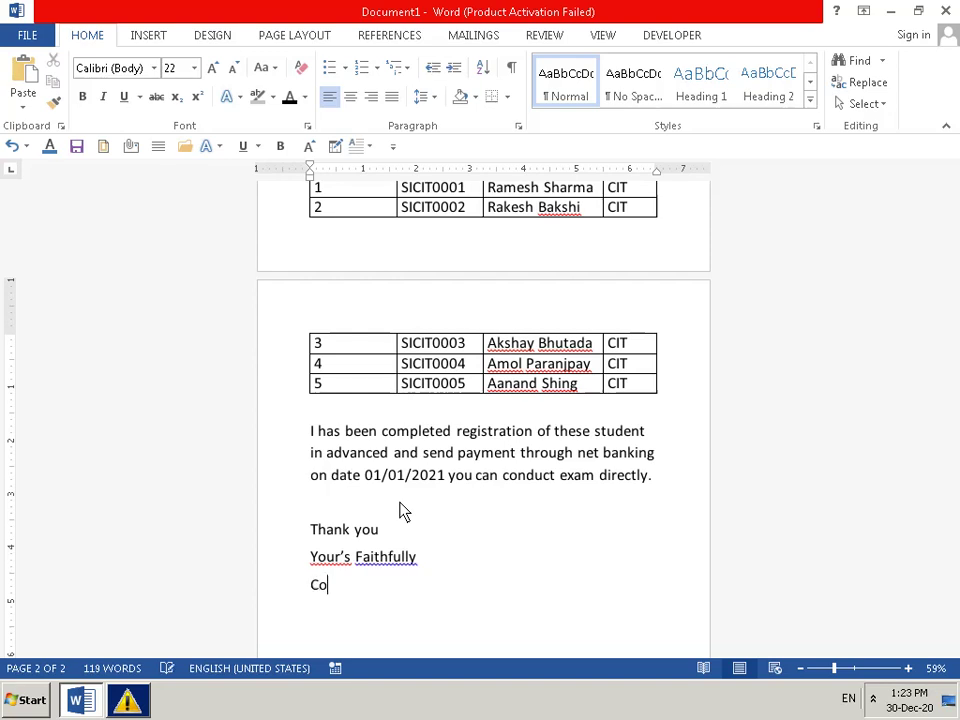
text(r)
key(Left)
key(Right)
key(BackSpace)
text(o)
text(r)
text(dina)
text(ter)
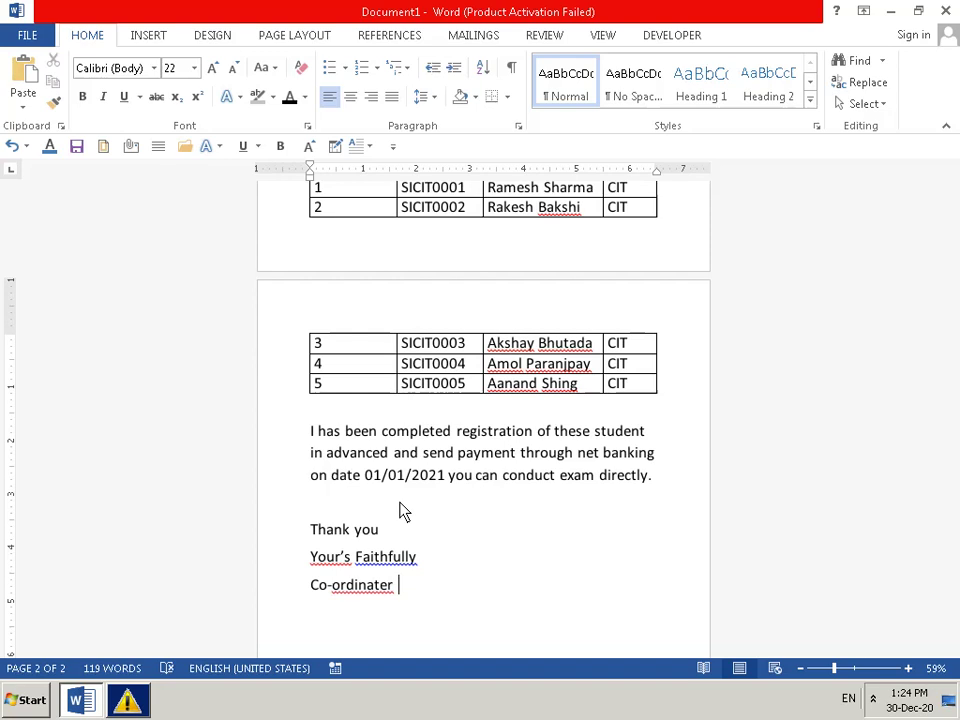
key(BackSpace)
key(BackSpace)
text(ot)
key(BackSpace)
key(BackSpace)
key(BackSpace)
text(or)
key(Return)
text(S)
text(hre)
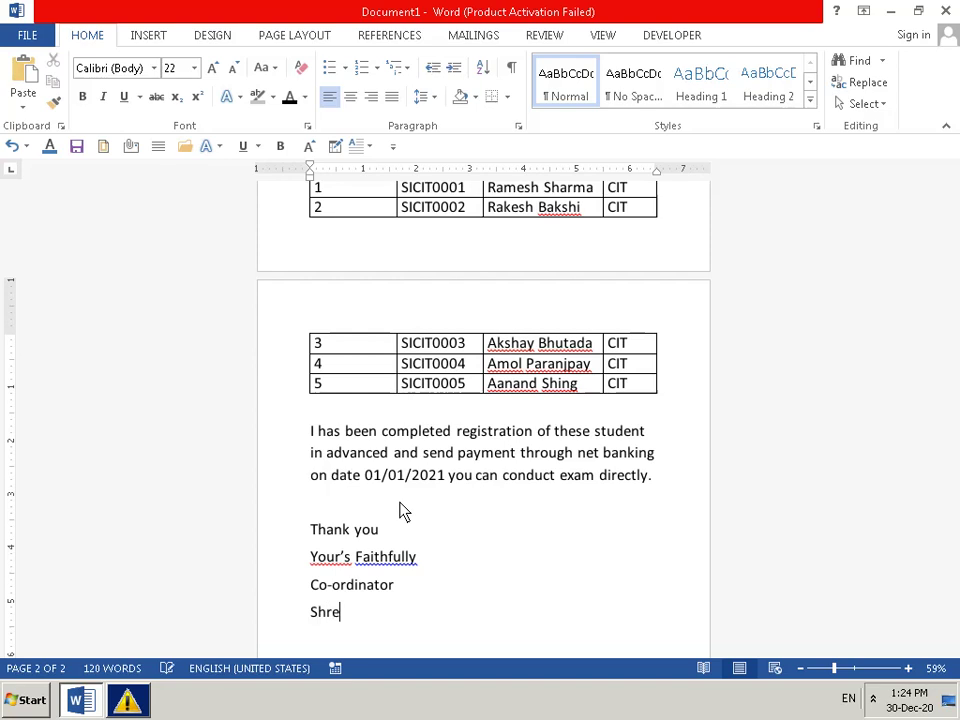
text(e )
text(In)
text(fot)
text(e)
text(ch )
text(C)
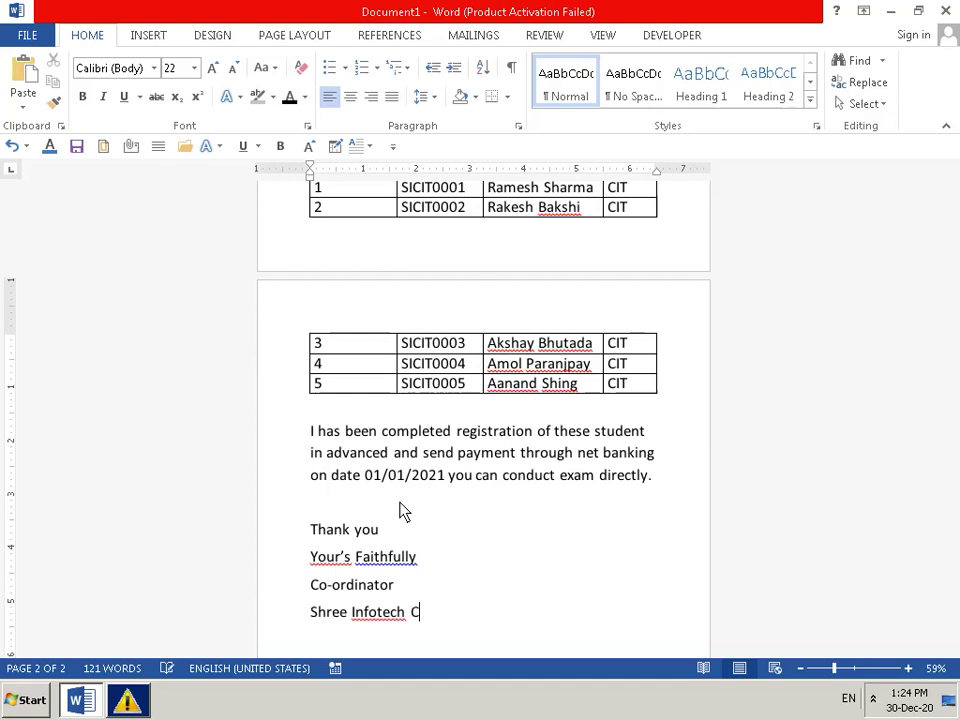
text(om)
text(p)
text(ute)
text(rs)
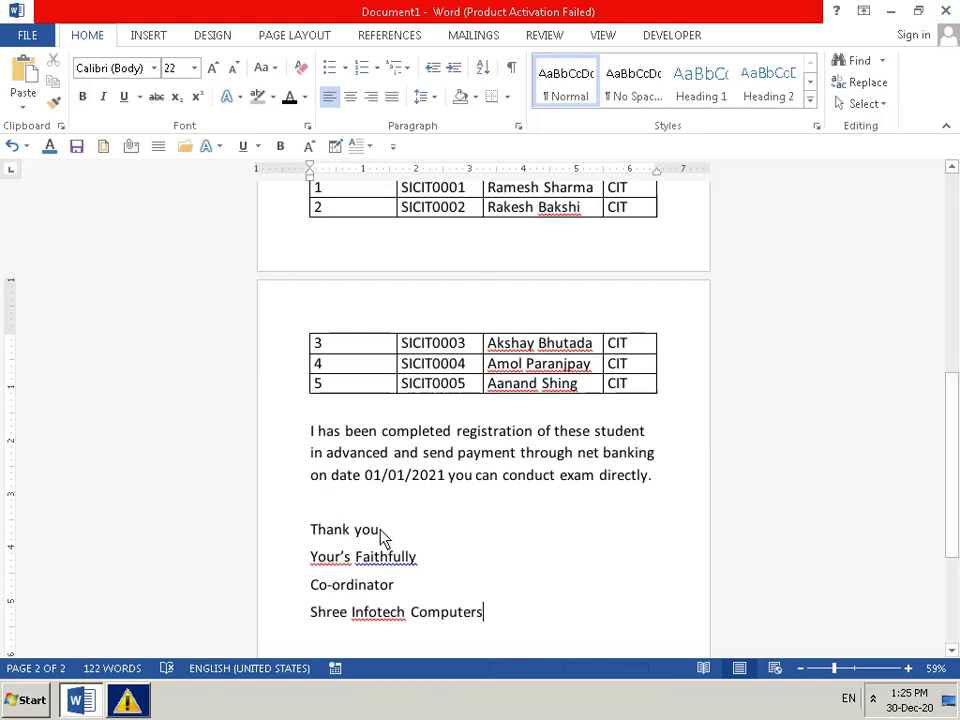
- Tab across the 'Ref No. :' line at the top and type 'Date:' at its right end
scroll(540, 636, up, 1)
scroll(571, 610, up, 2)
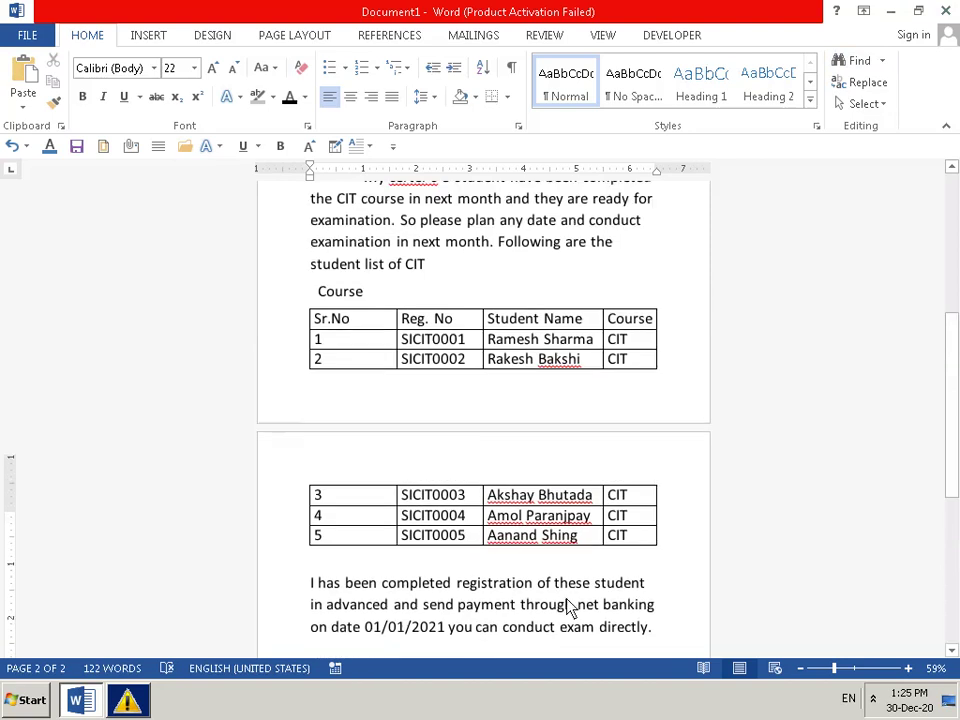
scroll(591, 544, up, 5)
scroll(577, 486, up, 2)
scroll(577, 486, up, 1)
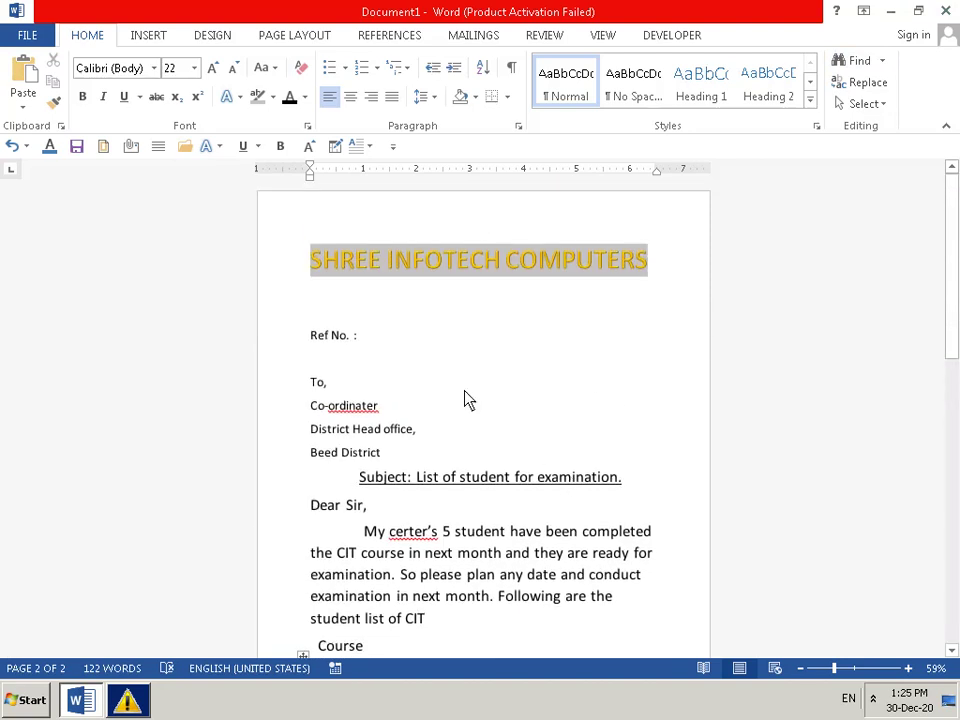
click(482, 328)
click(485, 343)
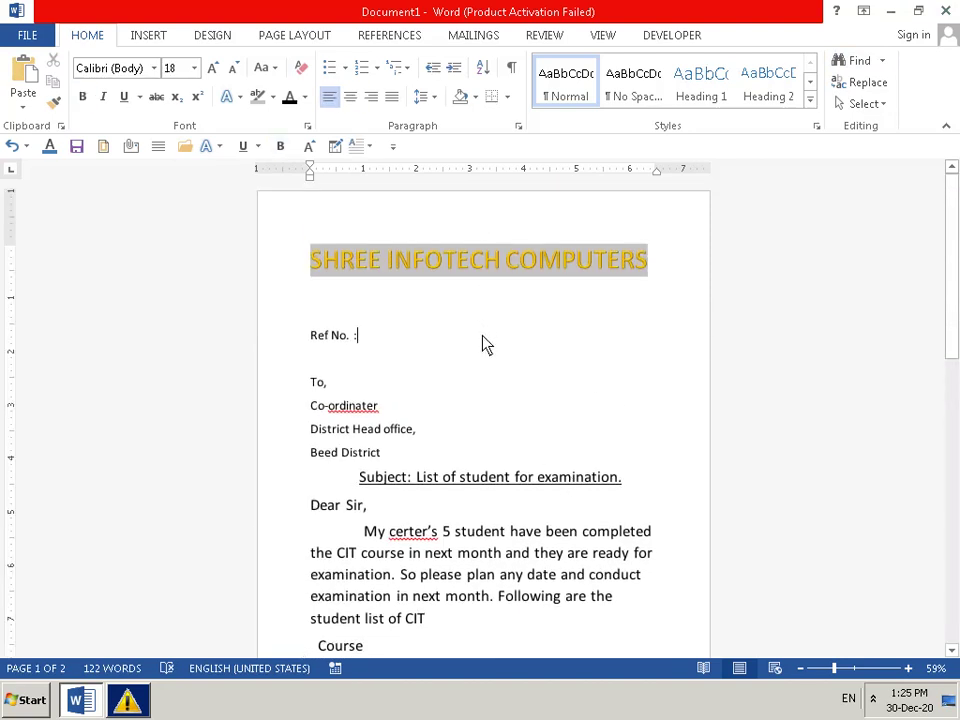
key(Tab)
key(Tab)
key(Tab)
key(Tab)
key(Tab)
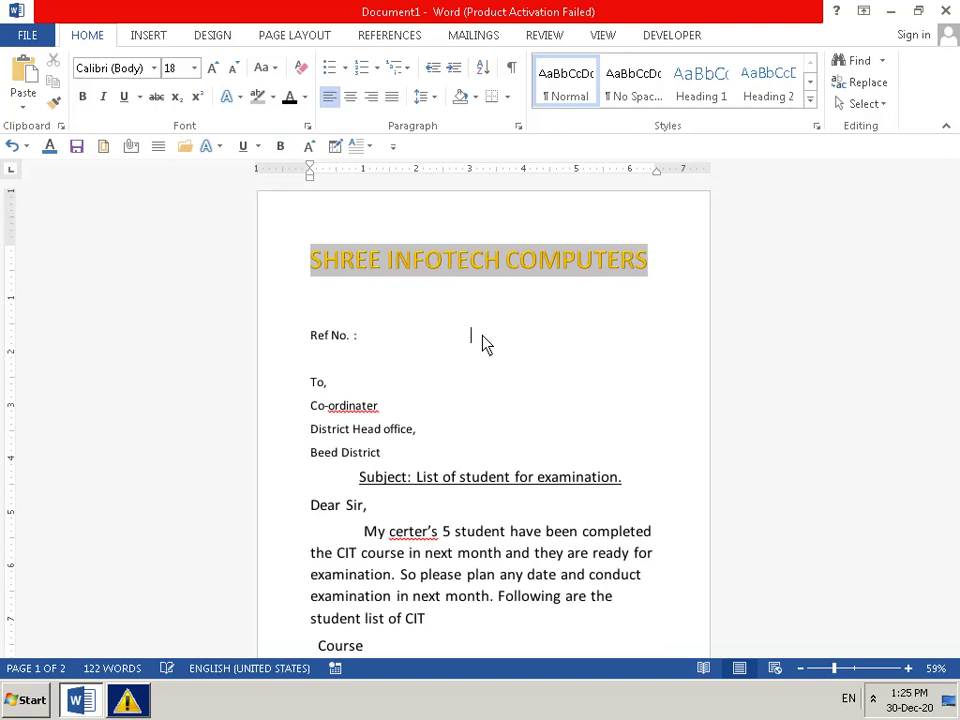
key(Tab)
key(Tab)
key(Tab)
key(Tab)
key(Tab)
key(Tab)
key(BackSpace)
text(D)
text(a)
text(t)
text(r)
text(e)
key(BackSpace)
key(BackSpace)
key(BackSpace)
text(e)
key(BackSpace)
text(:)
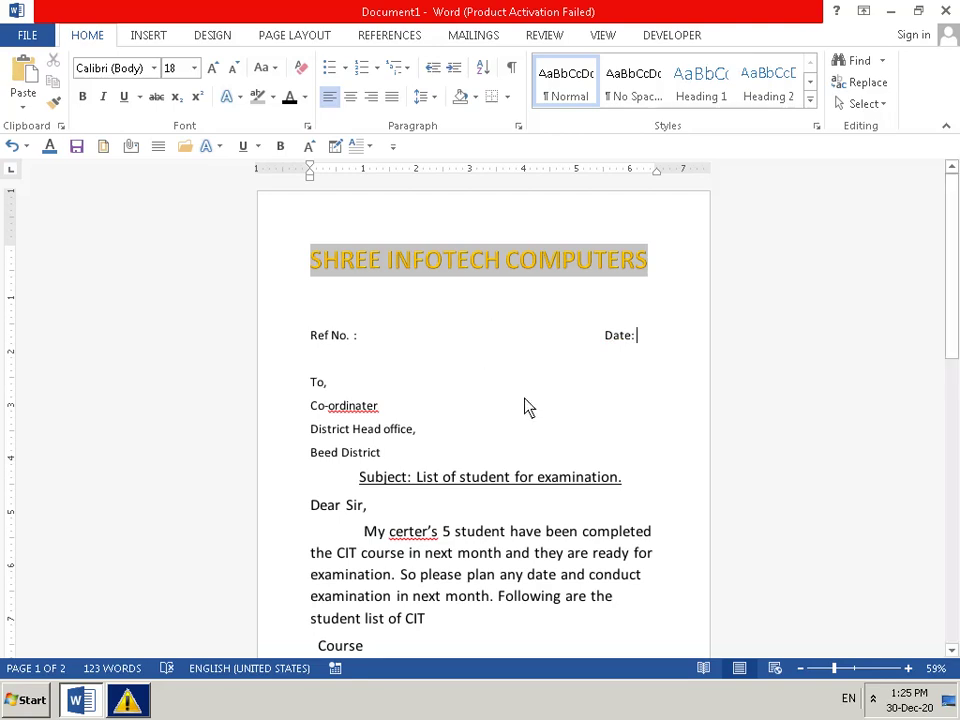
- Scroll through the letter from the SHREE INFOTECH COMPUTERS heading to the signature block
scroll(525, 405, down, 5)
scroll(528, 405, down, 1)
scroll(528, 405, up, 1)
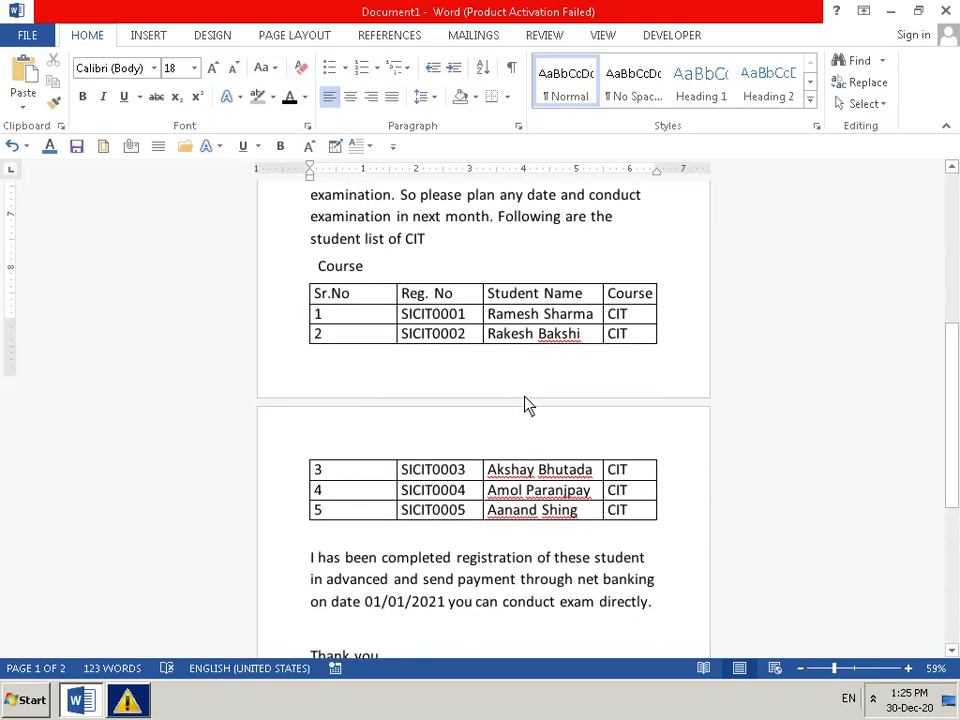
scroll(528, 405, up, 1)
scroll(528, 405, down, 4)
scroll(526, 402, down, 1)
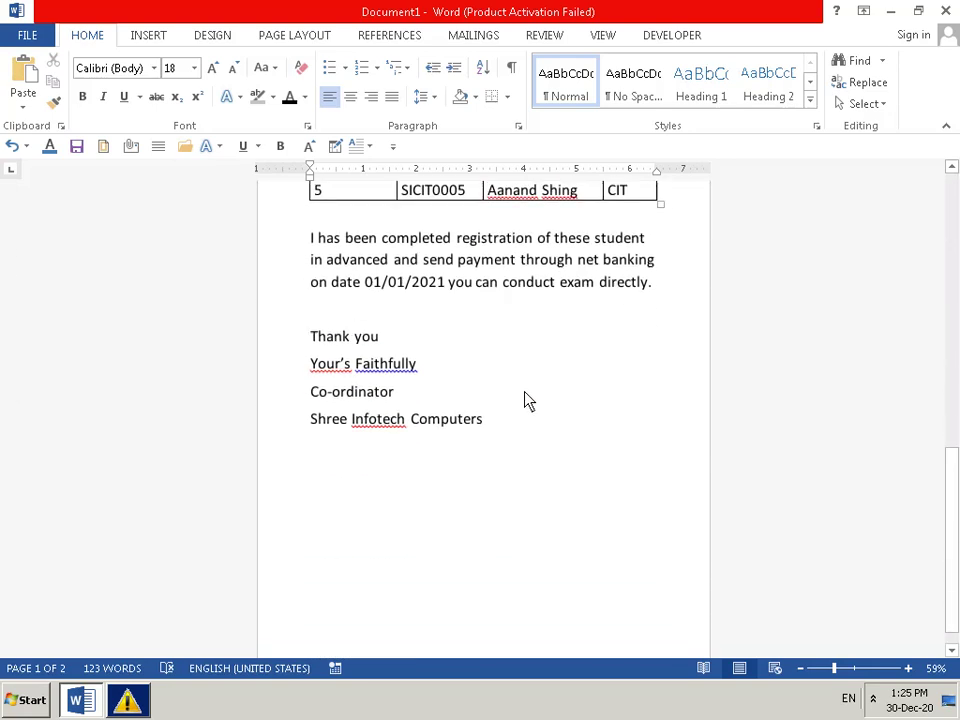
scroll(526, 400, up, 2)
scroll(528, 392, down, 2)
scroll(528, 390, up, 1)
scroll(528, 390, up, 4)
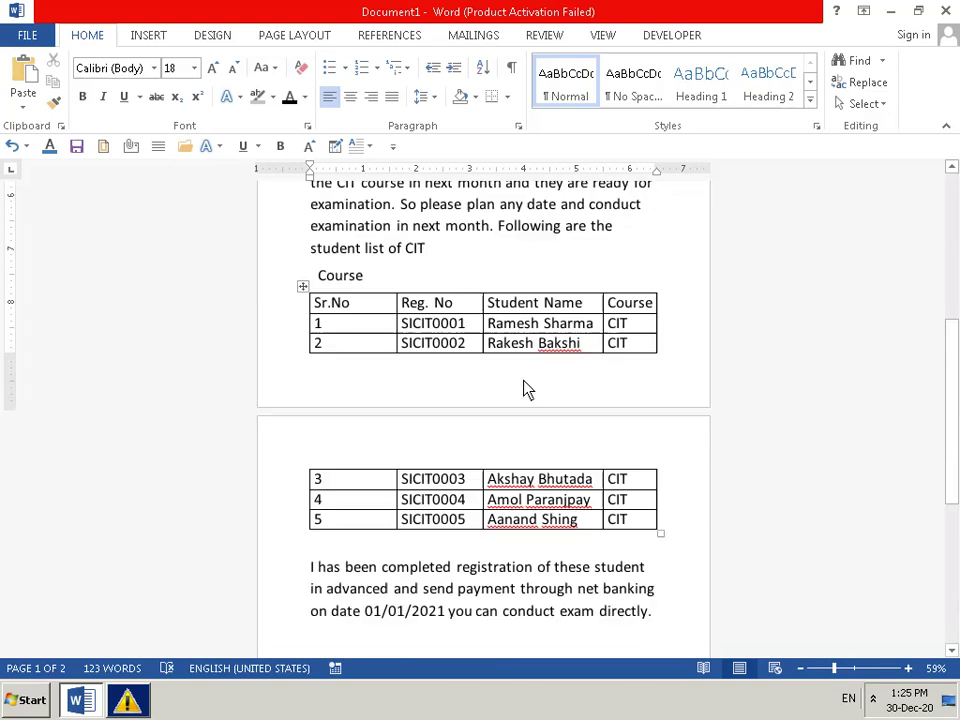
scroll(528, 390, up, 4)
scroll(528, 390, up, 1)
scroll(528, 390, down, 2)
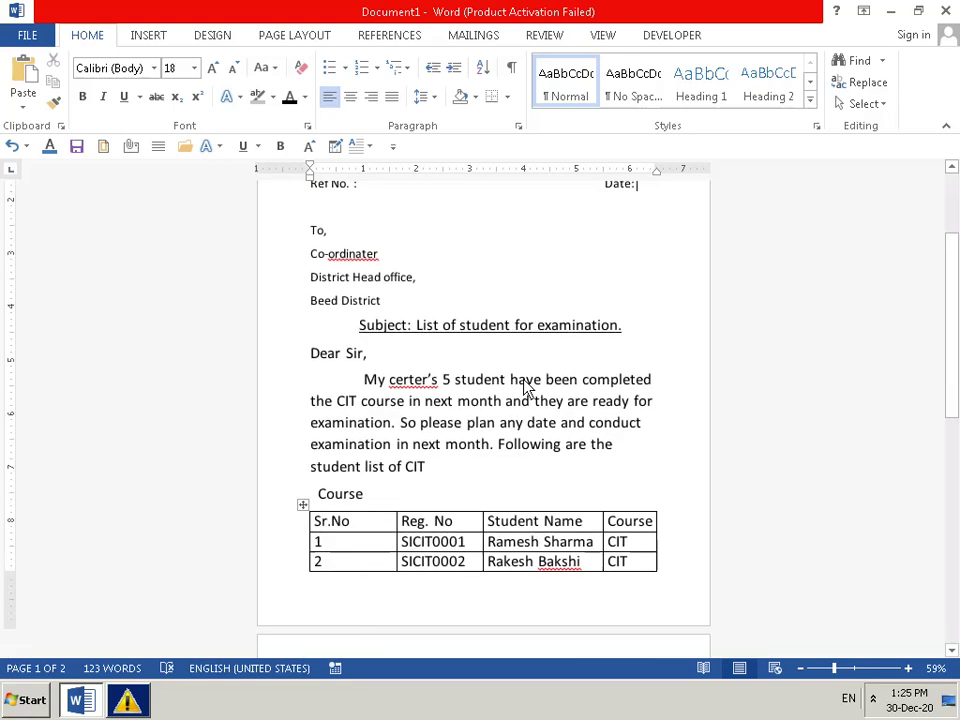
scroll(530, 385, down, 2)
scroll(495, 425, up, 2)
scroll(480, 463, up, 3)
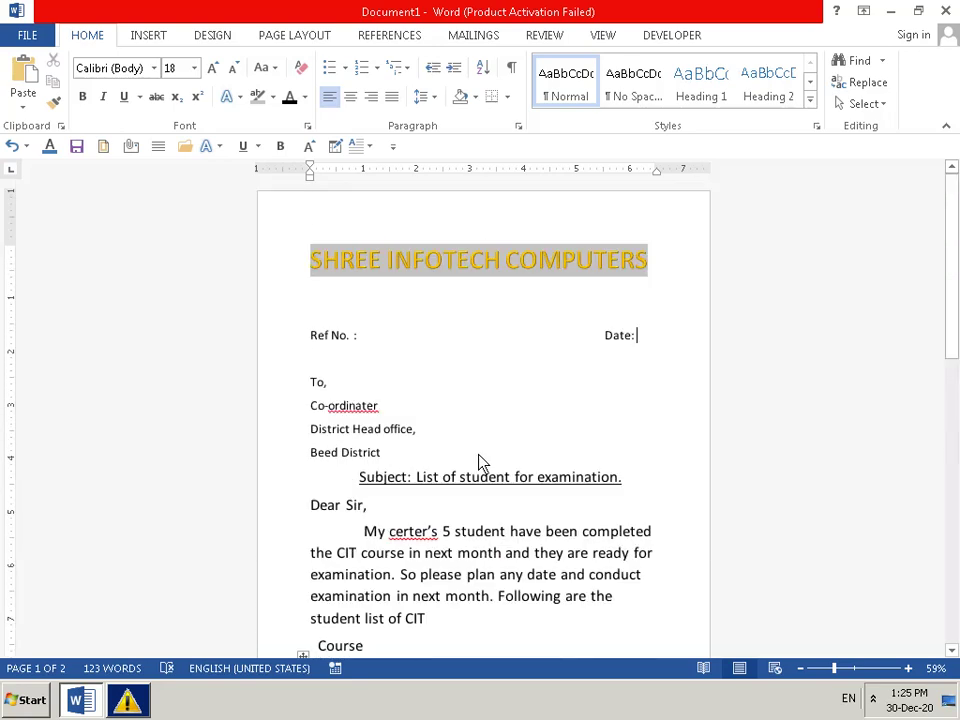
scroll(490, 457, down, 4)
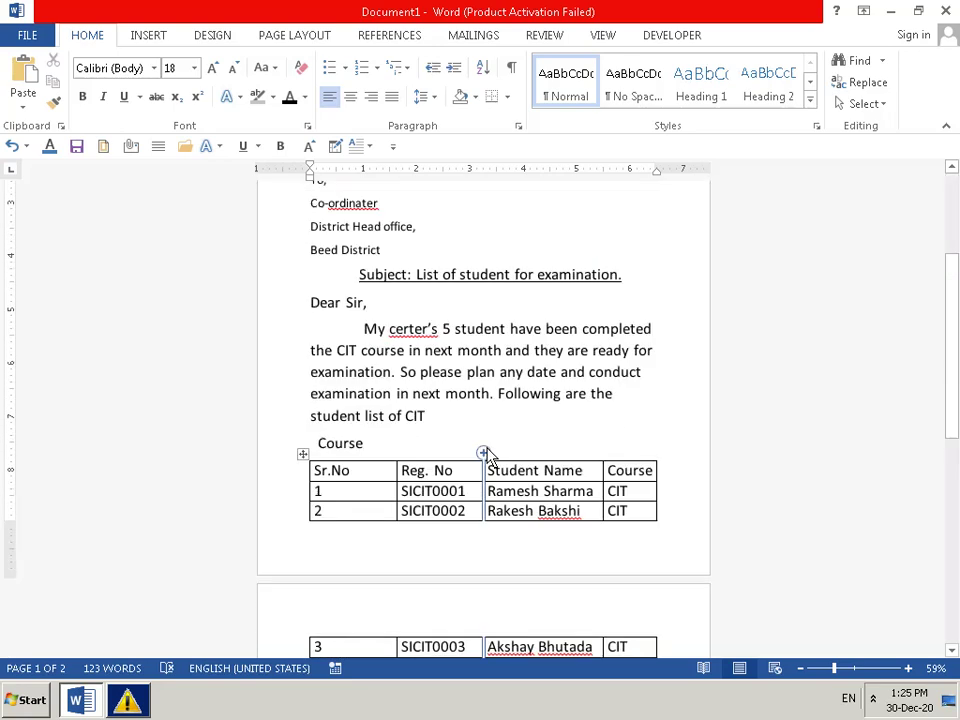
scroll(490, 457, down, 1)
scroll(490, 457, down, 4)
scroll(490, 457, down, 3)
scroll(490, 457, down, 3)
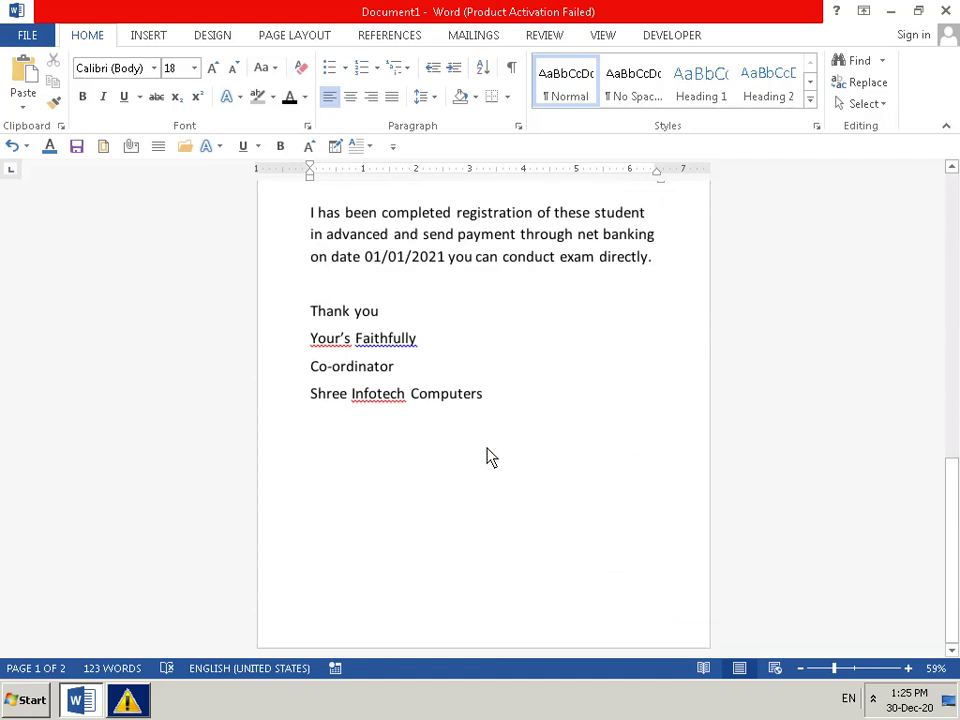
- Select the whole letter and shrink its font until it fits on one page
key(ctrl+a)
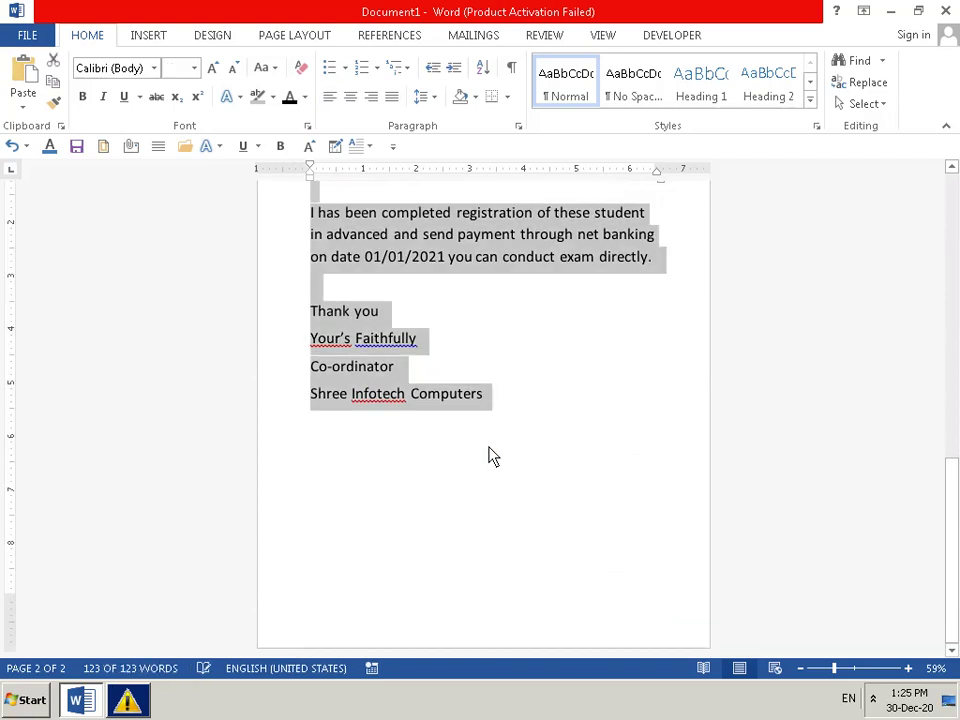
click(233, 69)
click(233, 69)
scroll(410, 352, up, 3)
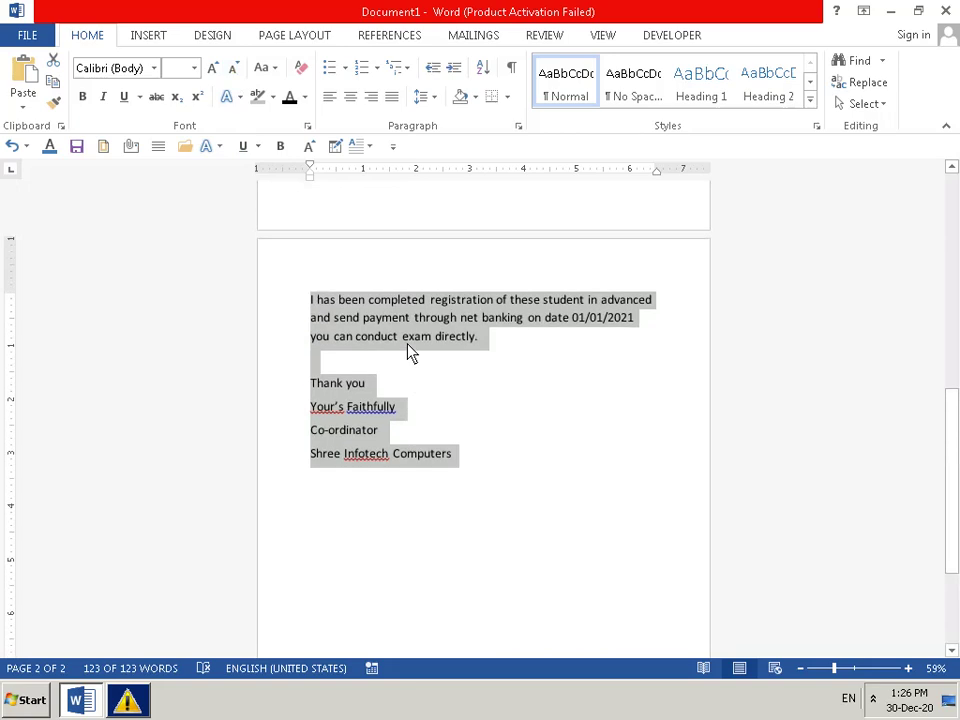
scroll(410, 352, up, 3)
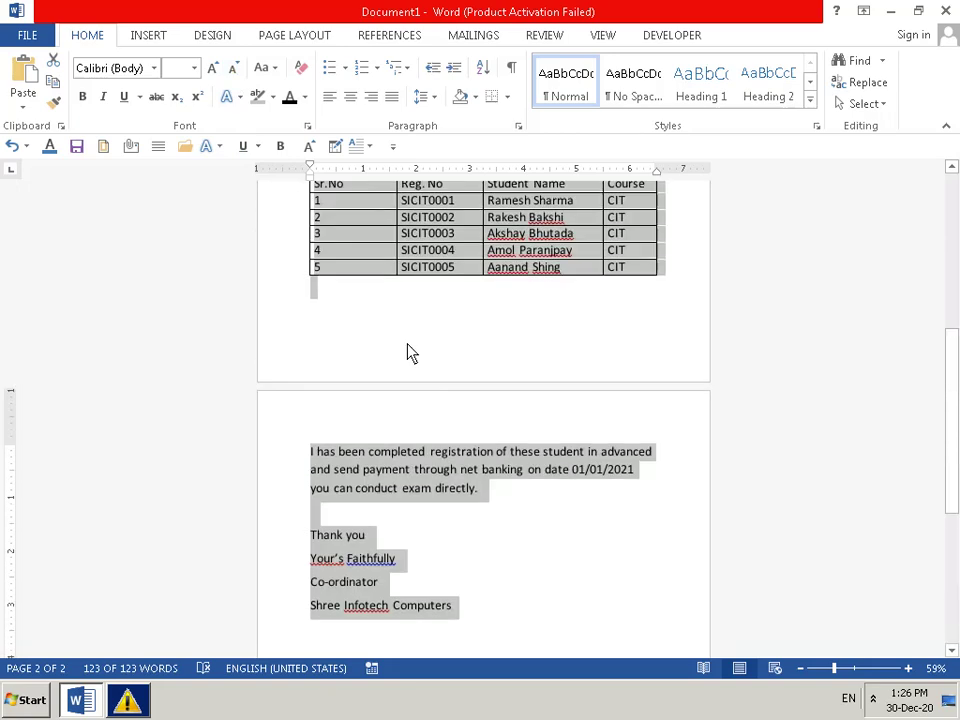
click(235, 72)
click(235, 72)
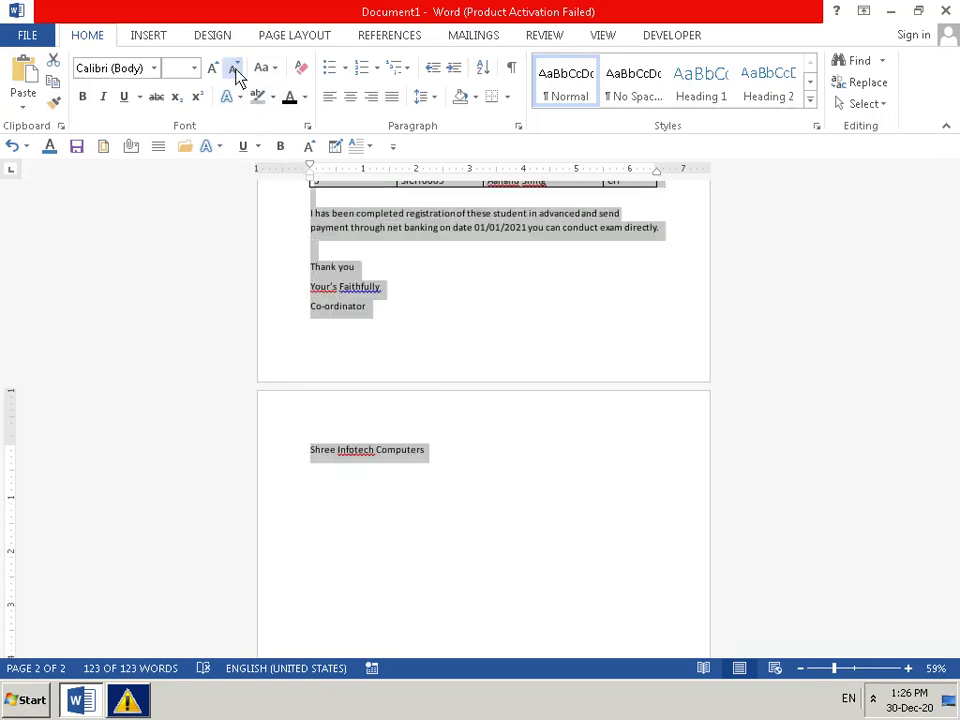
click(235, 72)
scroll(396, 326, up, 3)
scroll(396, 326, up, 3)
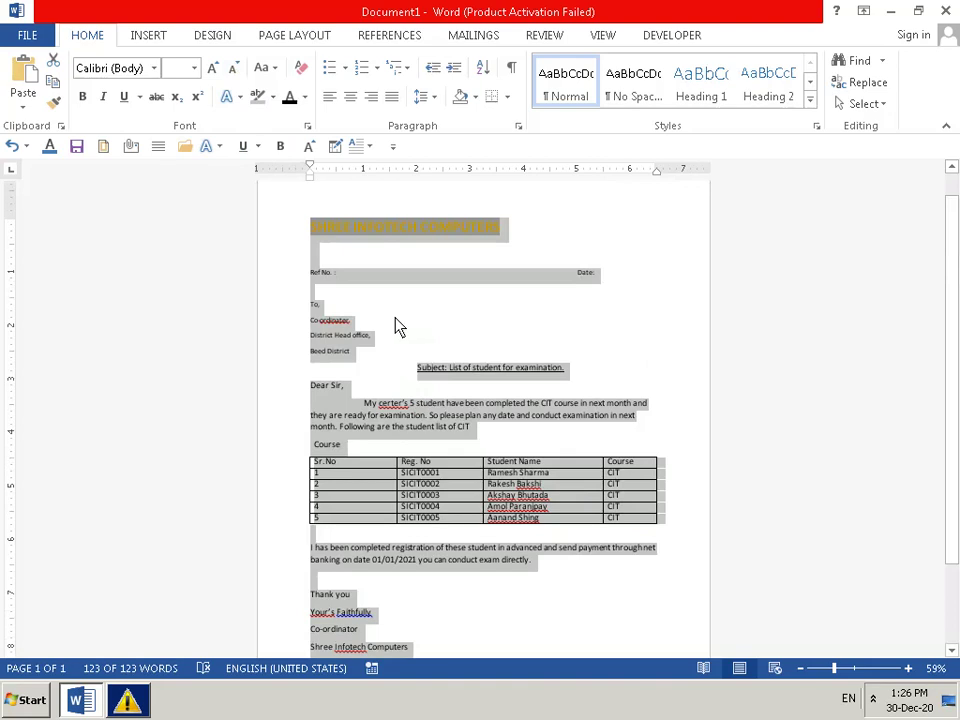
- Centre the SHREE INFOTECH COMPUTERS title
click(396, 326)
scroll(400, 326, up, 1)
click(392, 265)
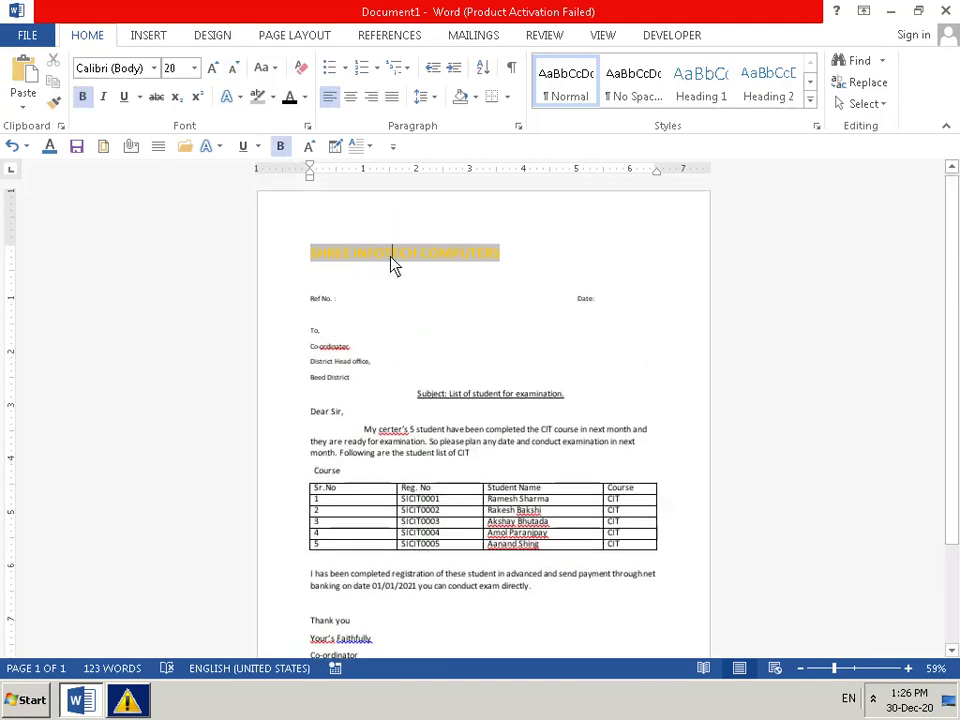
click(350, 96)
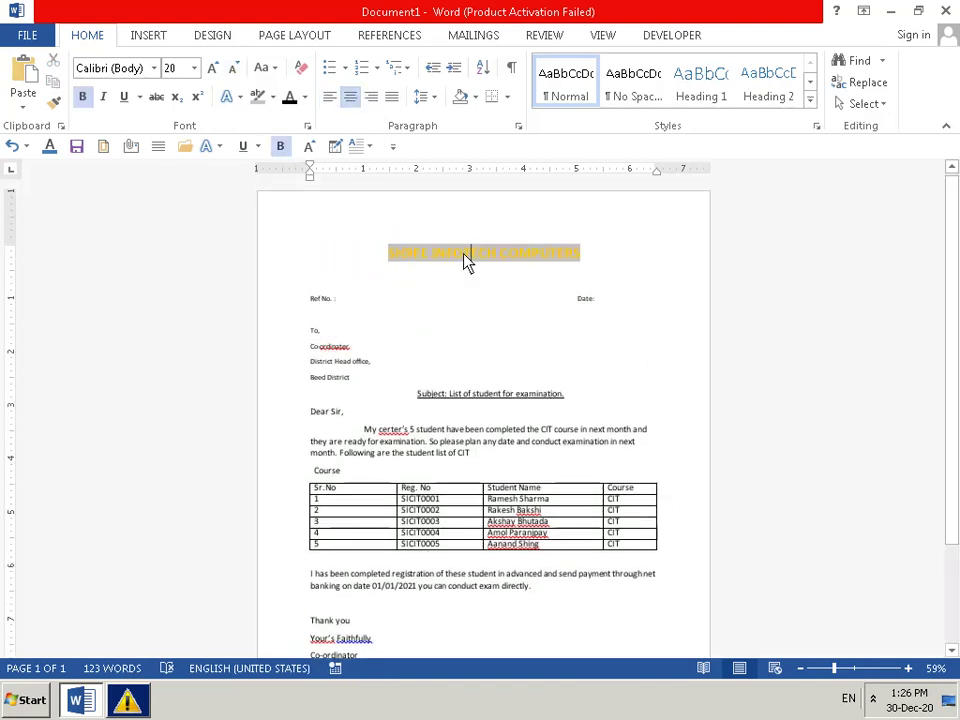
scroll(621, 561, down, 3)
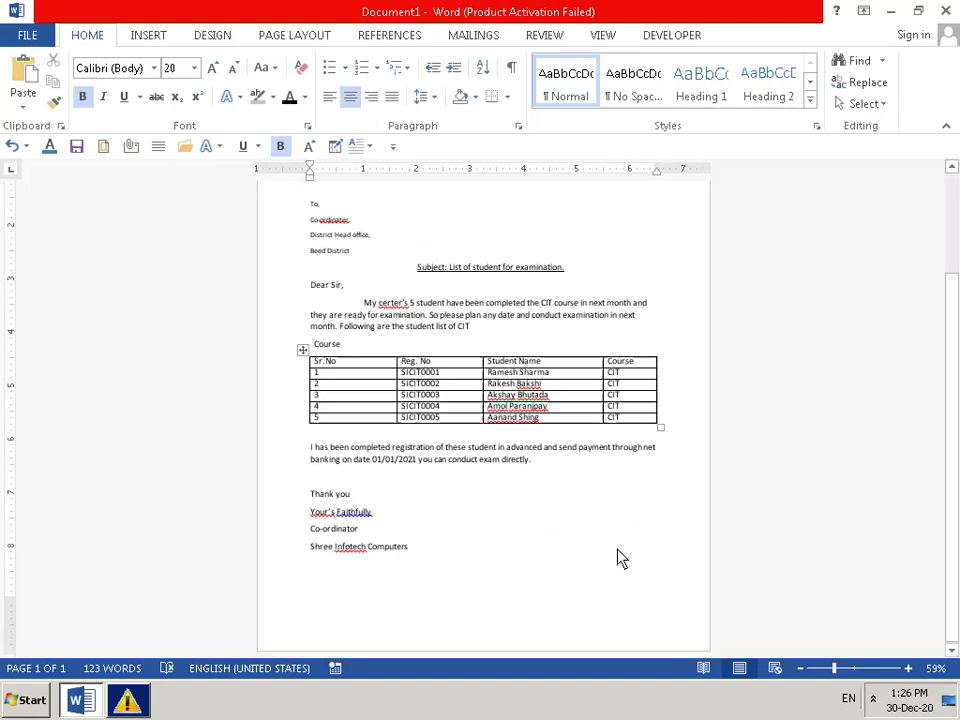
- Zoom to 108%, review the one-page letter, then bring up the screen recorder window
click(845, 668)
click(856, 669)
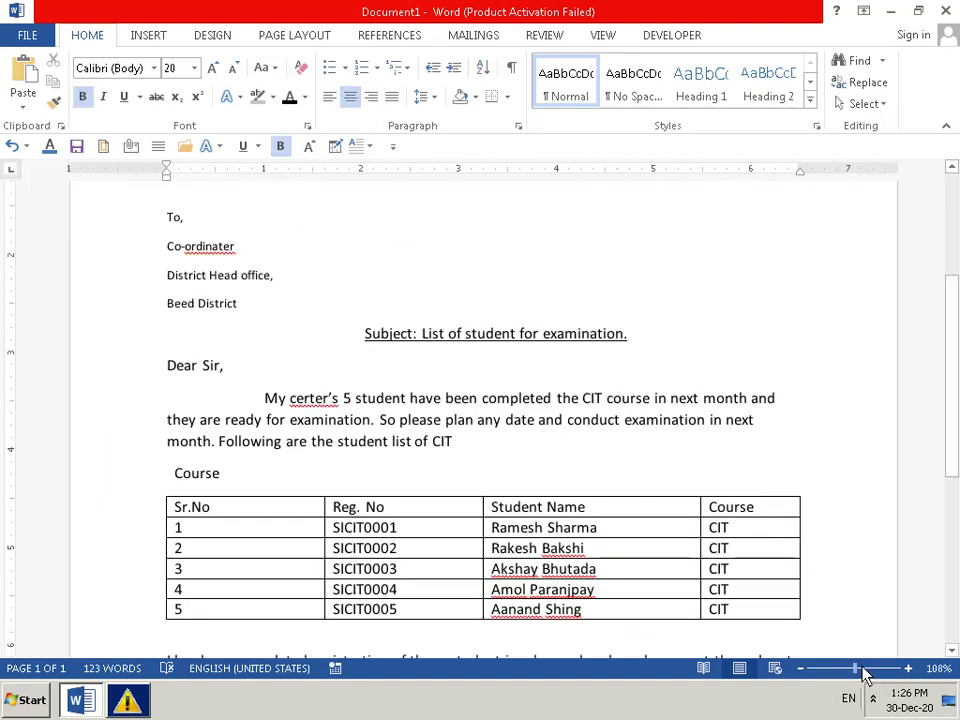
scroll(806, 523, up, 3)
scroll(758, 379, down, 3)
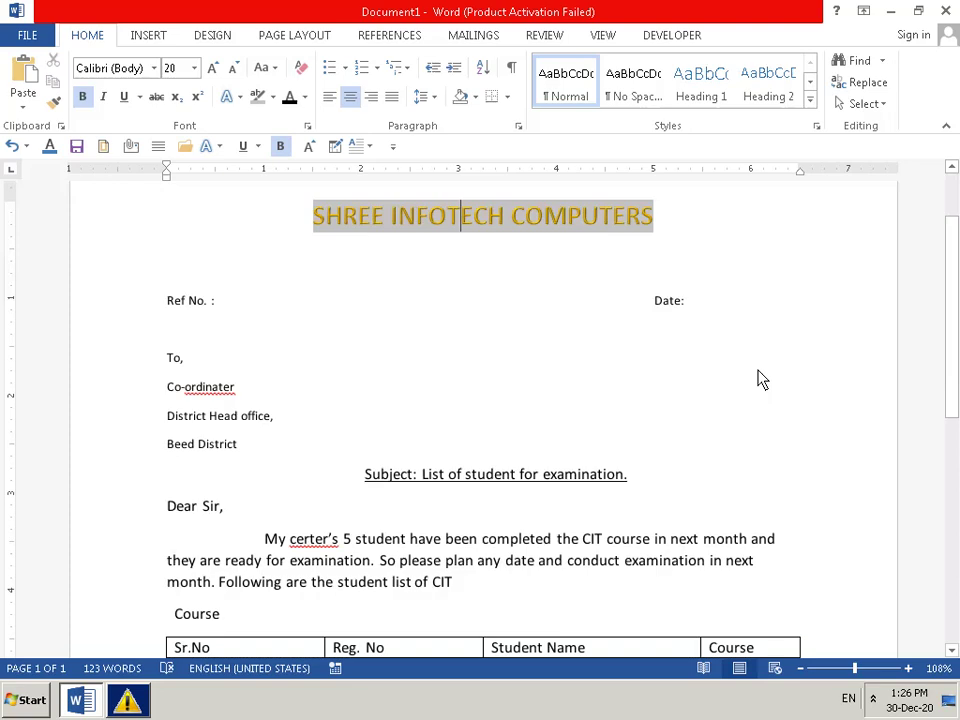
scroll(758, 379, down, 2)
scroll(758, 379, down, 2)
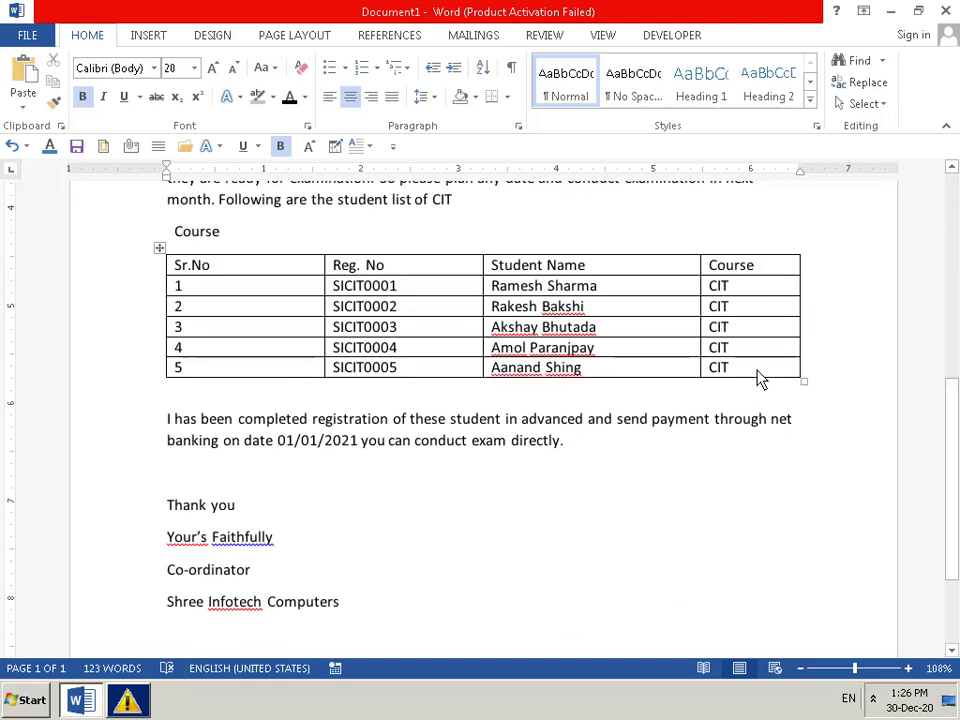
scroll(758, 379, down, 3)
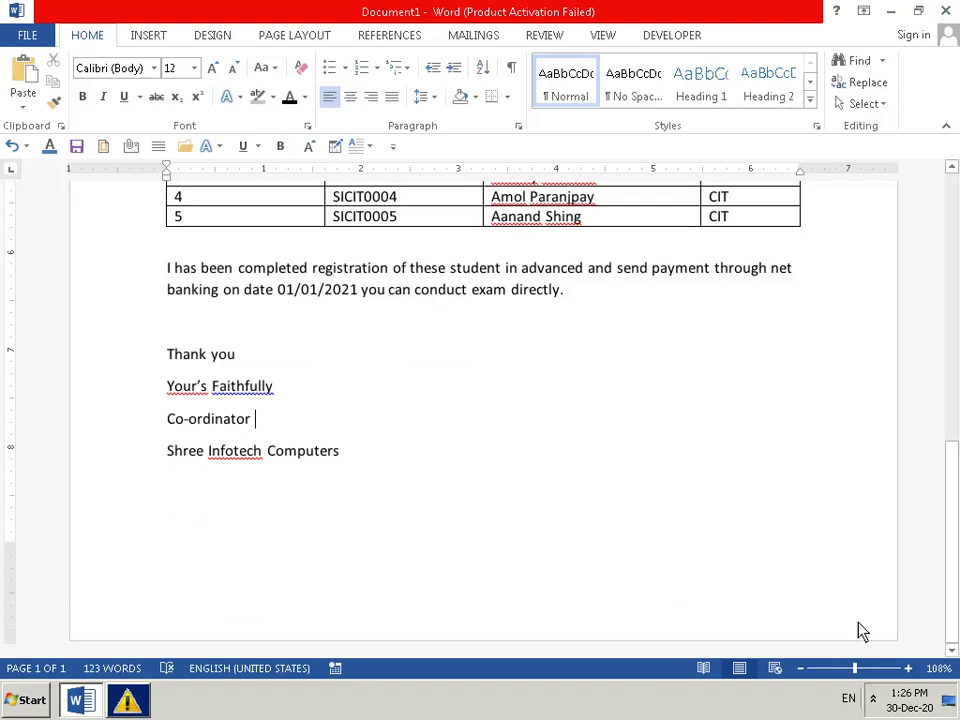
click(874, 700)
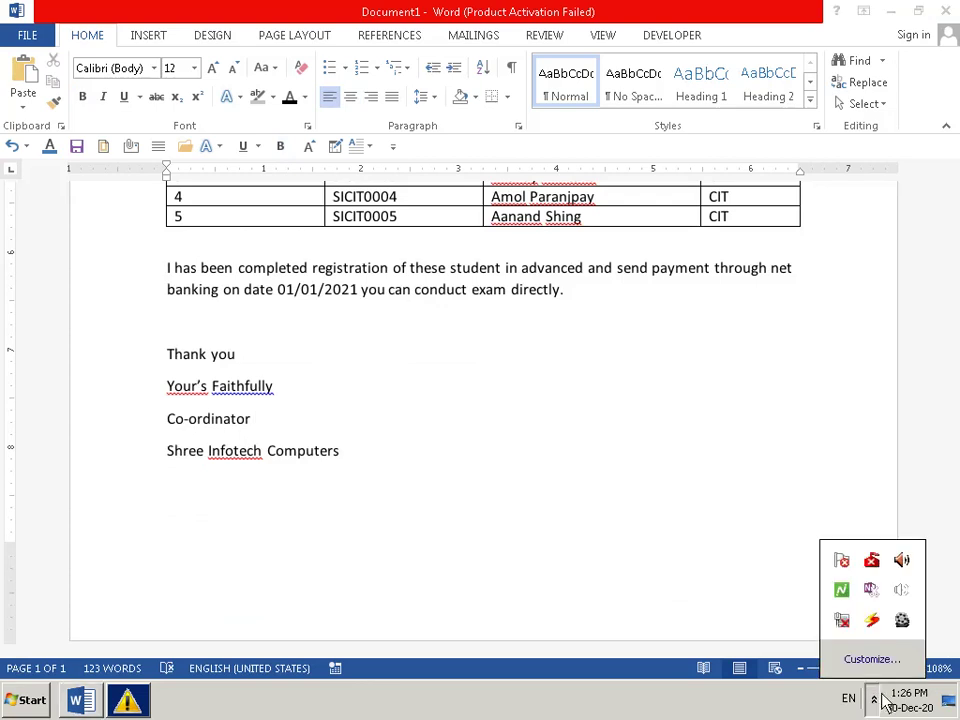
click(902, 622)
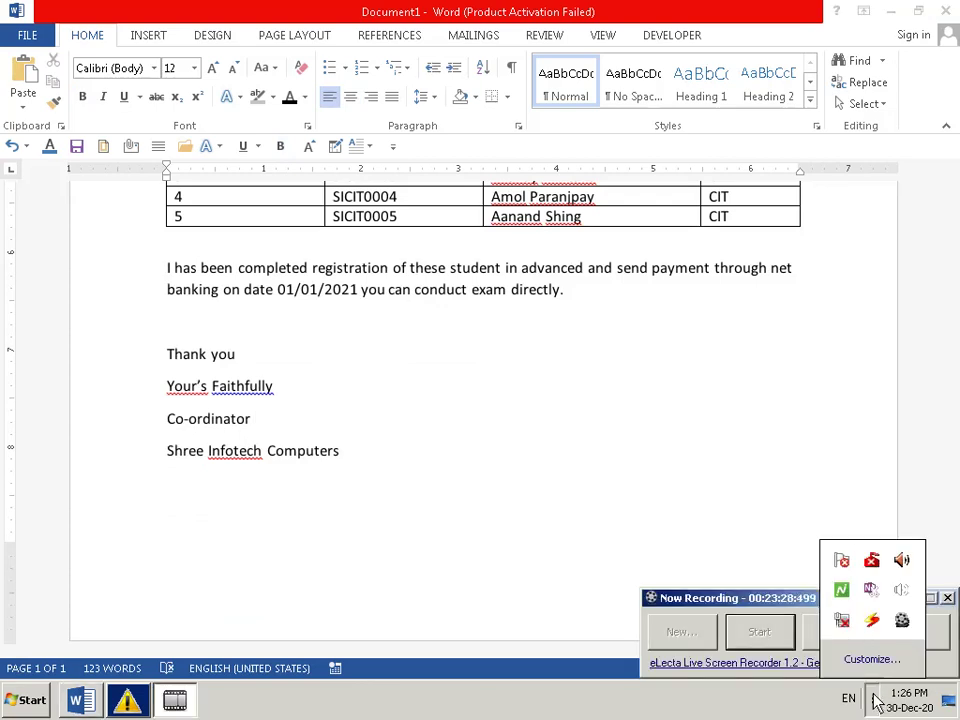